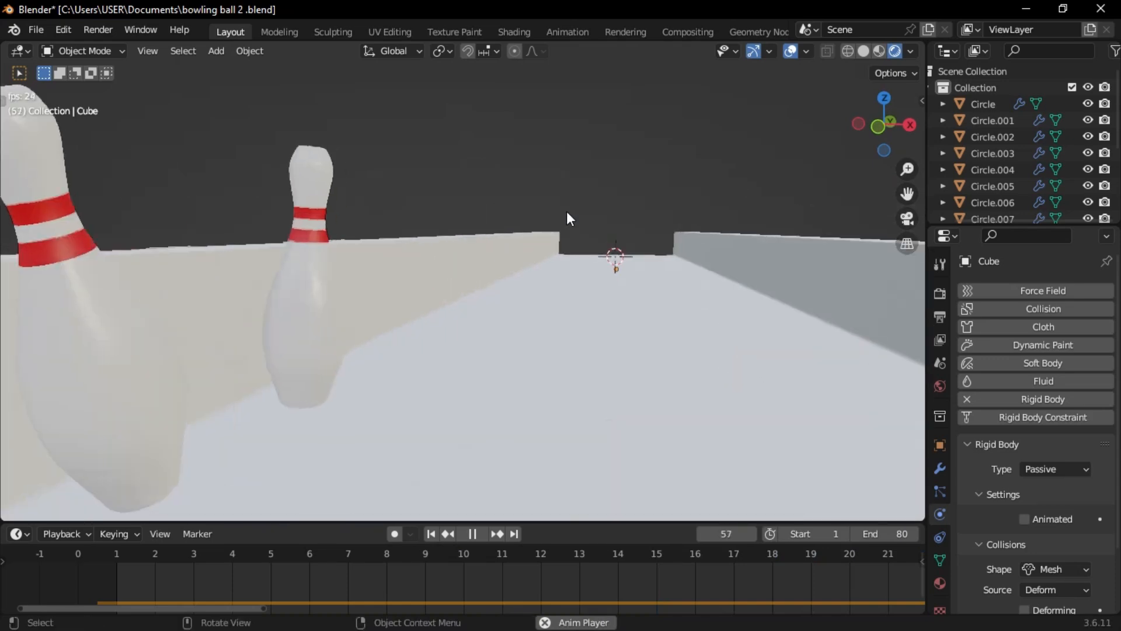
scroll(380, 260, "down", 3)
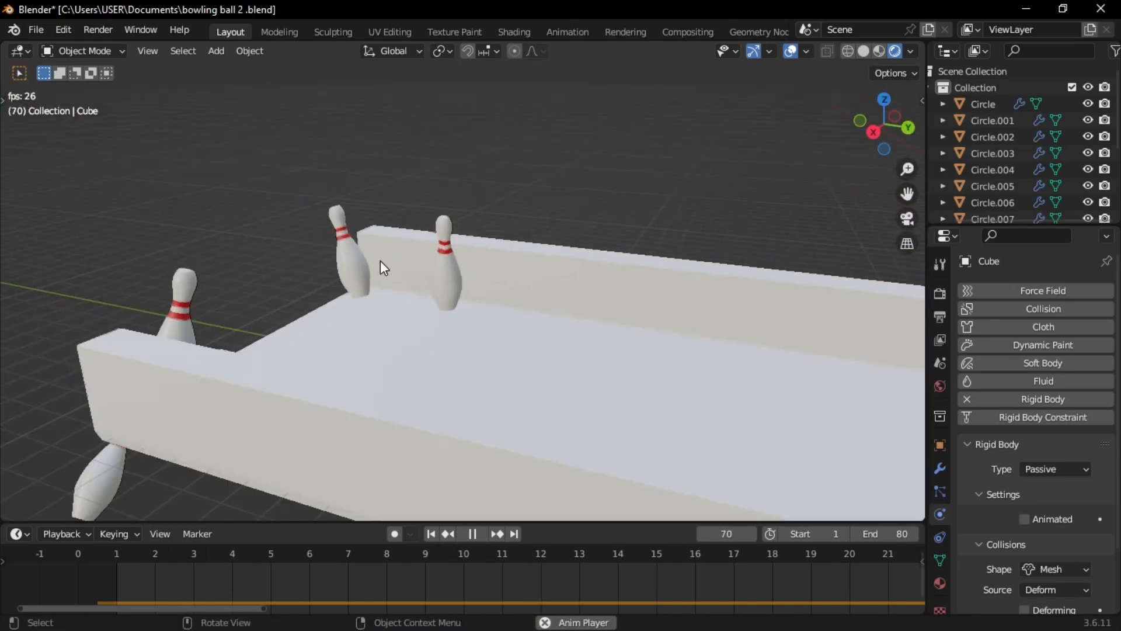
scroll(391, 305, "down", 2)
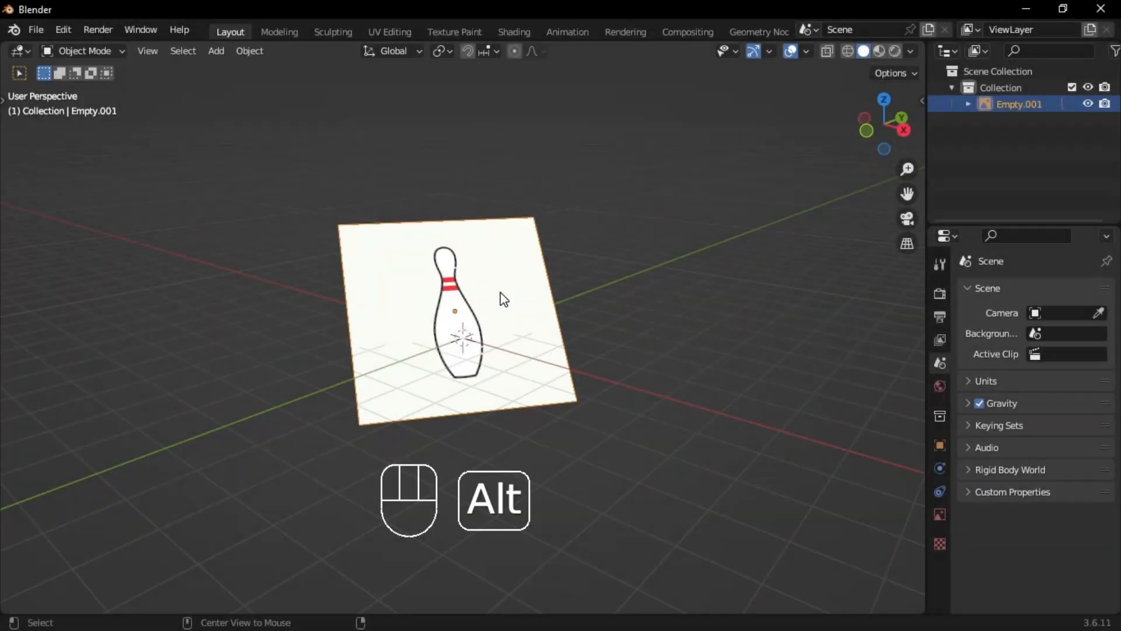
Step: Clear the bowling pin reference image's location and rotation and rotate it 90 degrees about X so it stands upright
key("alt+g")
key("alt+r")
middle_click_drag(589, 313, 514, 308)
type("r")
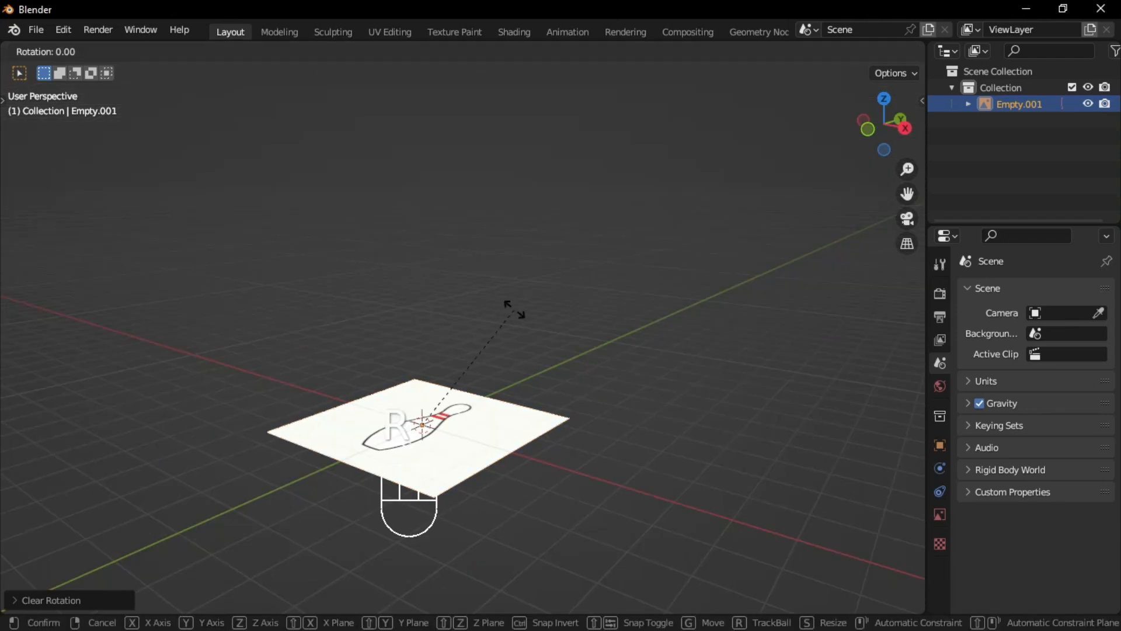
type("x90")
key("Return")
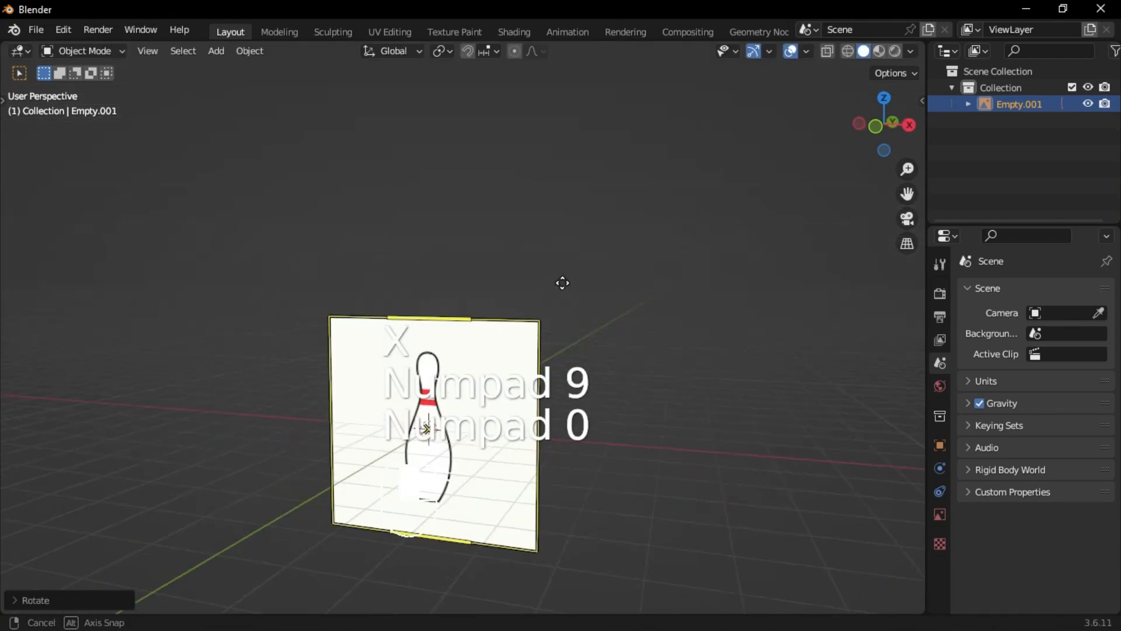
Step: Raise the reference image along Z until its lower edge sits near the ground plane
key("g")
key("z")
left_click(515, 248)
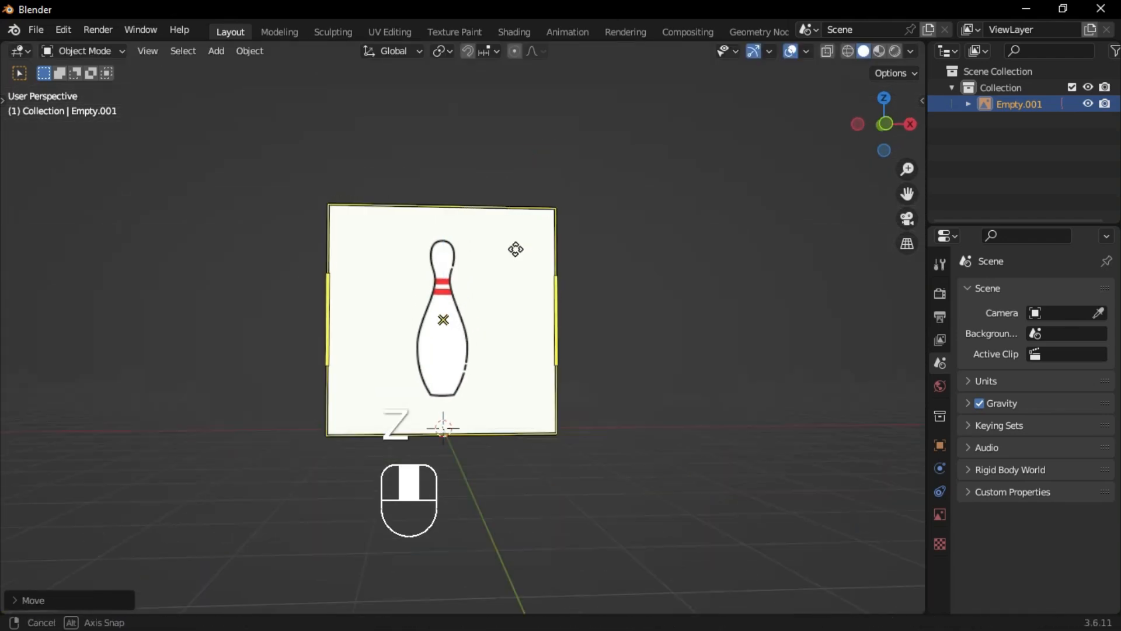
Step: Add a mesh circle in front view and scale it down to the width of the pin's base
middle_click_drag(529, 289, 526, 306, "alt")
scroll(516, 325, "up", 7)
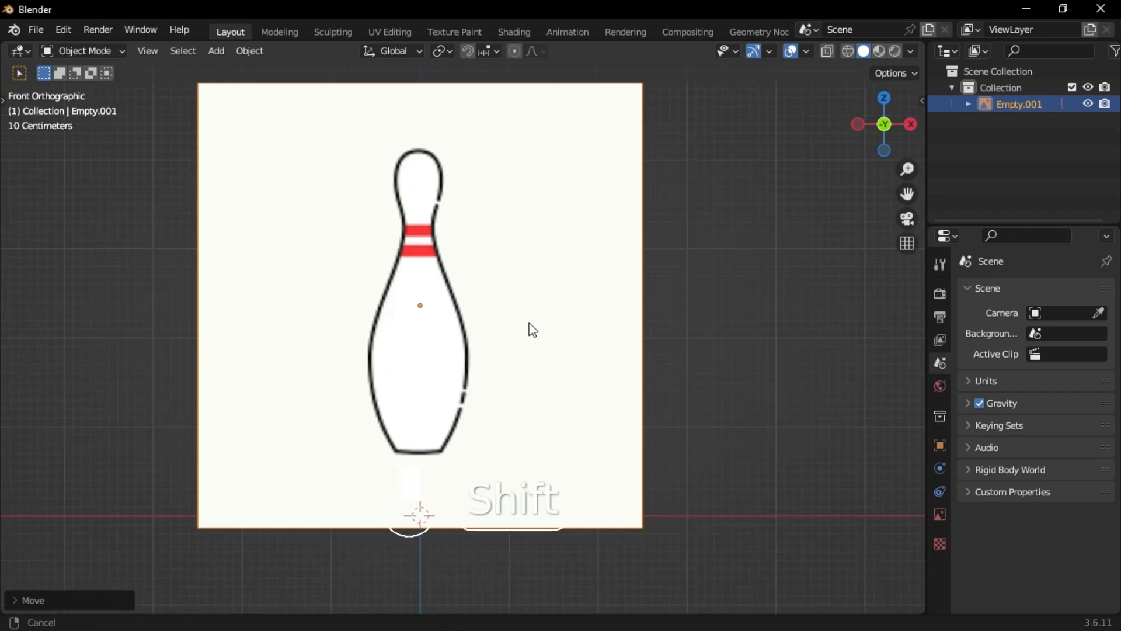
key("shift+a")
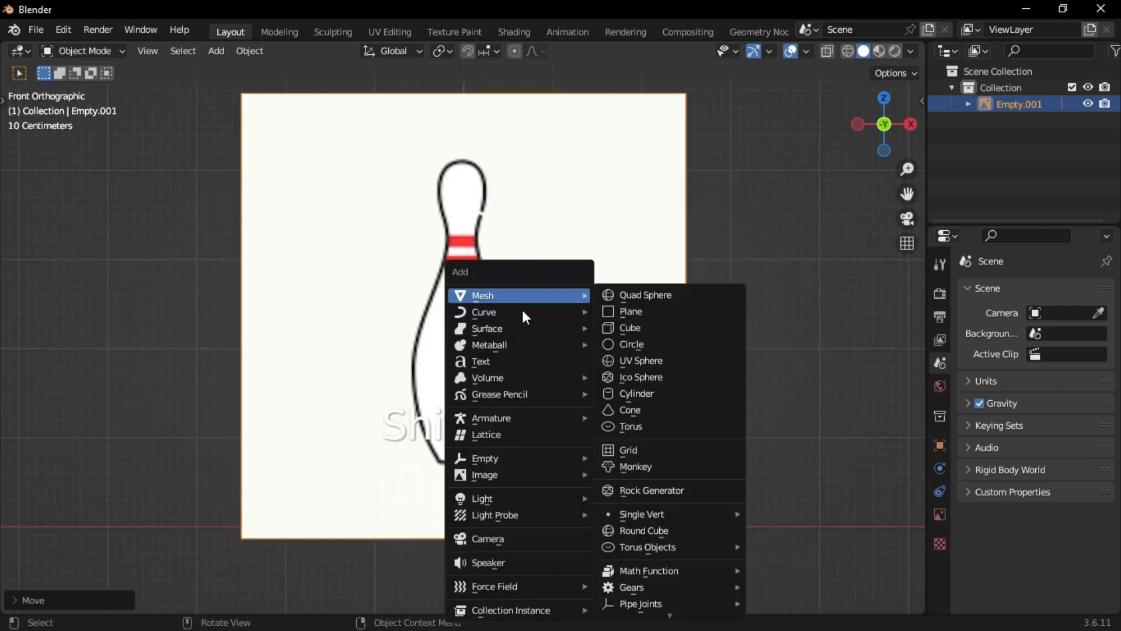
left_click(645, 344)
scroll(502, 420, "up", 2)
middle_click_drag(502, 421, 487, 342, "shift")
key("s")
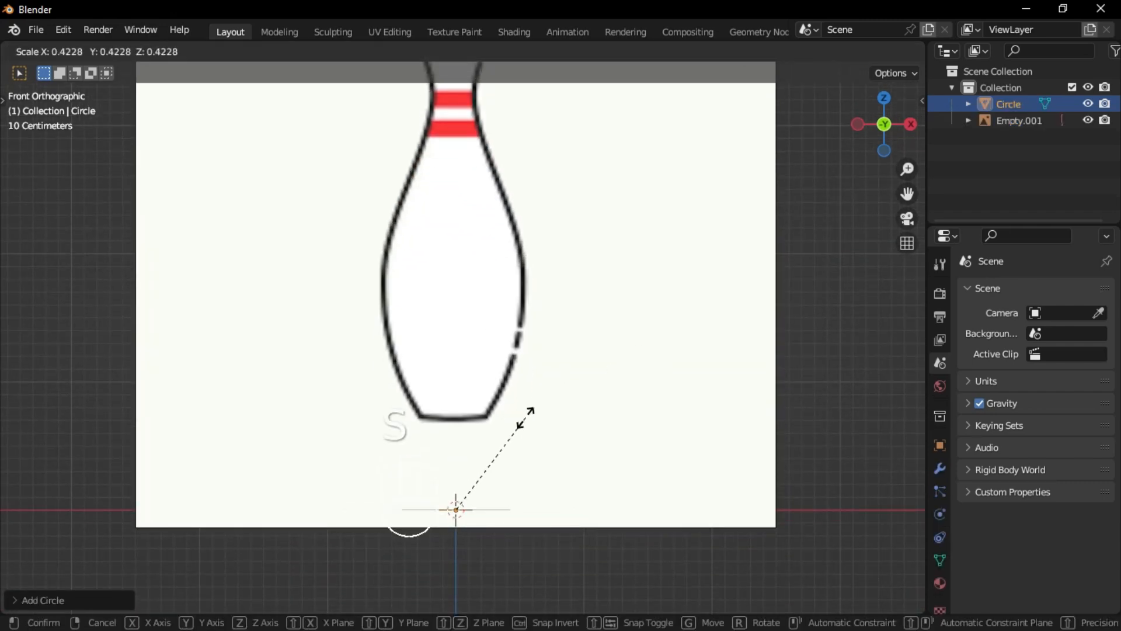
left_click(504, 447)
Step: Move the circle up about 0.68 m along Z onto the base line of the reference pin
key("g")
key("z")
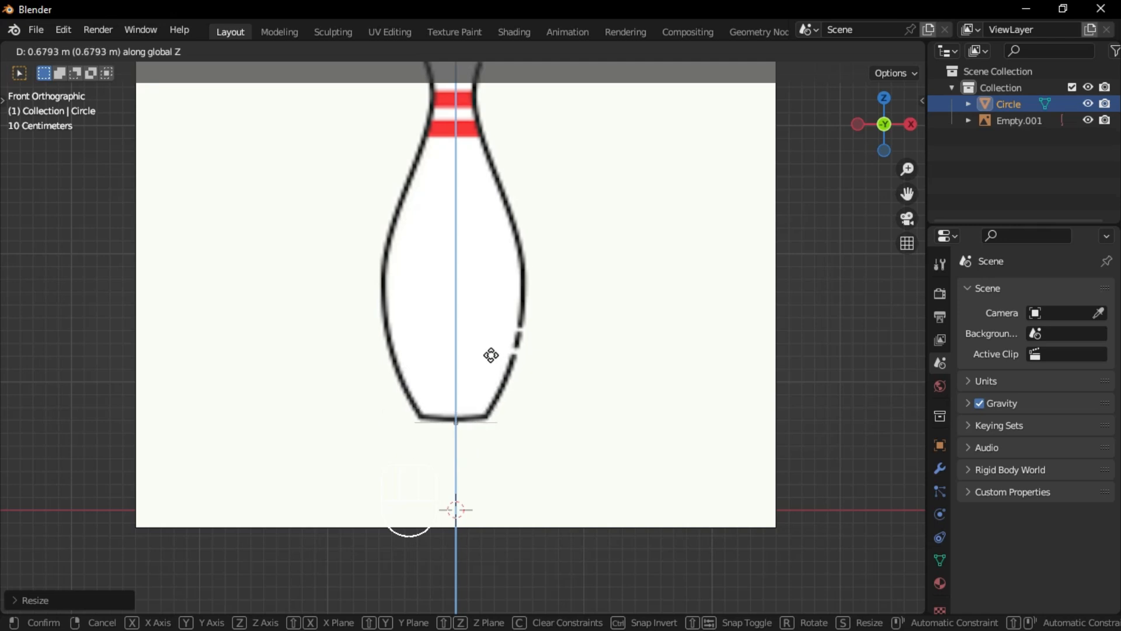
left_click(491, 355)
Step: Extrude the circle in Edit Mode a short way up along Z and widen the new ring to the pin outline
scroll(494, 429, "up", 1)
key("Tab")
left_click(444, 438)
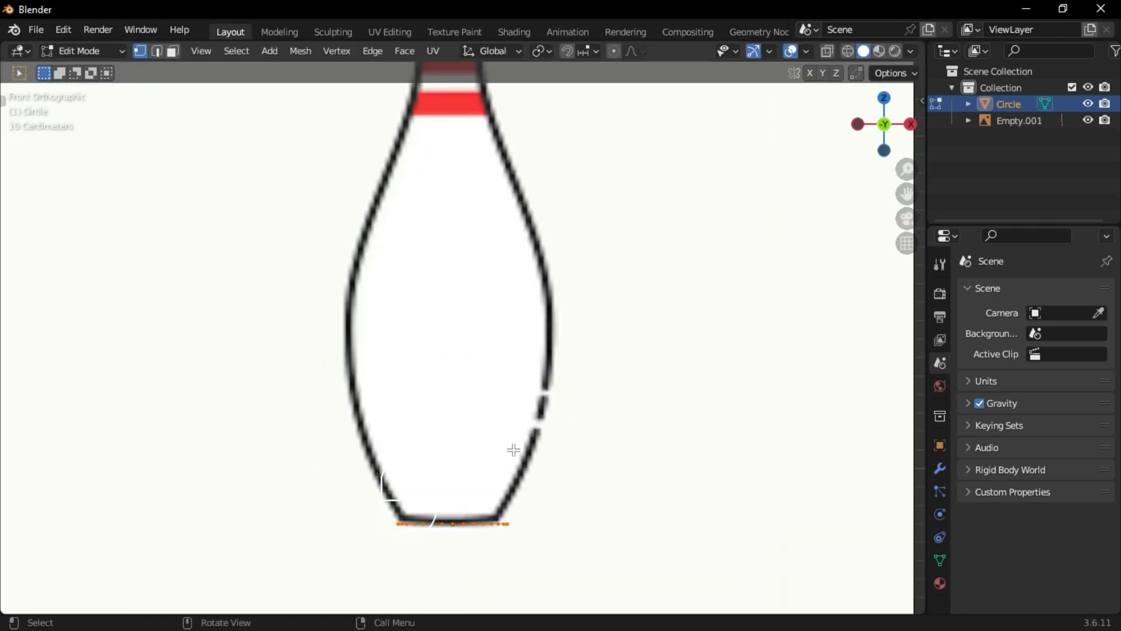
key("e")
key("z")
left_click(513, 421)
key("s")
left_click(623, 413)
Step: Extrude two more rings upward through the lower body, scaling each one out to the reference outline
key("e")
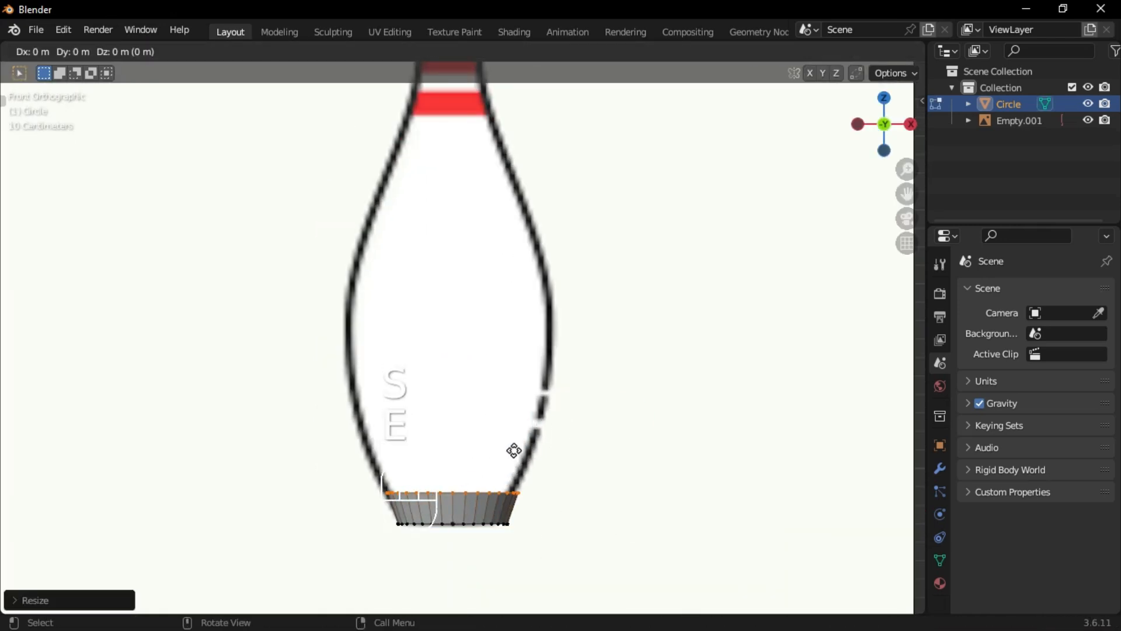
left_click(557, 405)
key("s")
left_click(594, 430)
key("e")
left_click(584, 381)
key("s")
left_click(571, 351)
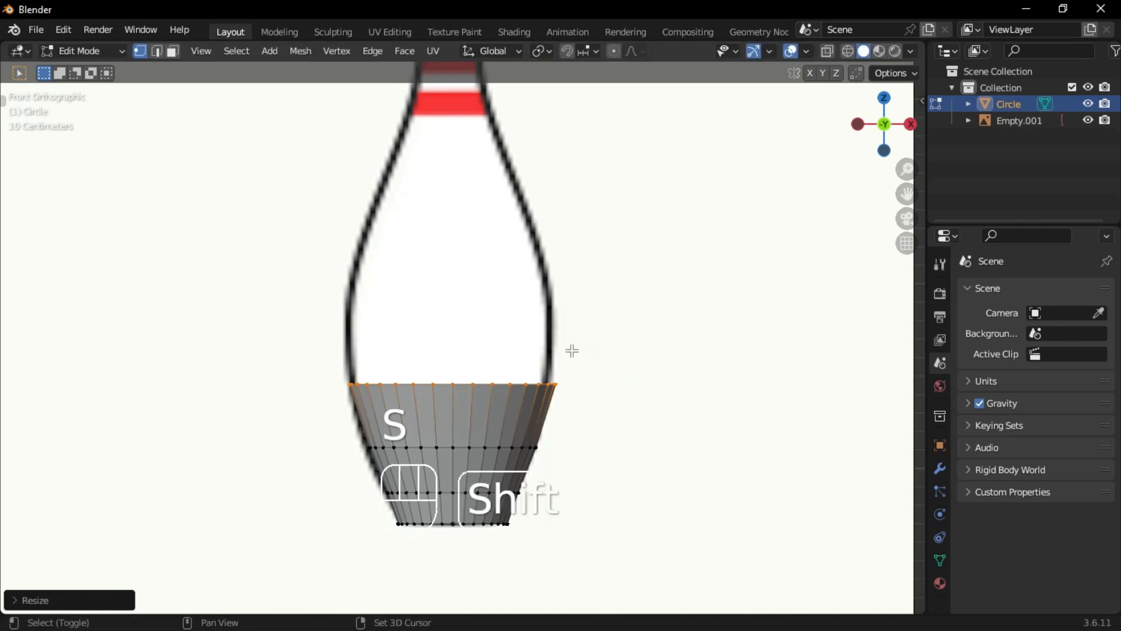
Step: Extrude a straight ring along Z at the widest part of the body, plus a narrowed one above it following the outline
middle_click_drag(571, 350, 558, 360, "shift")
key("e")
key("z")
left_click(558, 346)
key("e")
key("z")
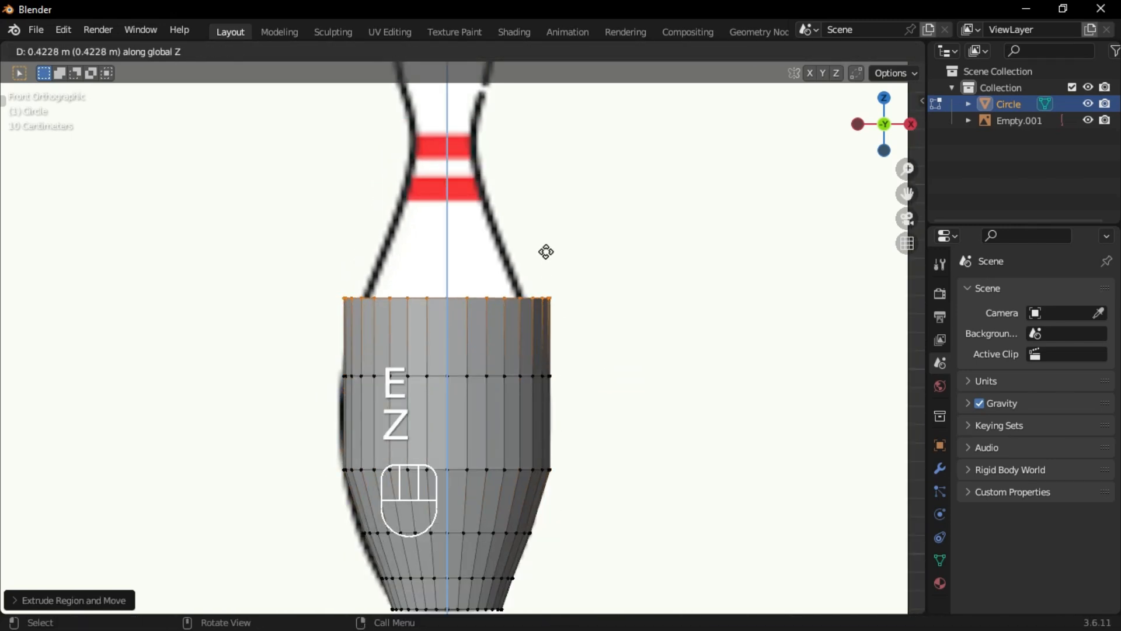
left_click(556, 293)
key("s")
key("s")
left_click(536, 276)
Step: Extrude two rings up past the red stripes, scaling each in to the outline of the shoulder and neck
middle_click_drag(545, 299, 576, 398, "shift")
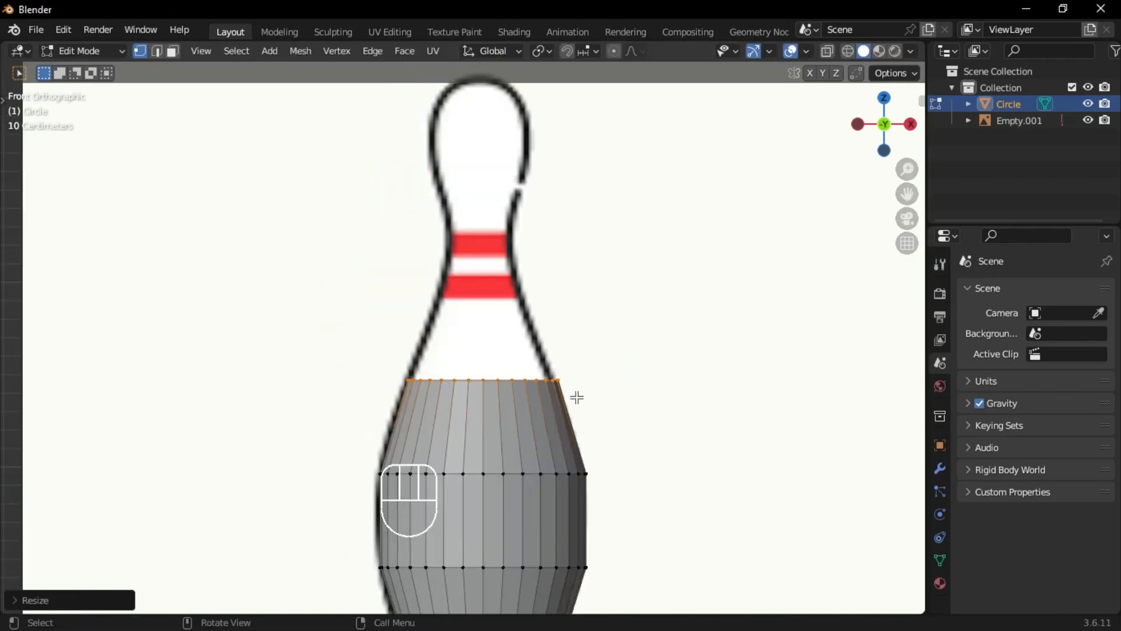
key("e")
left_click(571, 303)
key("s")
left_click(561, 308)
key("e")
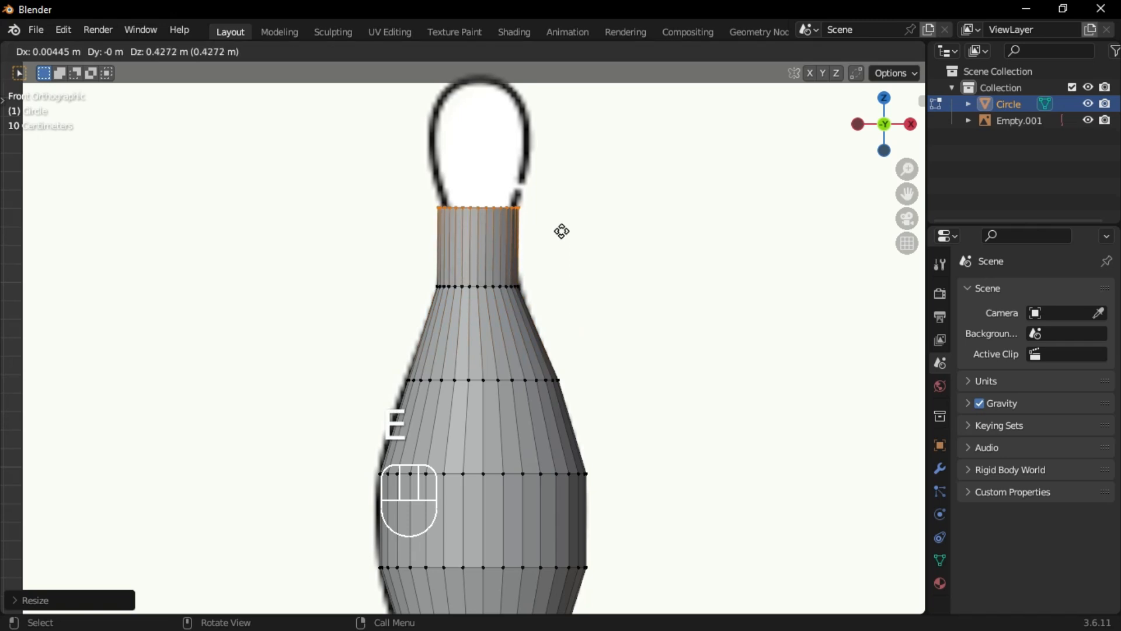
left_click(563, 231)
key("s")
left_click(584, 244)
Step: Extrude the neck ring up to the lower head and scale it by about 1.4 to match the outline
key("e")
key("z")
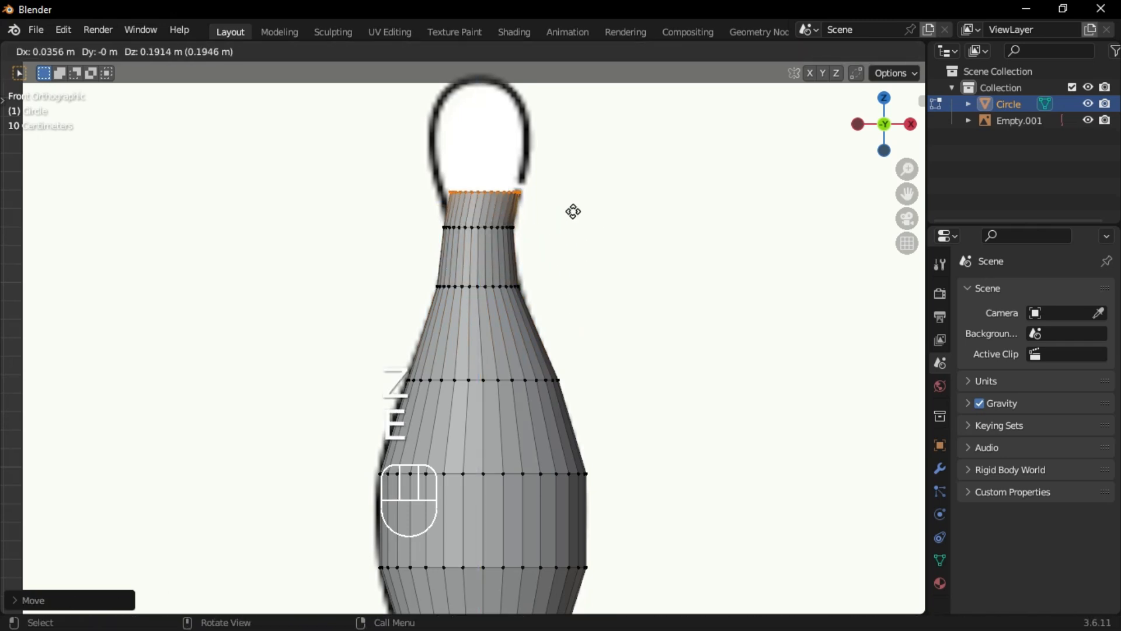
left_click(580, 202)
middle_click_drag(580, 202, 582, 309, "shift")
key("s")
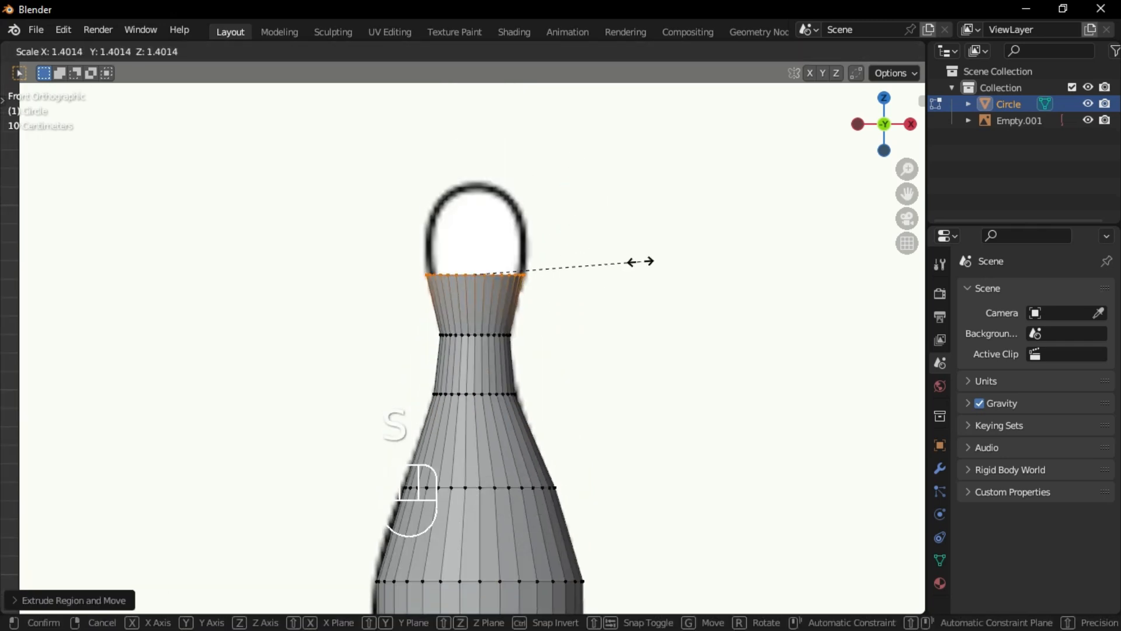
left_click(641, 260)
Step: Extrude another ring at the head, adjust its height along Z, and widen it to the head's outline
key("e")
left_click(593, 257)
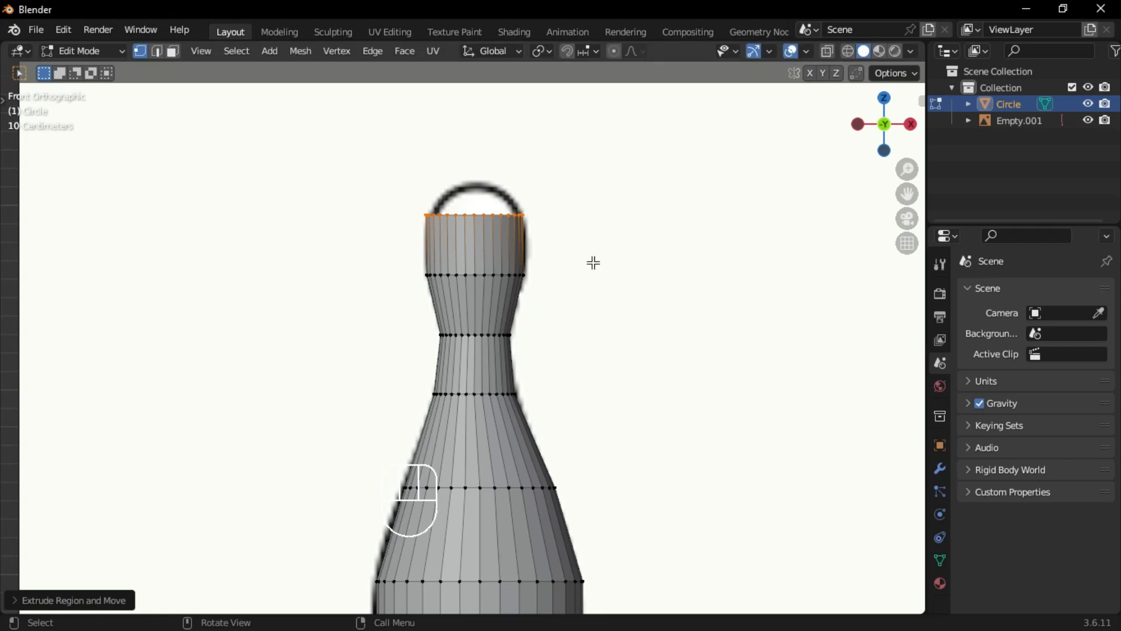
key("g")
key("z")
left_click(601, 279)
key("s")
left_click(607, 269)
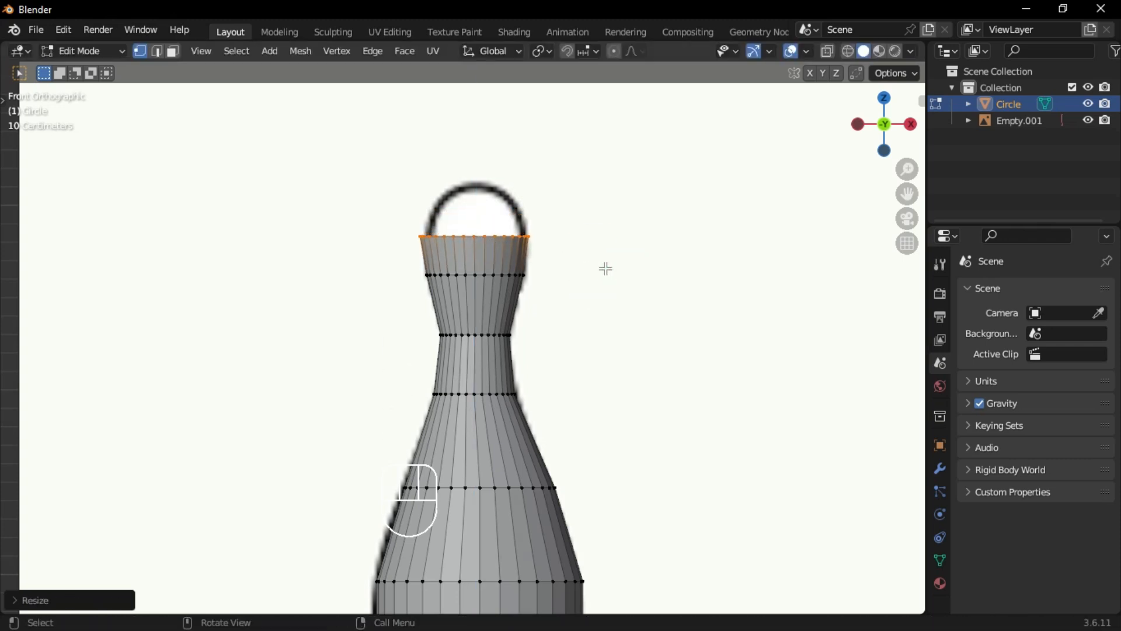
Step: Extrude the top ring up along Z to the crown, scale it to about 0.58, and leave Edit Mode
key("e")
key("z")
left_click(606, 226)
key("s")
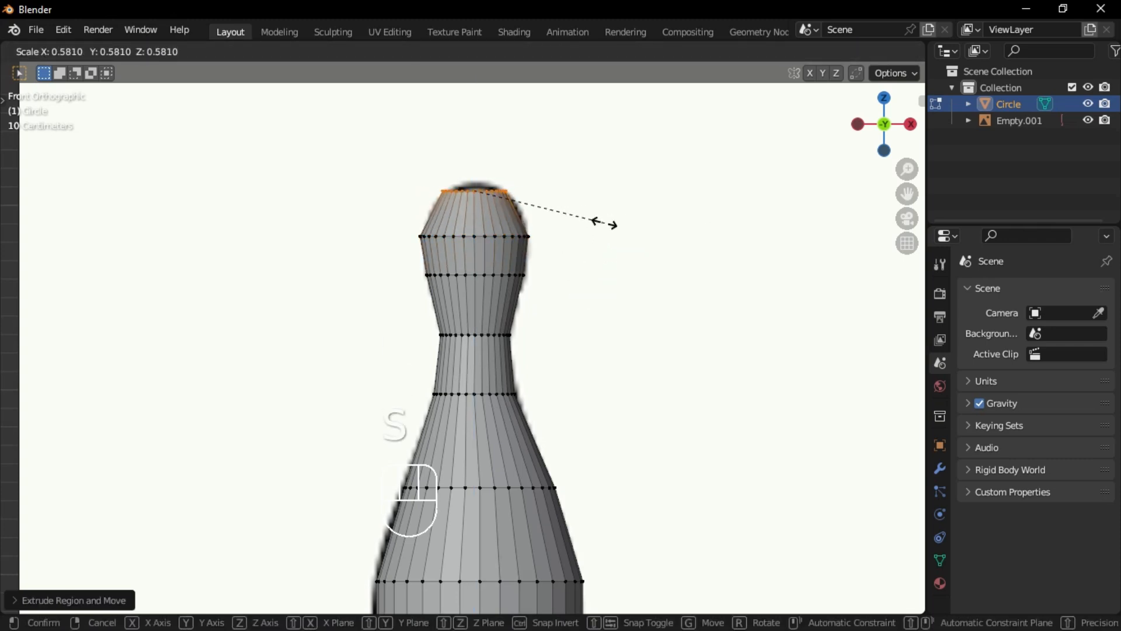
left_click(601, 222)
middle_click_drag(487, 356, 548, 380)
scroll(549, 380, "down", 4)
key("Tab")
Step: Switch to wireframe display in front view, framing the red stripes on the pin's neck
left_click(559, 285)
middle_click_drag(561, 289, 562, 405, "alt")
key("shift+z")
scroll(425, 273, "up", 7)
middle_click_drag(344, 178, 369, 223, "shift")
scroll(377, 251, "up", 1)
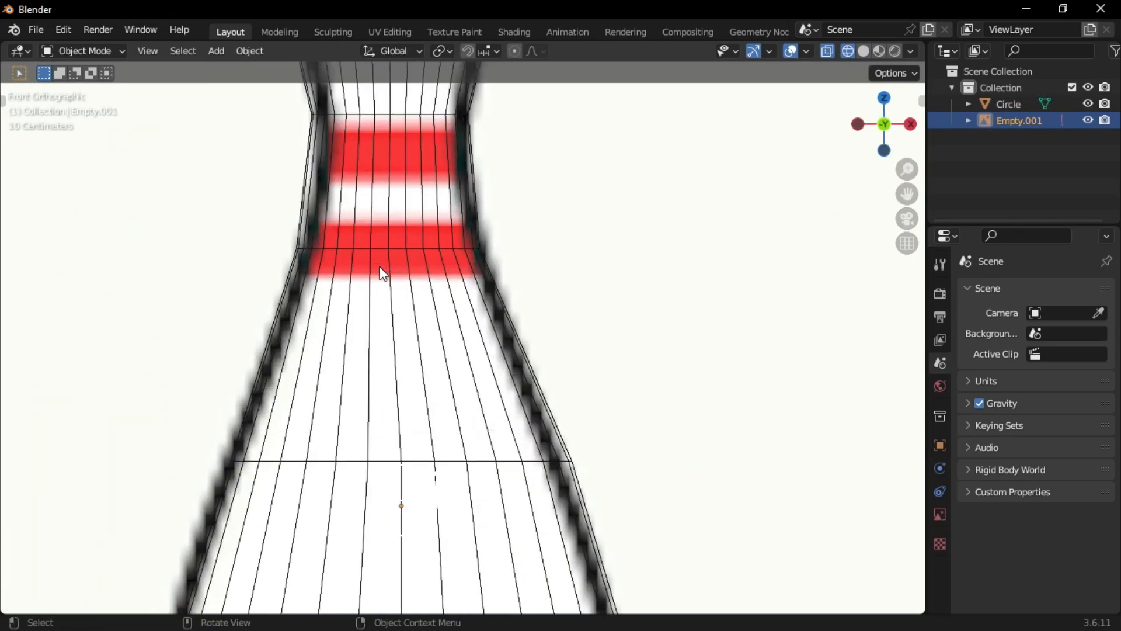
middle_click_drag(383, 271, 416, 334, "shift")
Step: Bevel the pin's edge loop at the lower red stripe by about 0.18 m to match the stripe's width
left_click(422, 204)
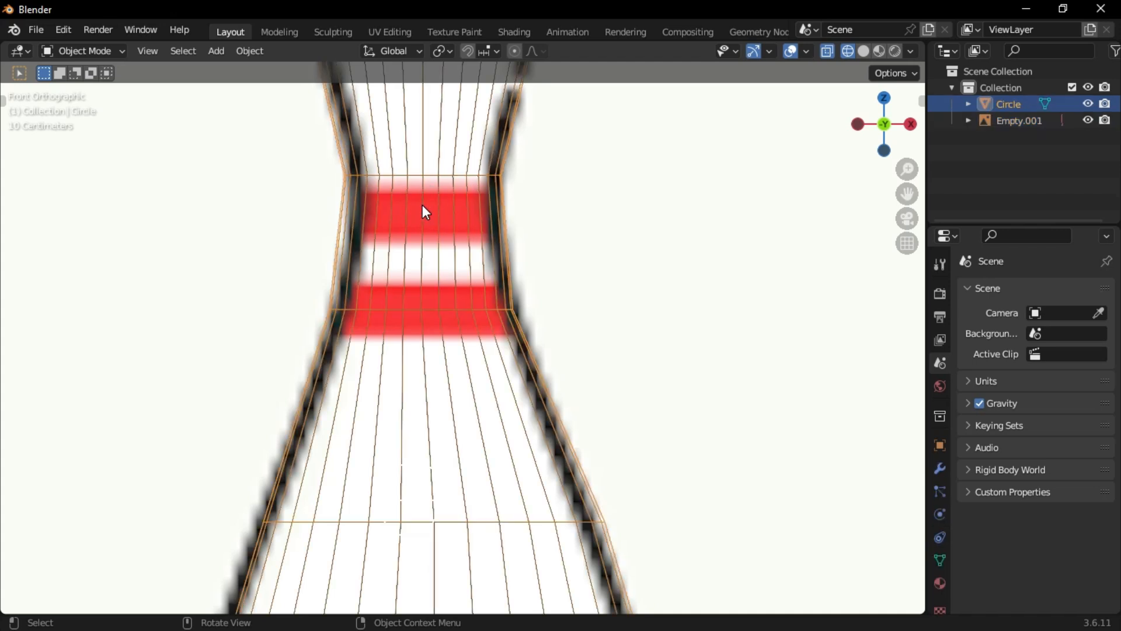
key("Tab")
left_click(418, 300)
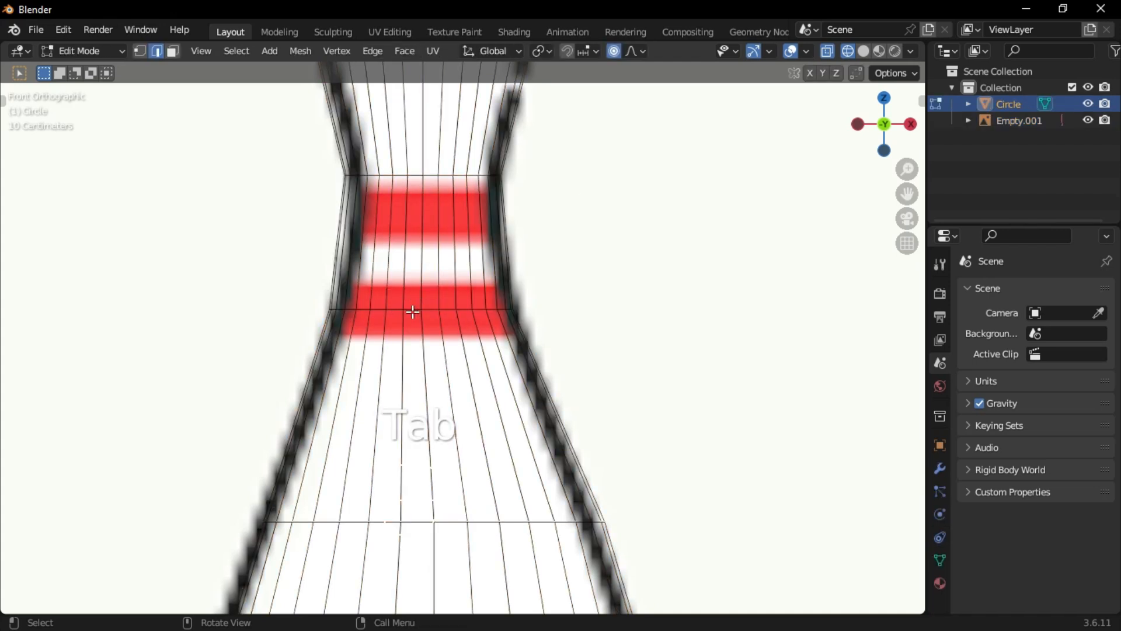
key("ctrl+b")
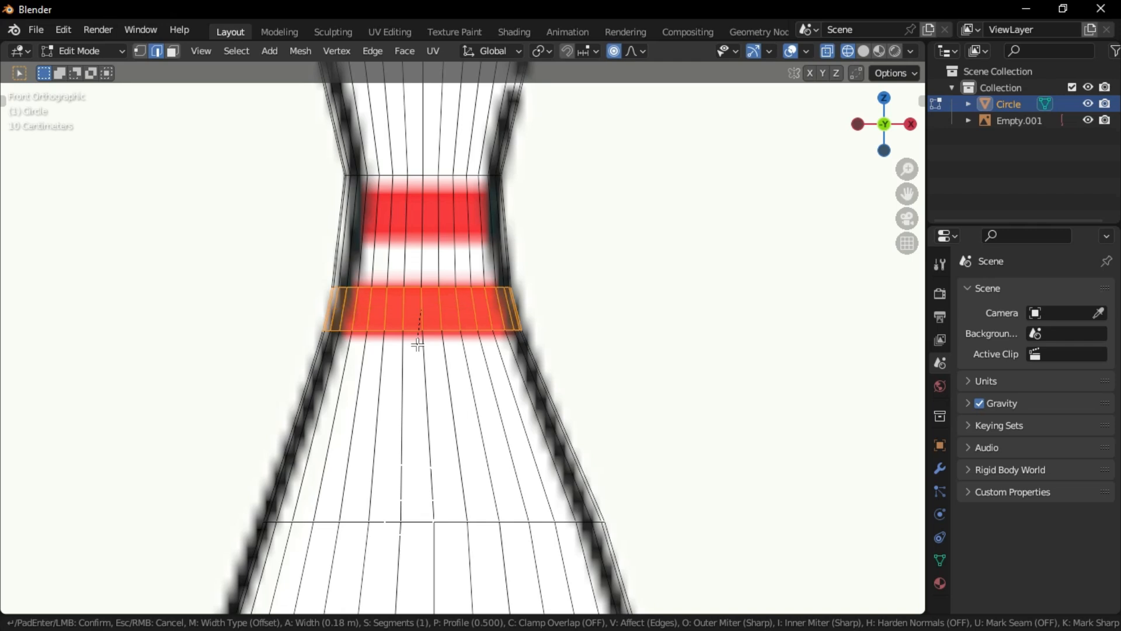
left_click(418, 345)
key("alt+a")
Step: Add a loop cut across the upper red stripe and bevel it into a band matching the stripe's width
key("ctrl+r")
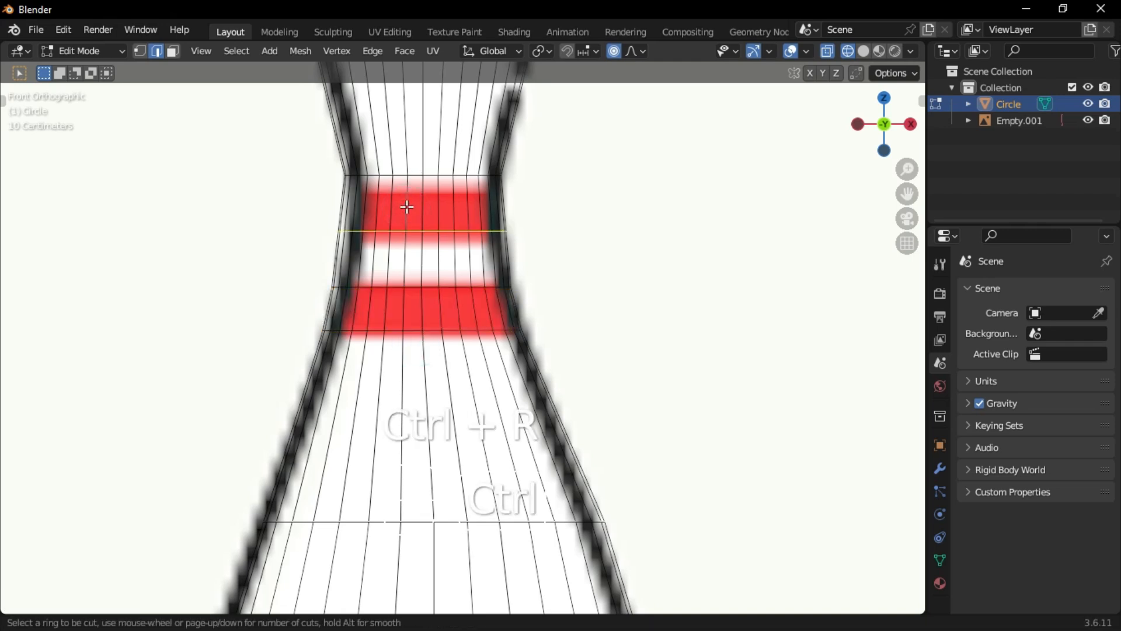
left_click(413, 203)
left_click(412, 179)
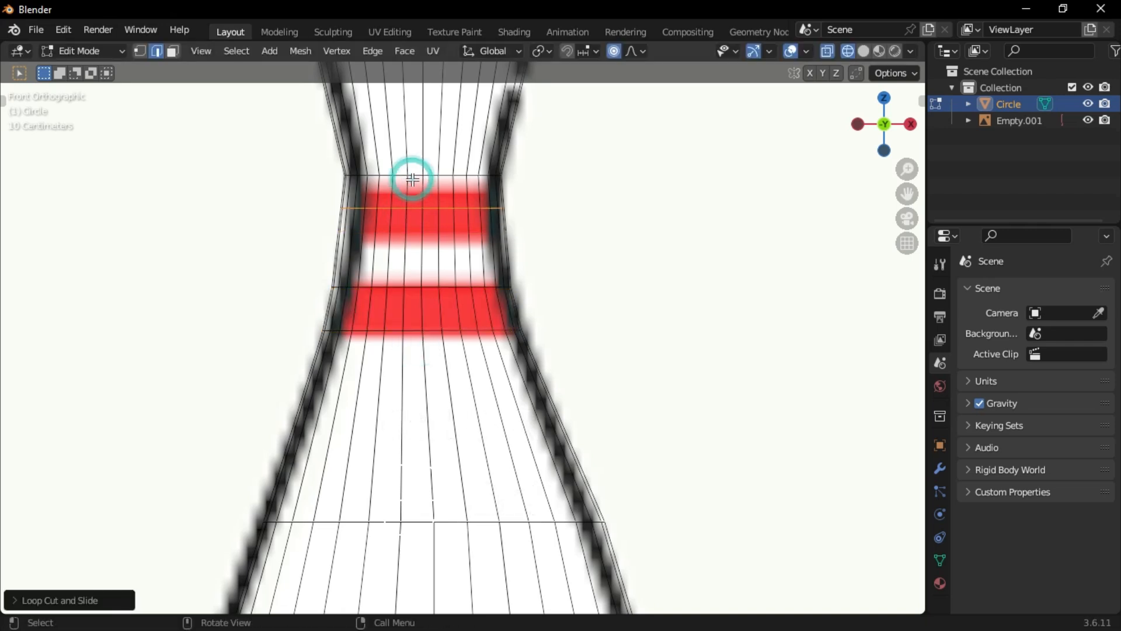
key("ctrl+b")
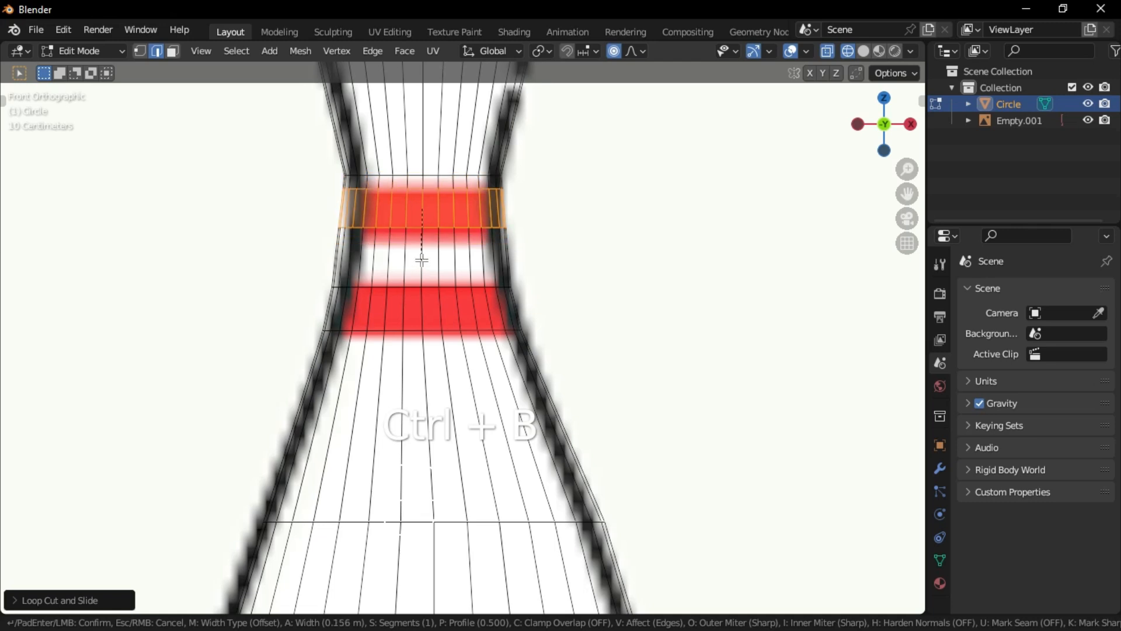
left_click(421, 260)
Step: Turn off proportional editing and shift the upper band along Z to line up with the red stripe
key("g")
right_click(421, 260)
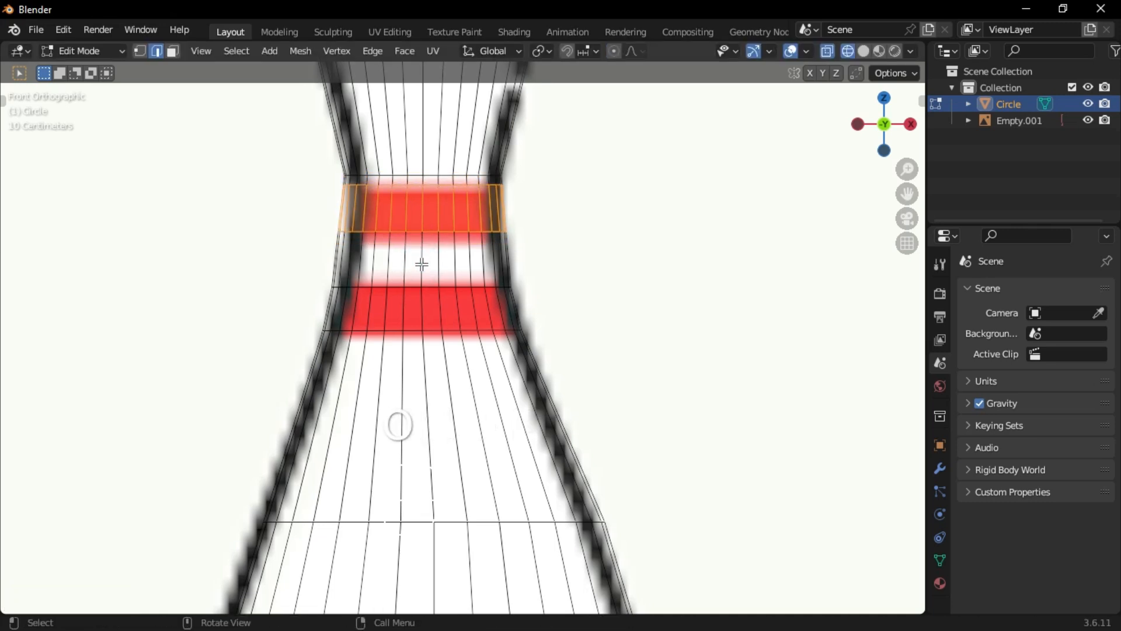
key("g")
key("z")
left_click(420, 268)
Step: Return the viewport to solid display and switch the pin back to Object Mode
middle_click_drag(421, 268, 483, 220)
key("shift+z")
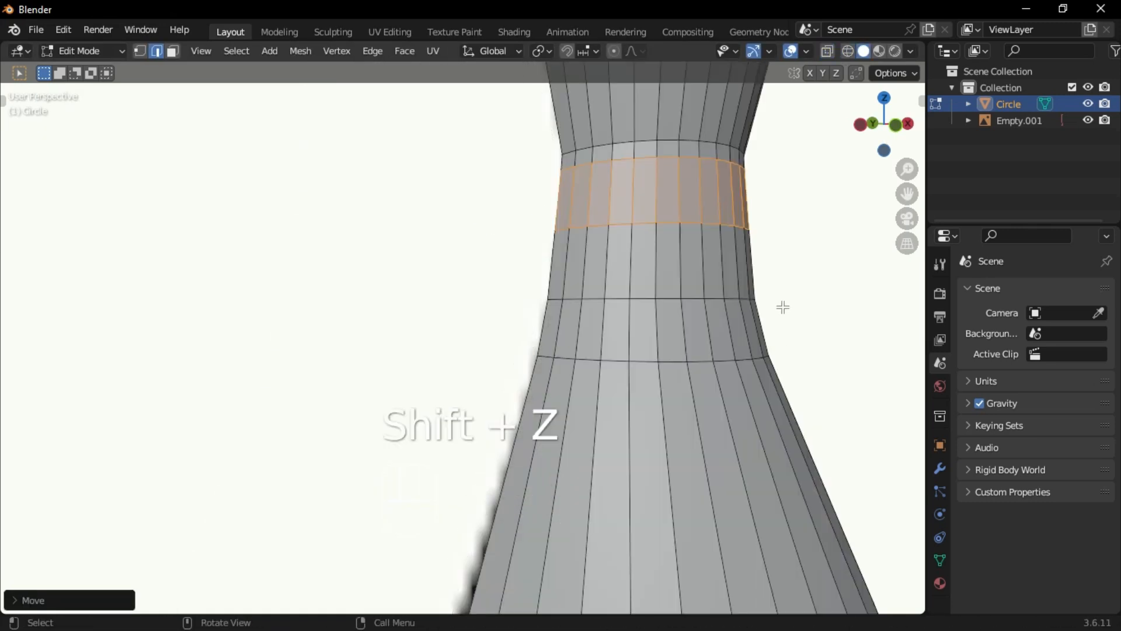
middle_click_drag(783, 308, 703, 333)
scroll(591, 356, "down", 9)
middle_click_drag(475, 307, 500, 337)
key("Tab")
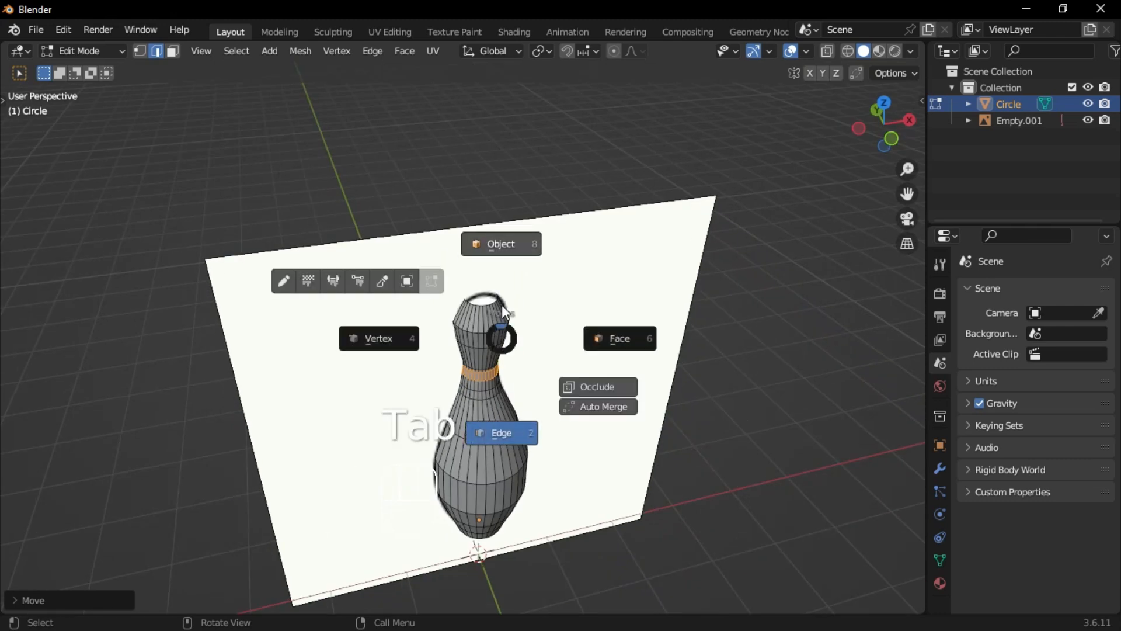
Step: Delete the bowling pin reference image
left_click(558, 300)
key("x")
left_click(558, 300)
Step: Select the open edge loop at the top of the pin in Edit Mode and fill it with a face
middle_click_drag(559, 299, 513, 250)
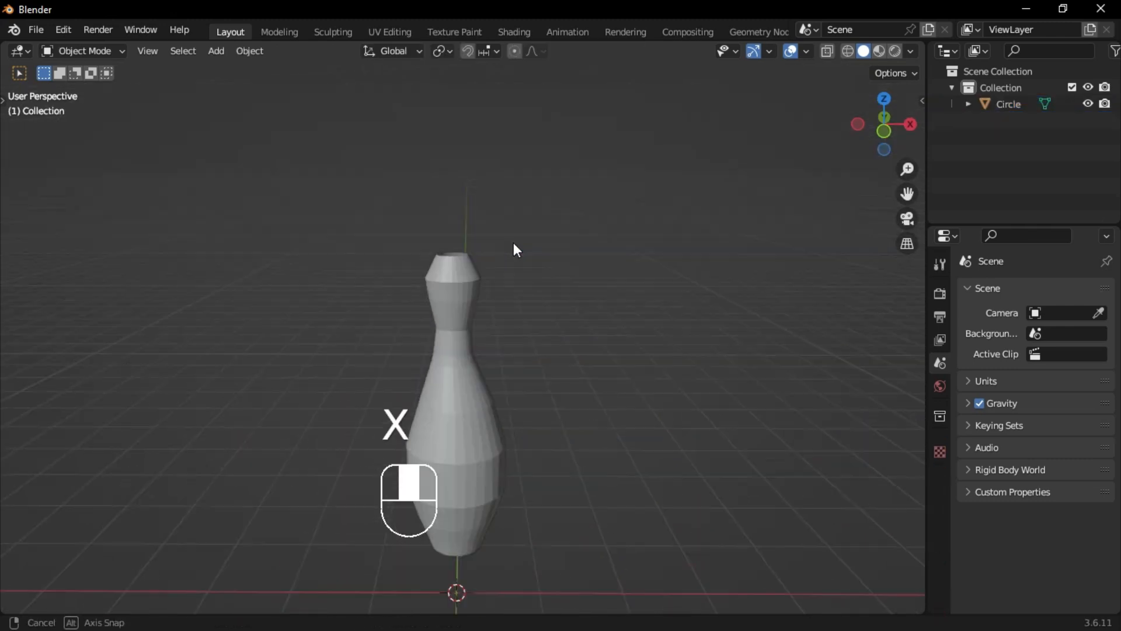
left_click(463, 290)
key("Tab")
left_click(392, 358)
scroll(422, 220, "up", 5)
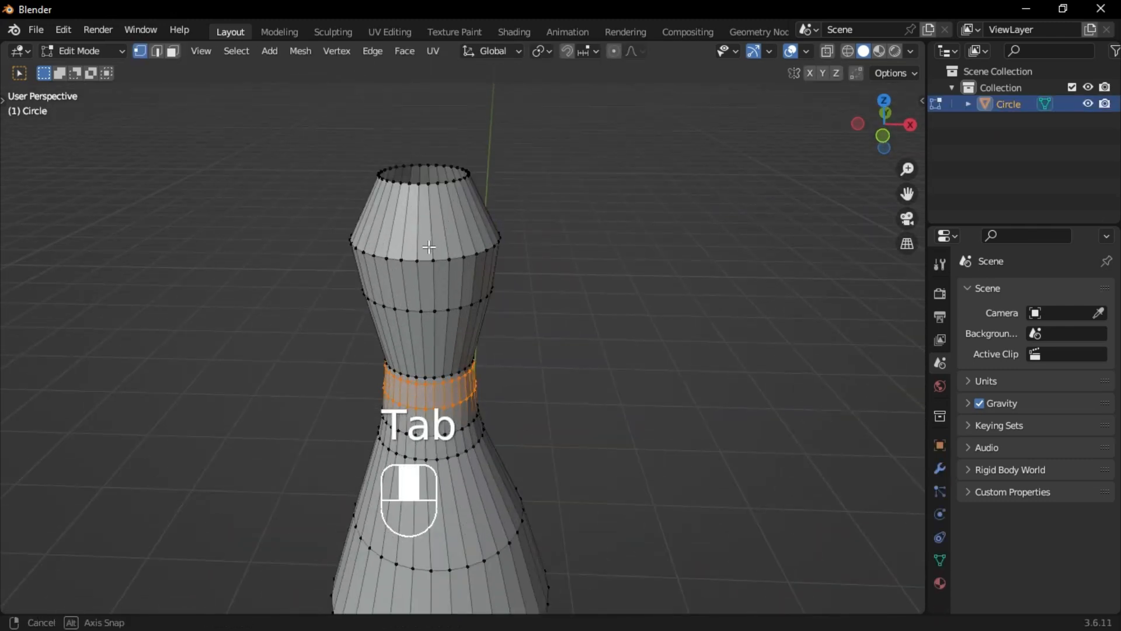
left_click(422, 219, "alt")
key("f")
Step: Bevel the pin's top edge loop with 3 segments and a width of about 0.18 m to round the crown
scroll(421, 220, "up", 3)
middle_click_drag(439, 214, 489, 288, "shift")
key("ctrl+b")
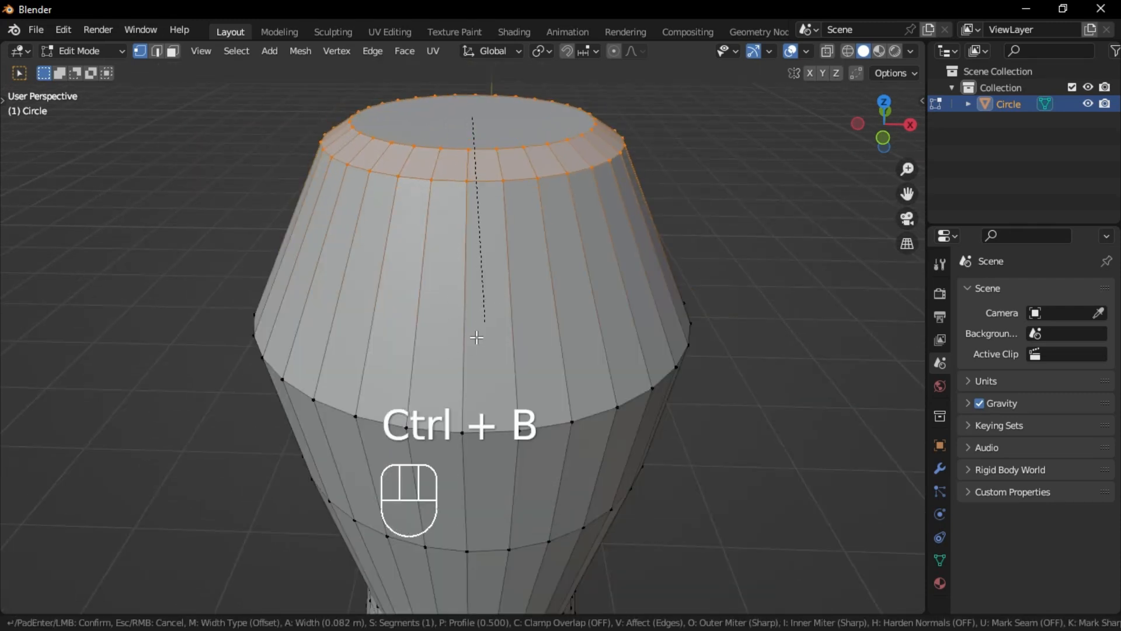
scroll(471, 339, "up", 2)
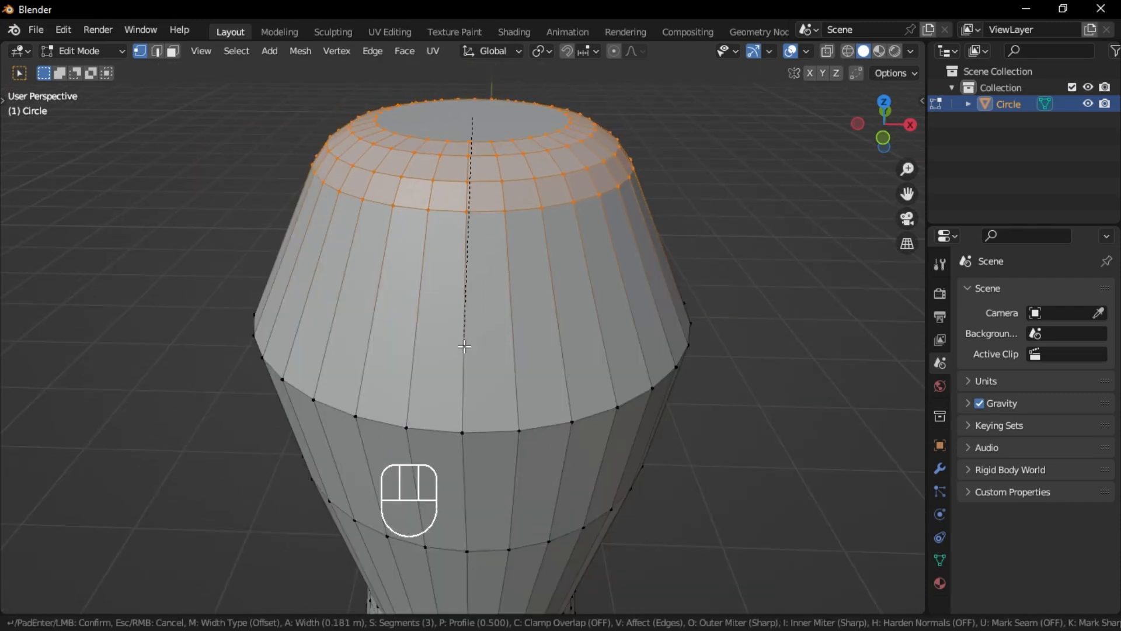
left_click(465, 344)
Step: Fill the open edge loop at the pin's base with a face, and bevel that edge loop with 3 segments
scroll(464, 344, "down", 4)
middle_click_drag(464, 345, 420, 363, "shift")
left_click(402, 366, "alt")
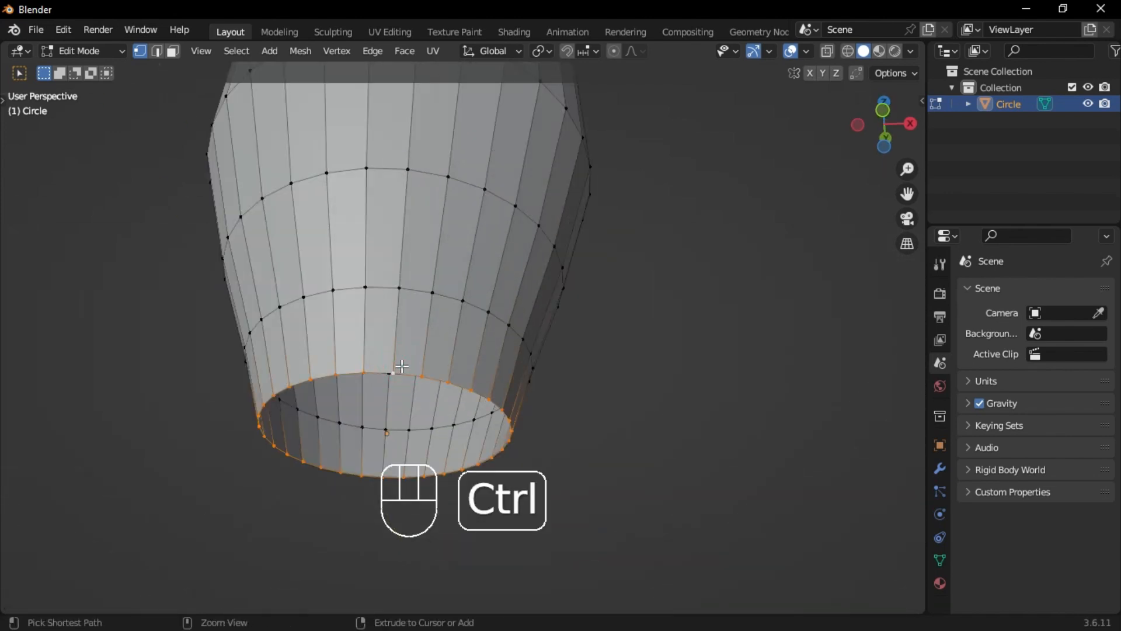
key("f")
key("ctrl+b")
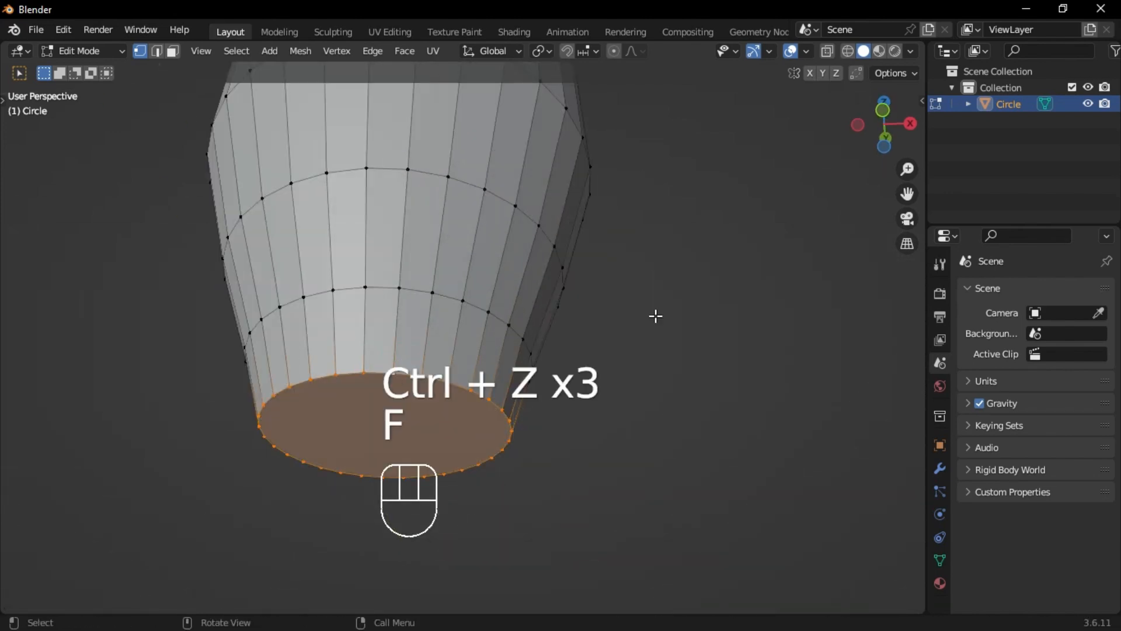
key("ctrl+b")
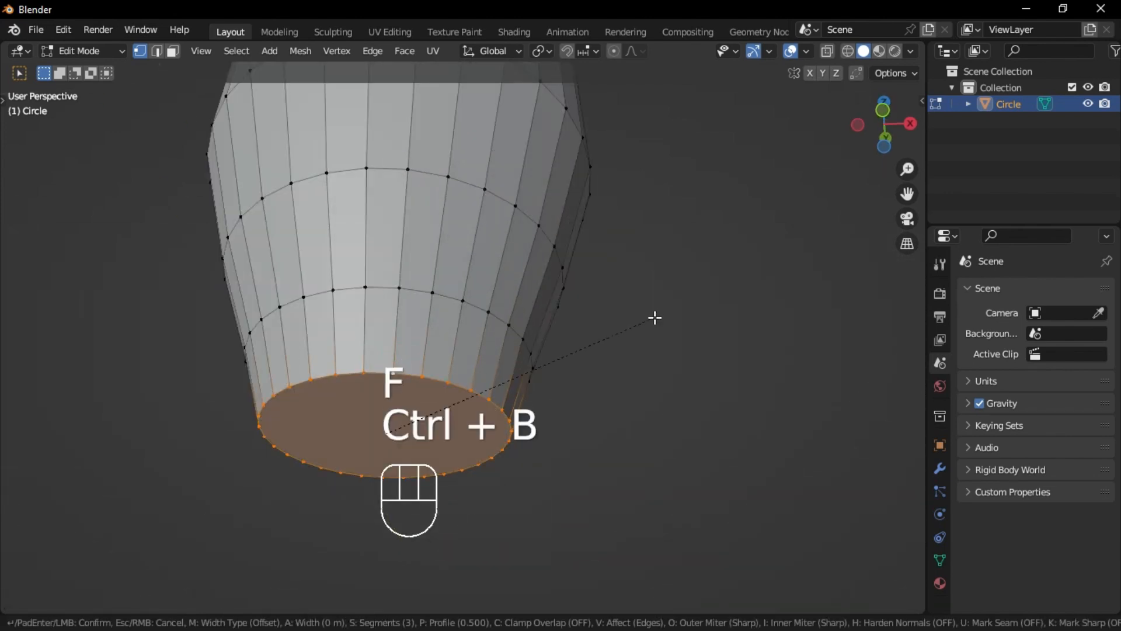
left_click(673, 312)
scroll(496, 186, "down", 4)
middle_click_drag(496, 186, 485, 327)
key("Tab")
Step: Add a Subdivision Surface modifier to the pin and set its viewport levels to 2
middle_click_drag(489, 250, 462, 251)
left_click(938, 467)
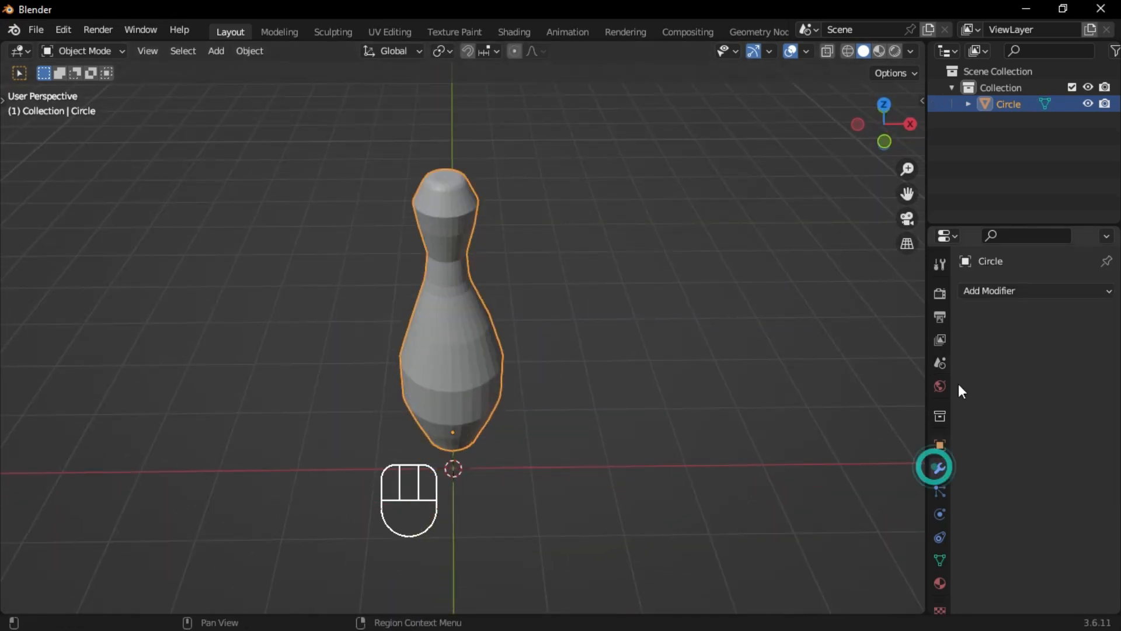
left_click(975, 292)
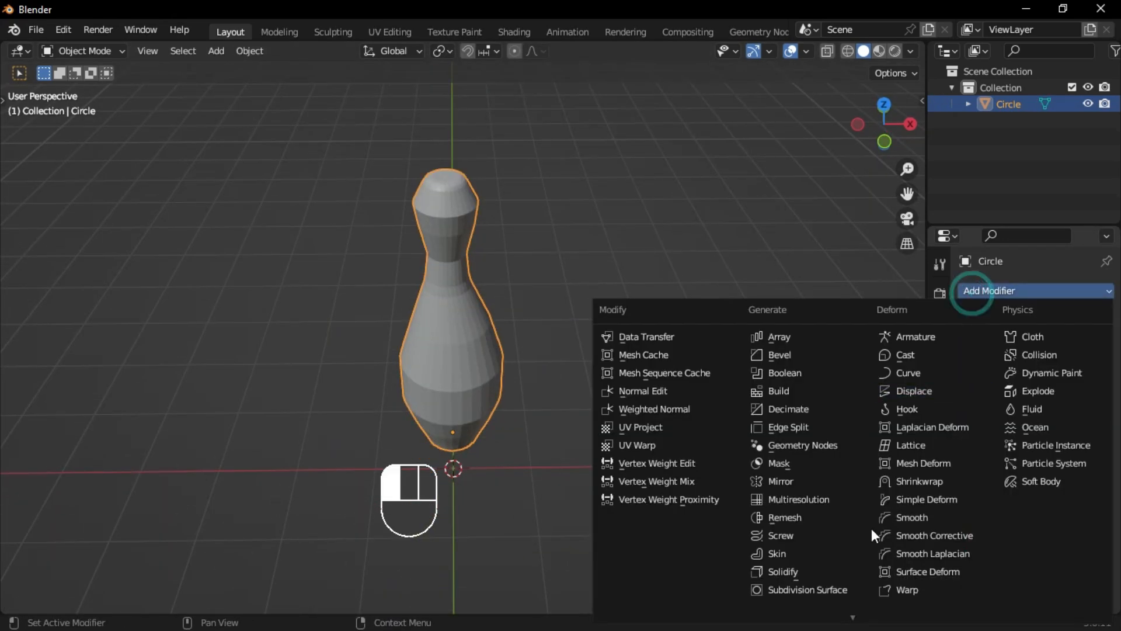
left_click(842, 590)
middle_click_drag(538, 404, 478, 284)
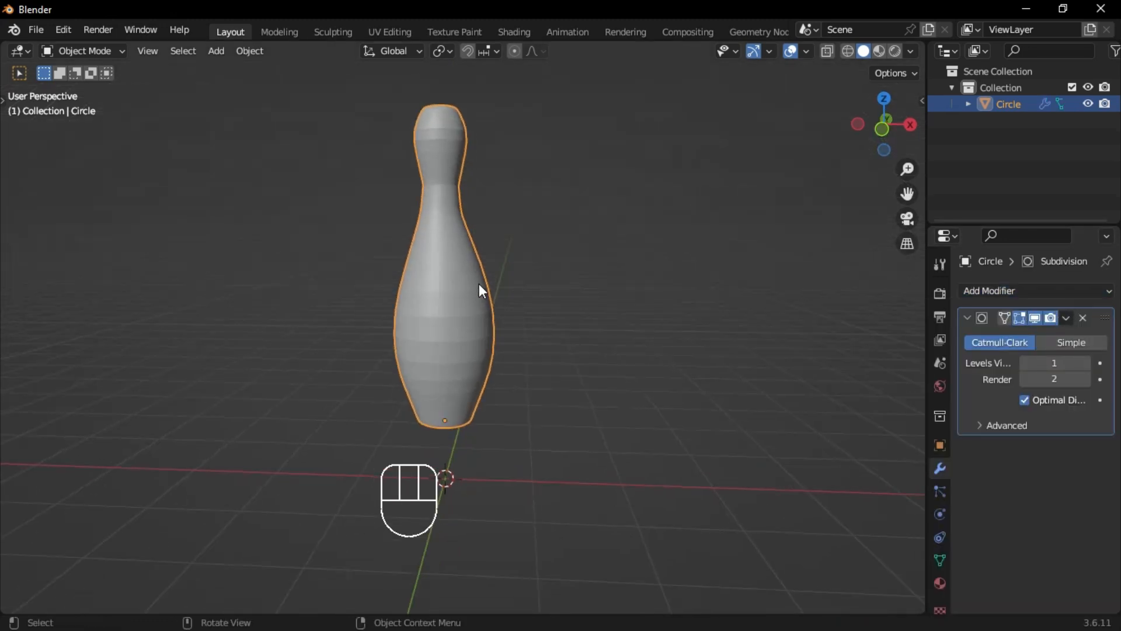
left_click(1085, 363)
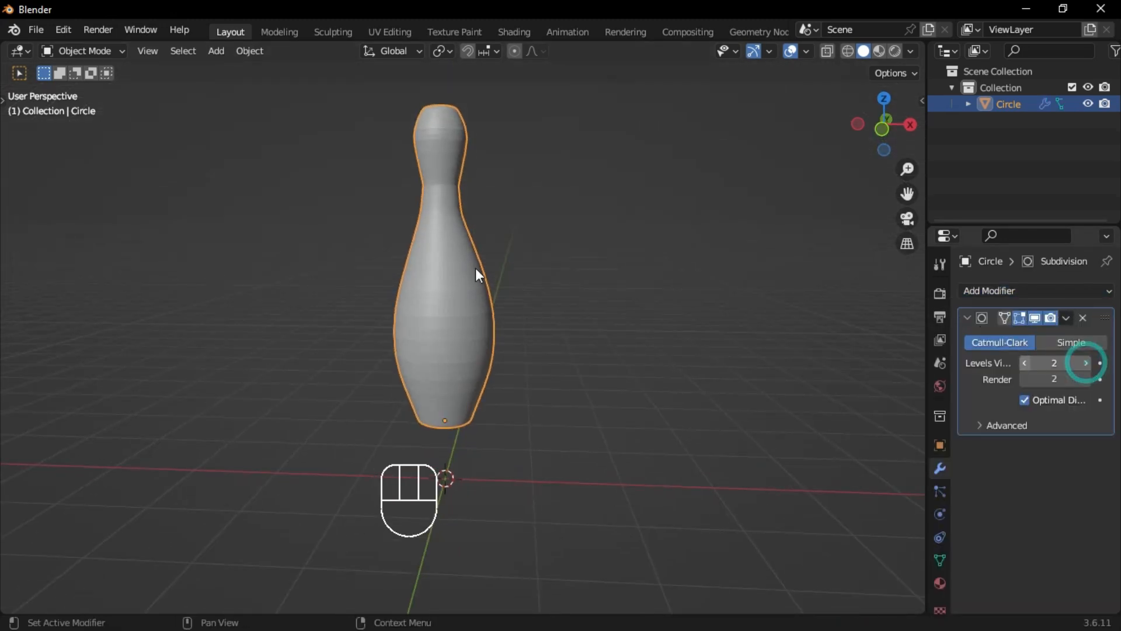
Step: Apply smooth shading to the bowling pin
right_click(439, 206)
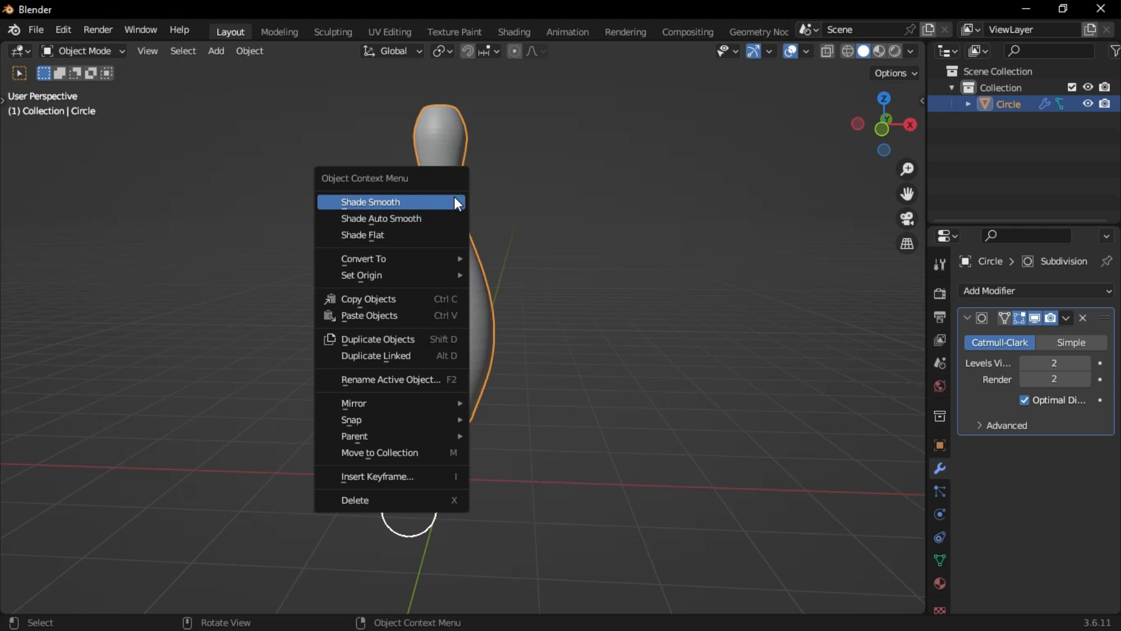
left_click(452, 198)
mouse_move(454, 196)
middle_mouse_down()
mouse_move(499, 257)
mouse_move(489, 345)
mouse_move(419, 232)
mouse_move(404, 182)
mouse_move(460, 215)
middle_mouse_up()
scroll(460, 215, "up", 2)
Step: Examine the edge loops around the pin's neck in Edit Mode, comparing wireframe and solid display from the right orthographic view
key("Tab")
middle_click_drag(461, 214, 479, 289, "shift")
left_click(521, 365)
scroll(518, 246, "up", 4)
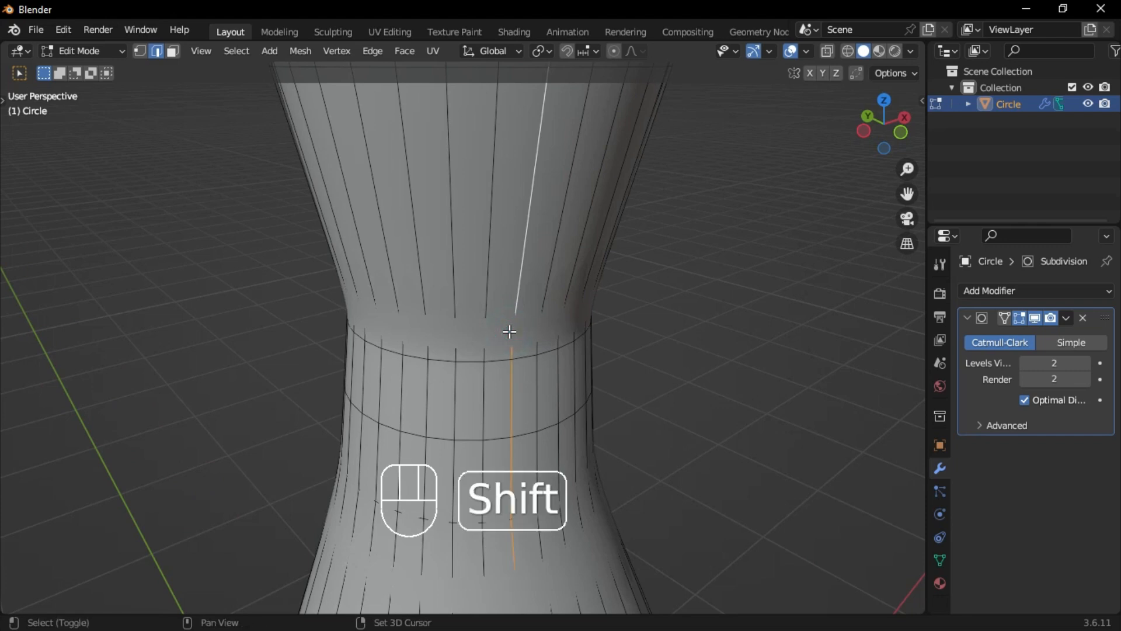
key("shift+z")
key("KP_3")
scroll(387, 277, "up", 2)
middle_click_drag(187, 190, 453, 301, "shift")
scroll(388, 278, "up", 4)
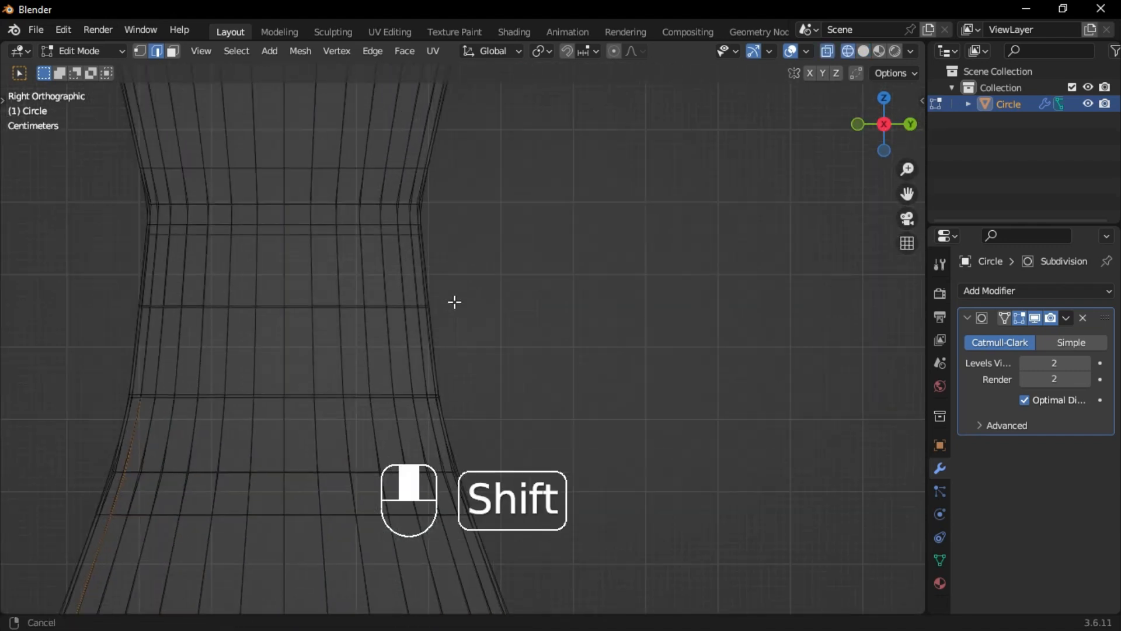
scroll(373, 286, "down", 1)
left_click(333, 276, "alt")
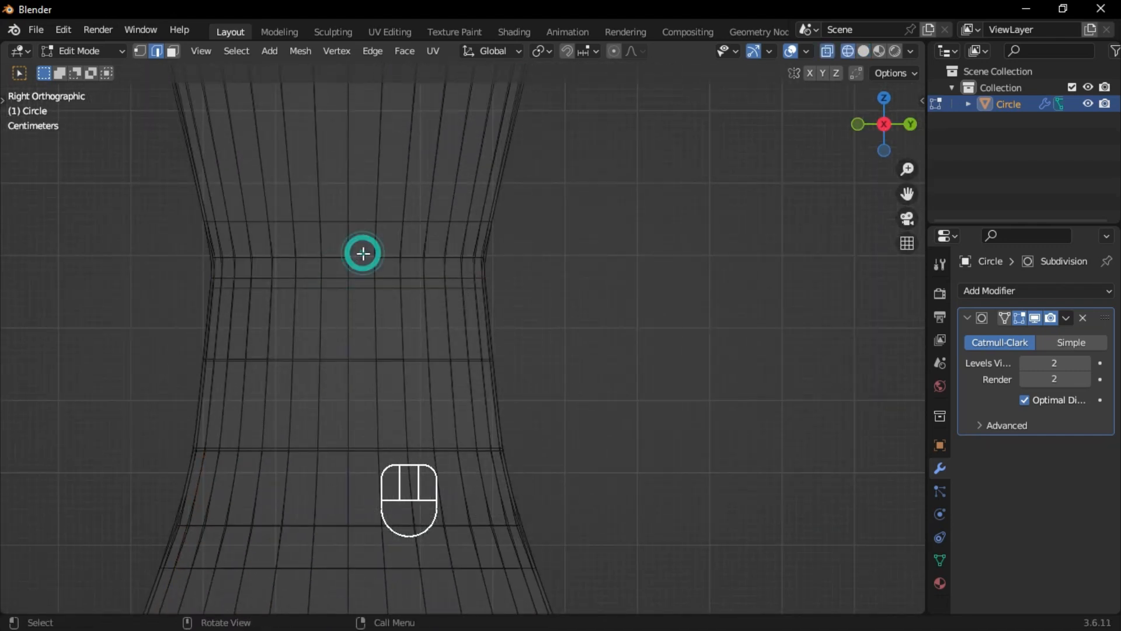
key("shift+z")
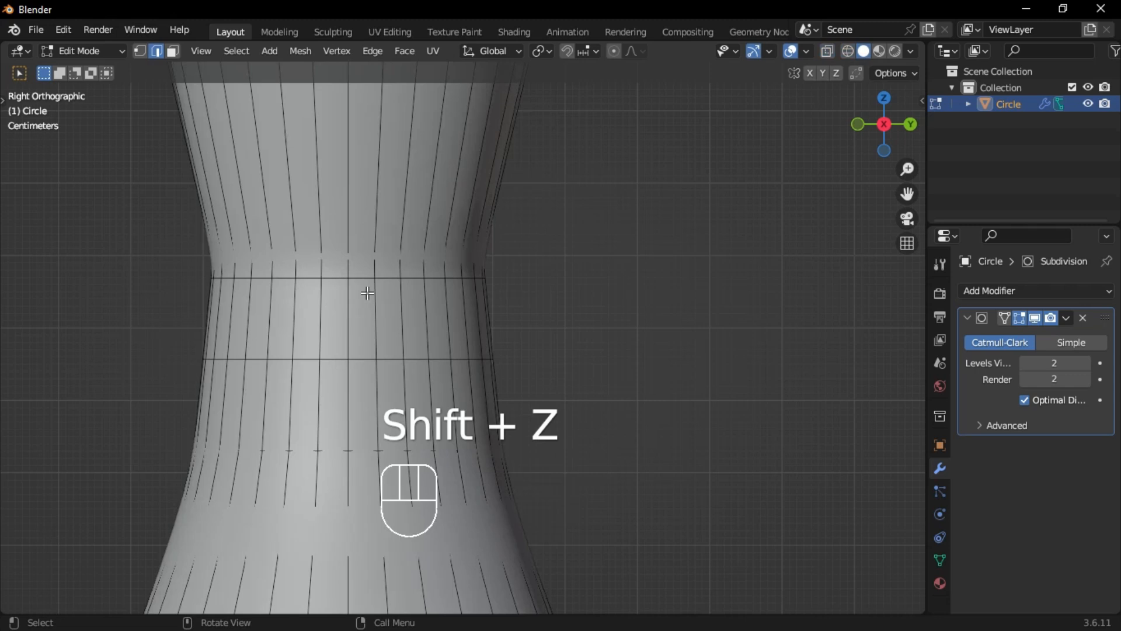
Step: Turn off the Subdivision modifier's Edit Mode display and dissolve the edge loop at the narrowest part of the pin's neck
left_click(1018, 317)
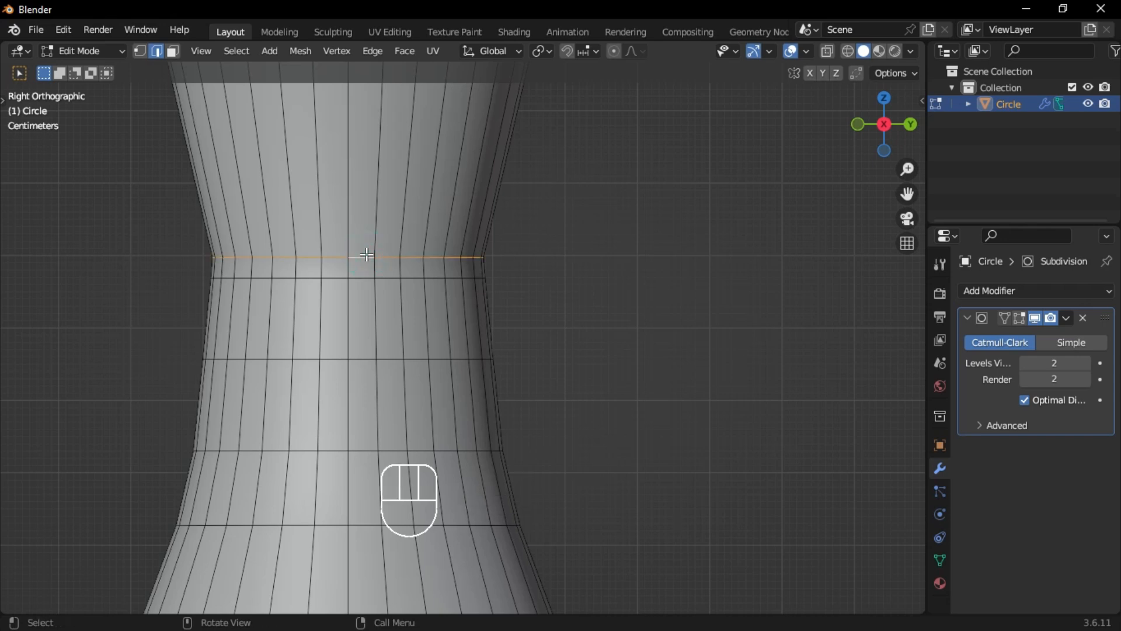
key("x")
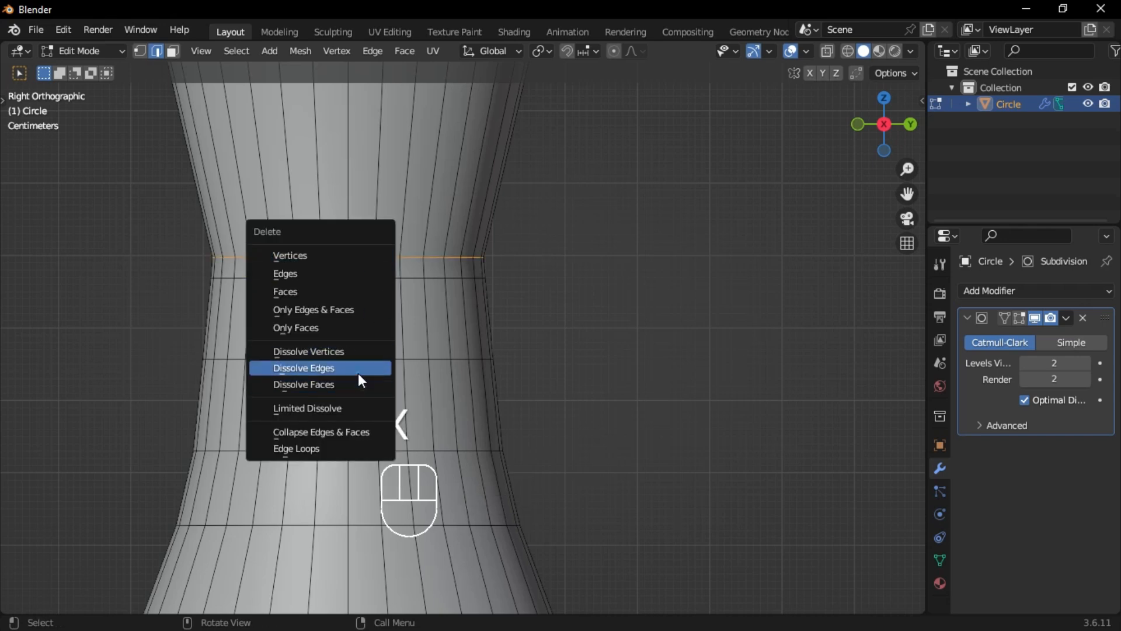
left_click(359, 373)
key("Tab")
Step: Move the pin along the Z axis so its base sits near ground level at the world origin
left_click(402, 243)
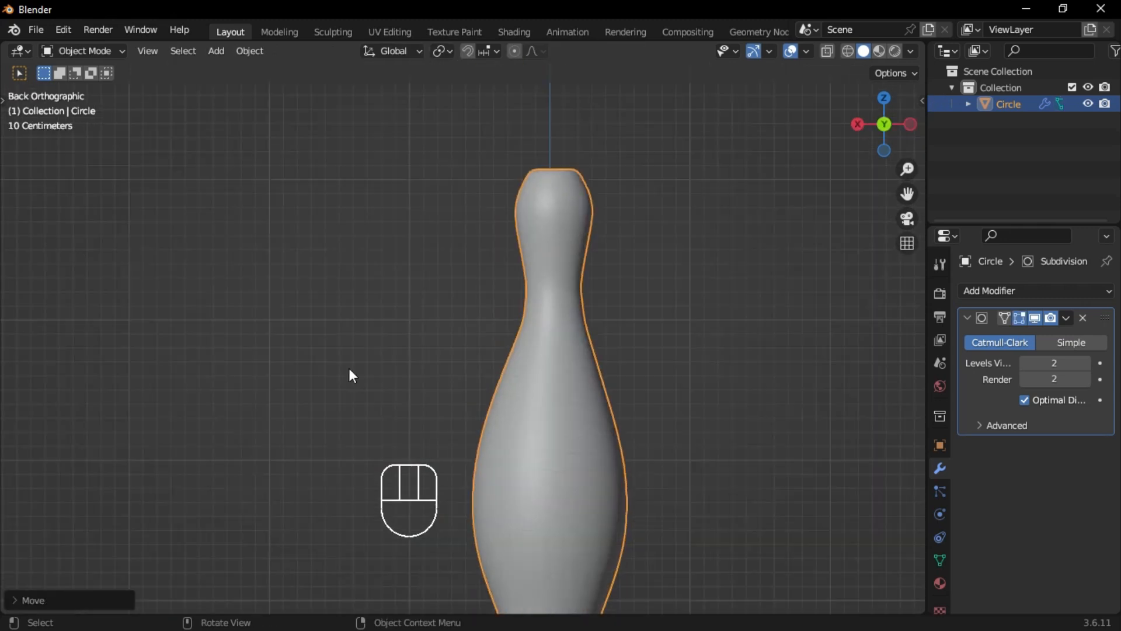
scroll(349, 367, "down", 1)
middle_click_drag(536, 528, 482, 357, "shift")
key("g")
key("z")
left_click(475, 446)
Step: Move the pin along the Y axis in the negative direction, well away from the world origin
scroll(476, 446, "down", 3)
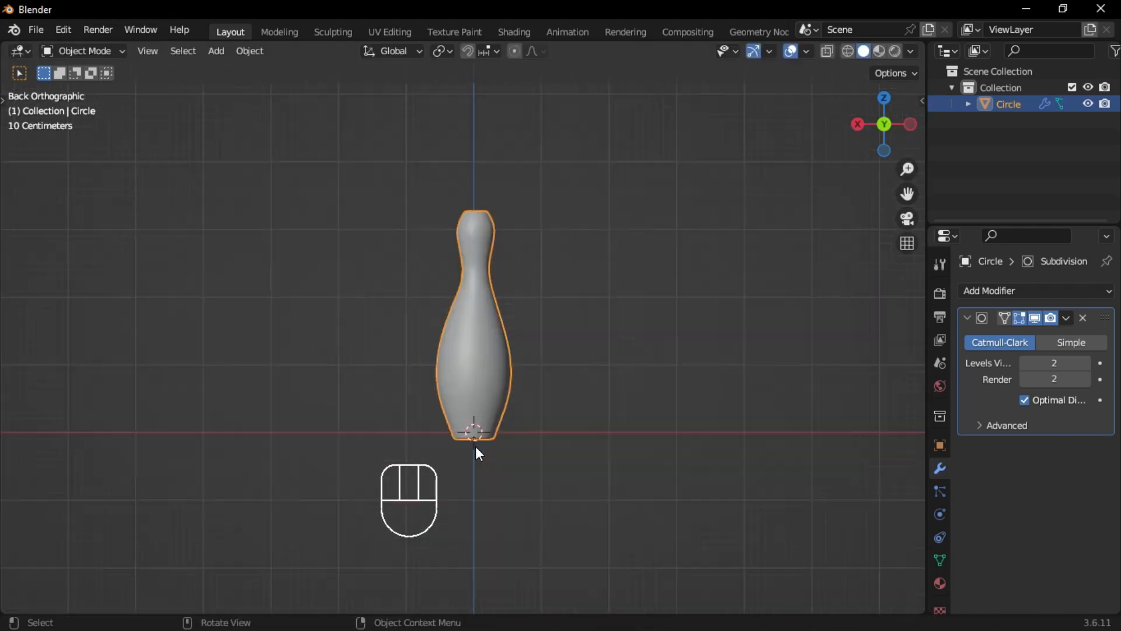
middle_click_drag(475, 446, 592, 471)
key("g")
key("y")
left_click(466, 305)
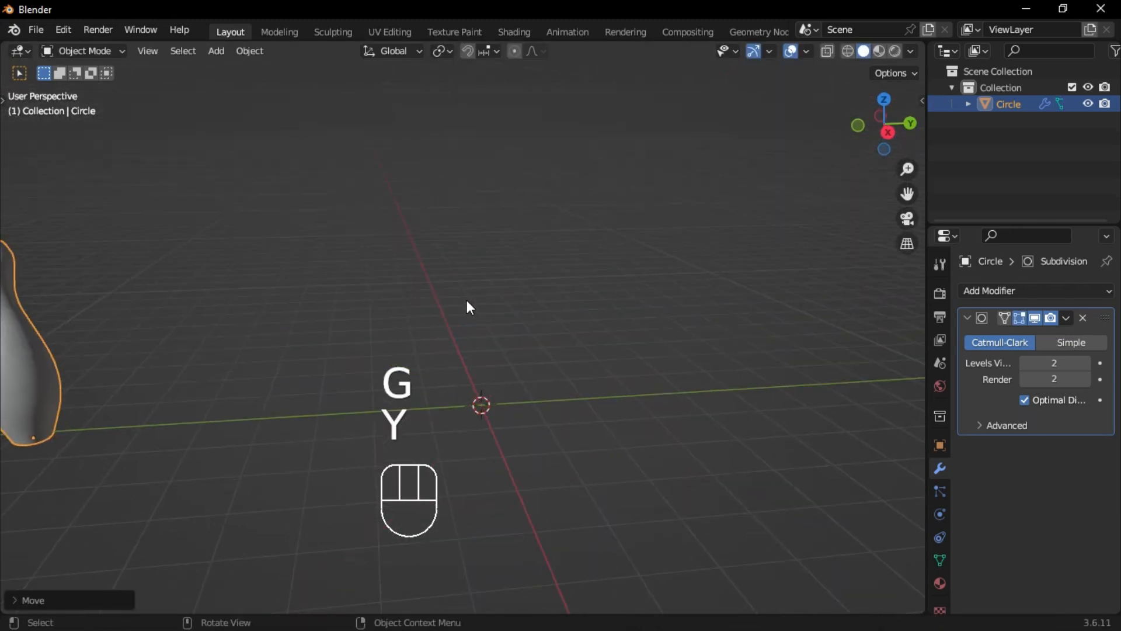
Step: Add a UV sphere at the world origin with 64 segments and 32 rings for the bowling ball
key("shift+a")
mouse_move(438, 296)
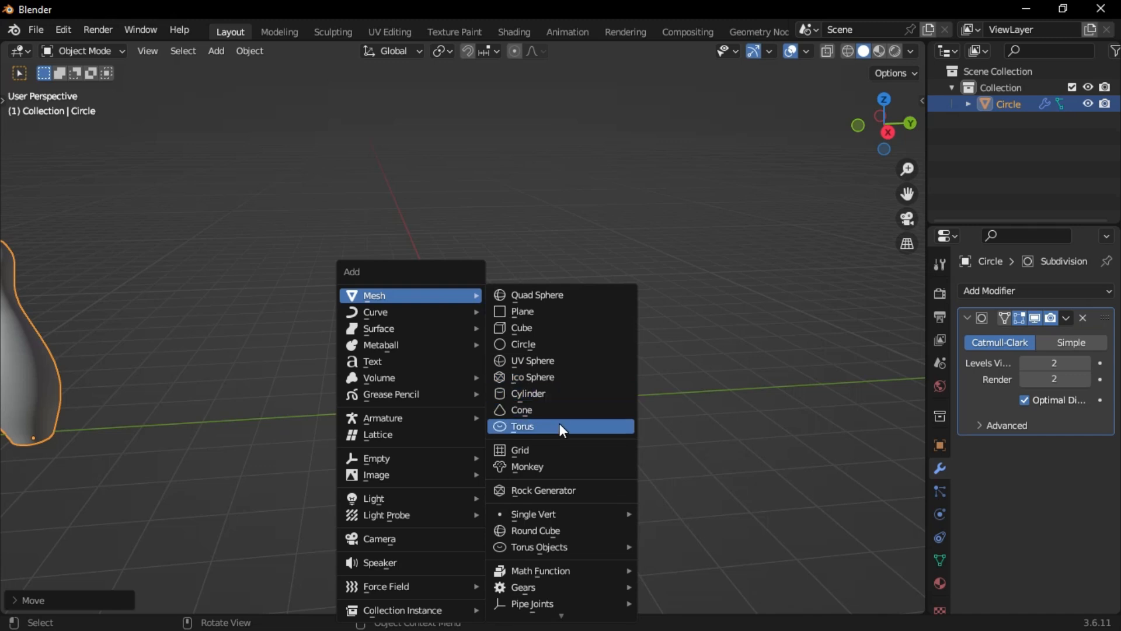
left_click(552, 367)
left_click(37, 598)
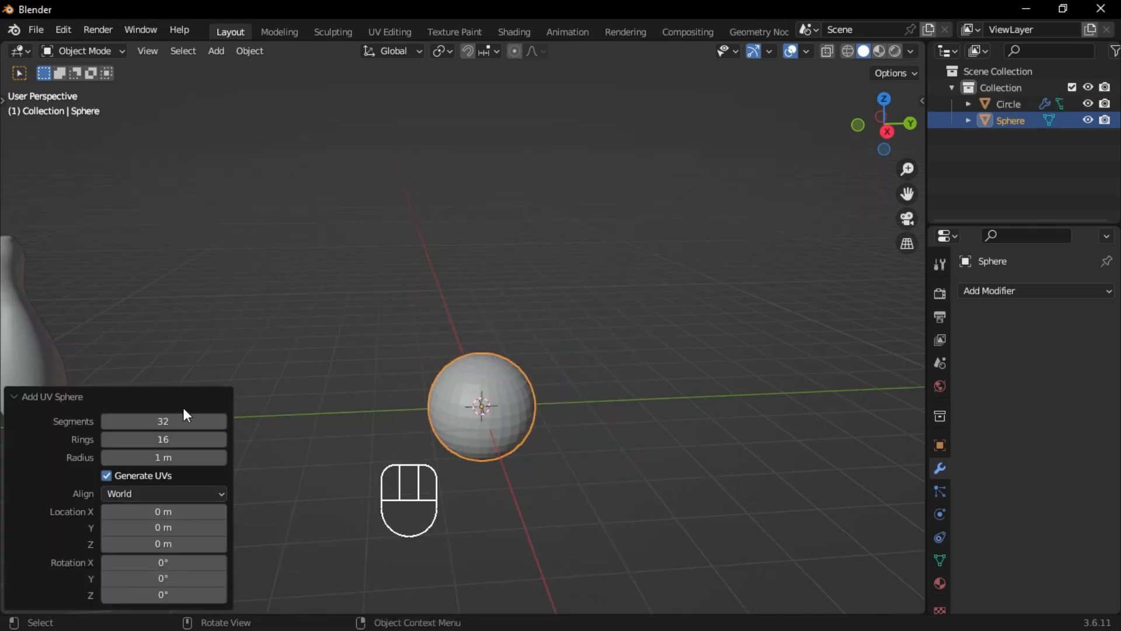
left_click(184, 416)
left_click(184, 435)
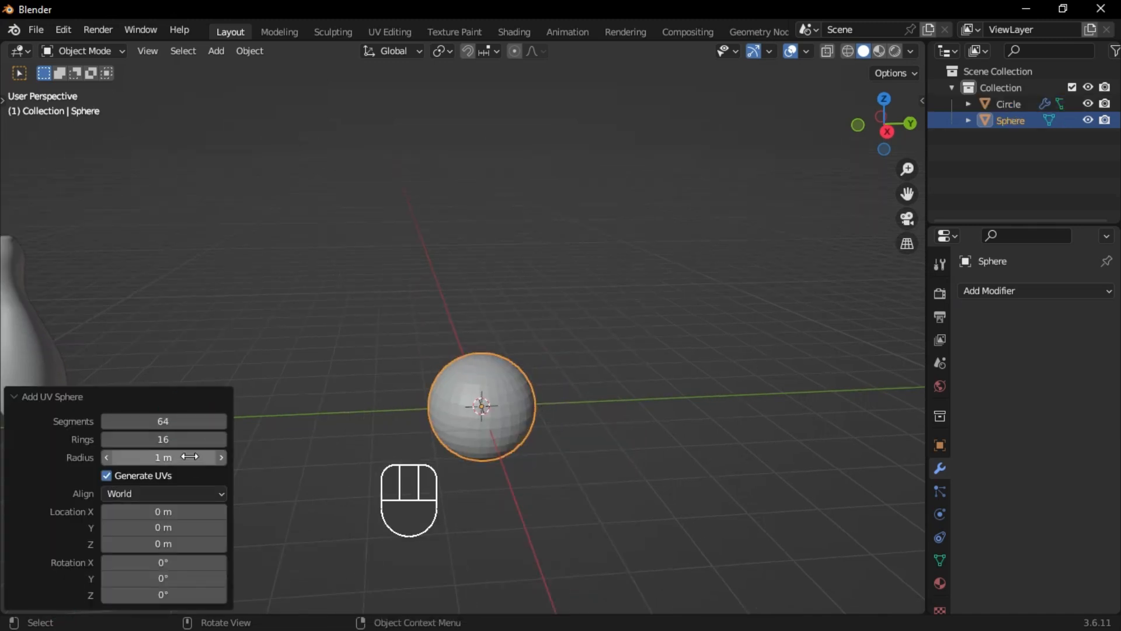
left_click(175, 433)
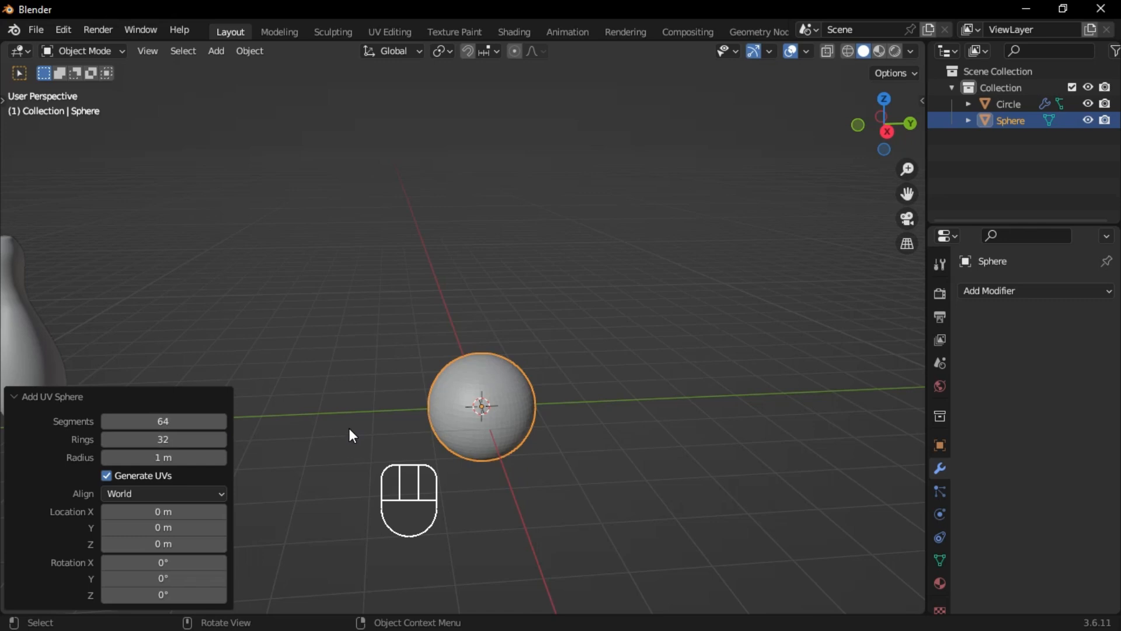
key("Return")
Step: In the sphere's Edit Mode, select a two-by-two block of faces on its upper back side for a finger hole
left_click(367, 271)
scroll(469, 389, "up", 4)
middle_click_drag(425, 344, 416, 310, "shift")
left_click(455, 408)
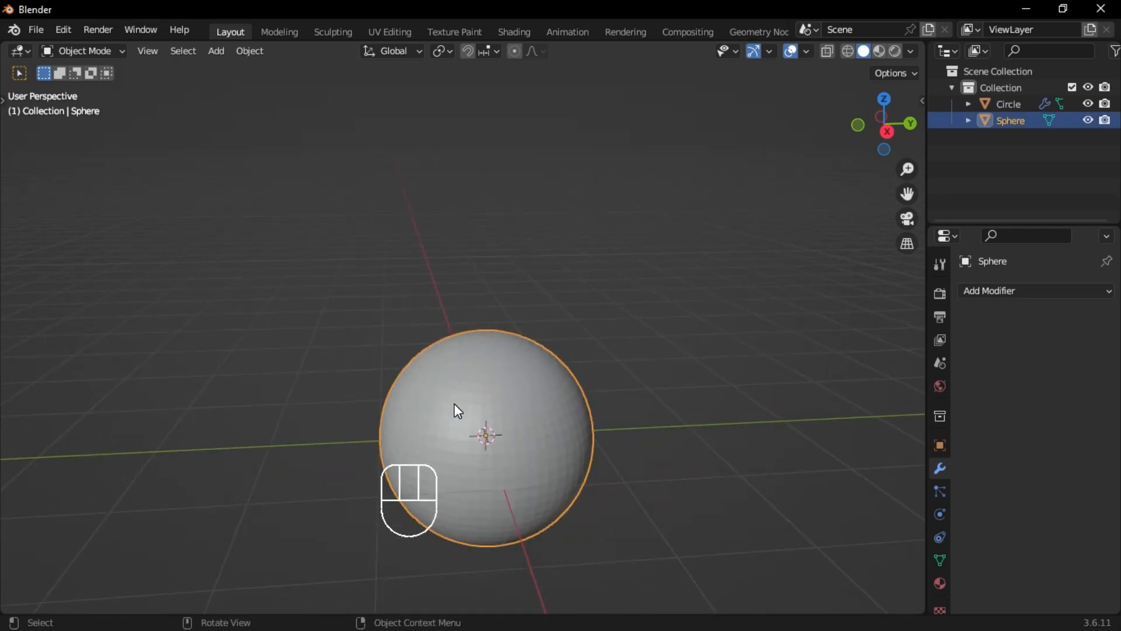
middle_click_drag(455, 408, 432, 406, "alt")
scroll(469, 438, "up", 2)
scroll(467, 436, "up", 1)
middle_click_drag(480, 433, 449, 340, "shift")
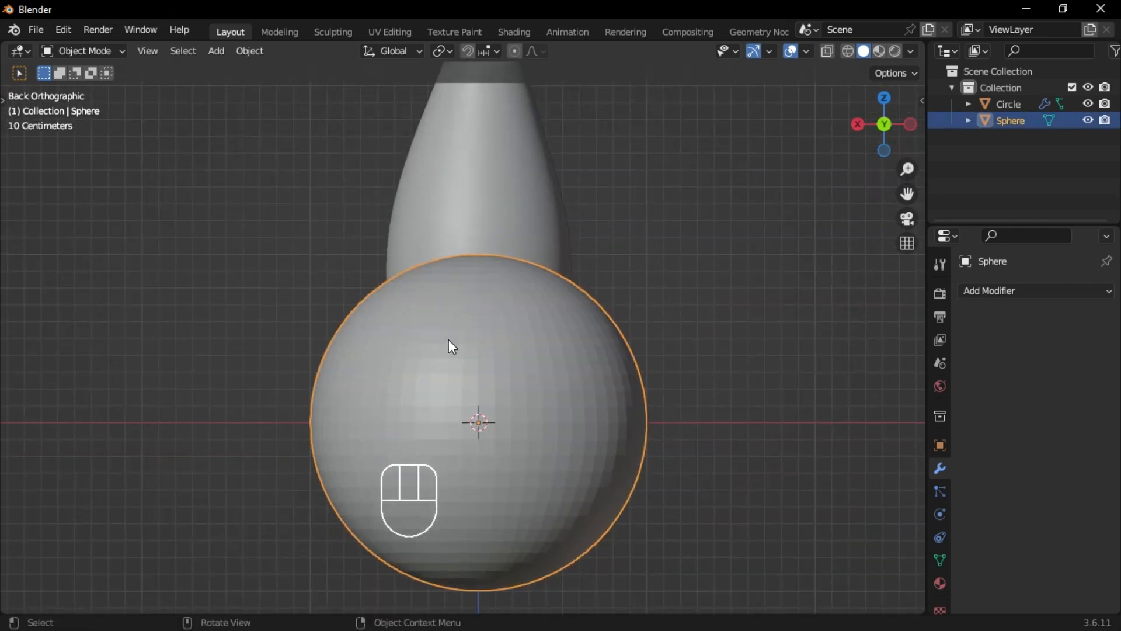
key("Tab")
left_click(498, 342)
scroll(490, 341, "up", 1)
left_click(757, 310)
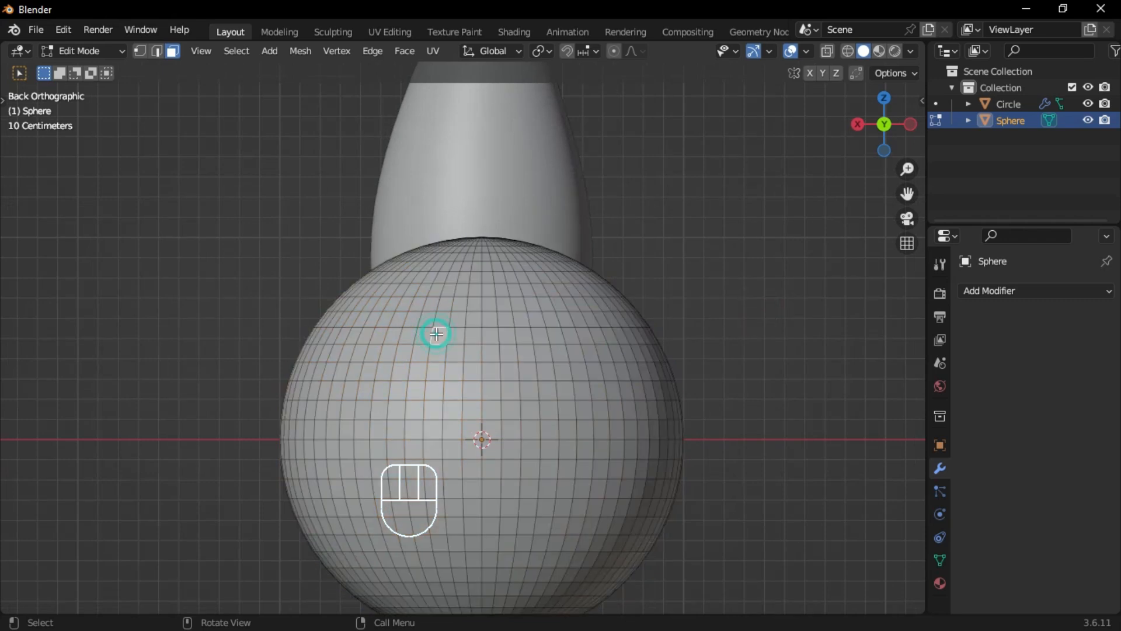
left_click(458, 332, "shift")
left_click(432, 356, "shift")
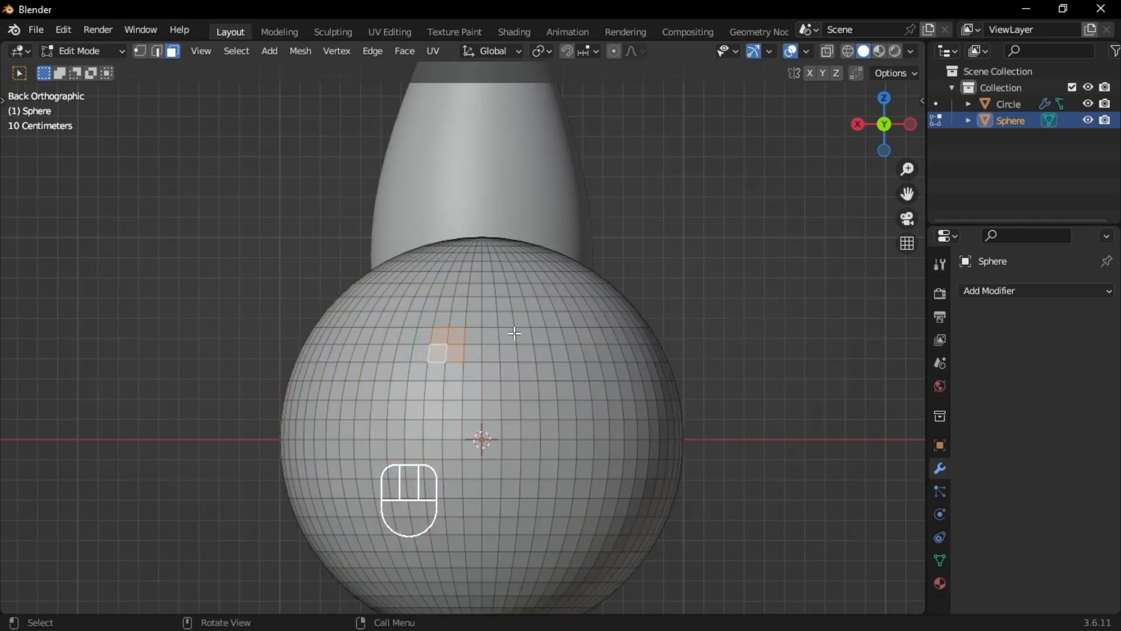
Step: Extend the selection with two more two-by-two face blocks, one beside the first and one centred below them
left_click(507, 333, "shift")
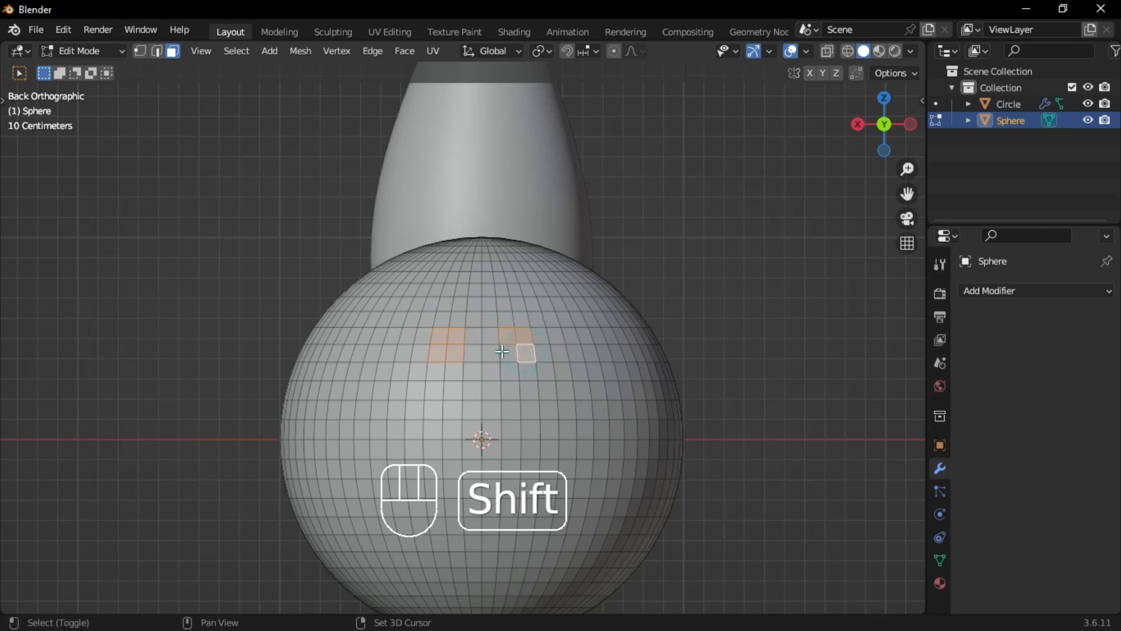
left_click(503, 352, "shift")
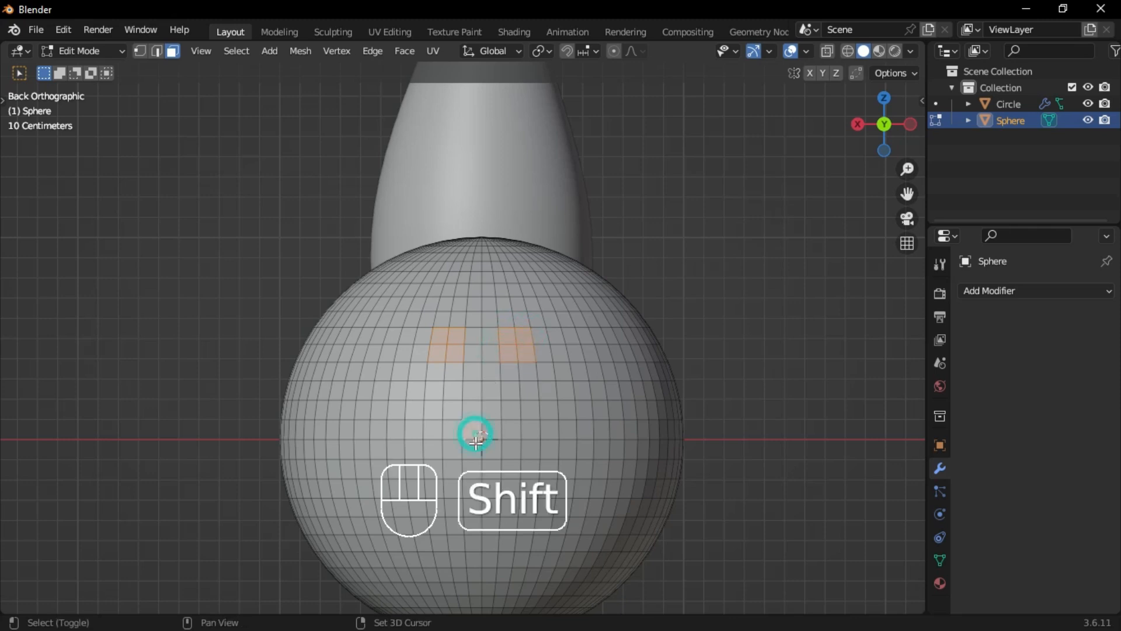
left_click(493, 427, "shift")
Step: Search the add-on preferences for "loo" to check whether LoopTools is enabled, and close the preferences
middle_click_drag(493, 427, 518, 449)
scroll(543, 458, "down", 2)
left_click(57, 29)
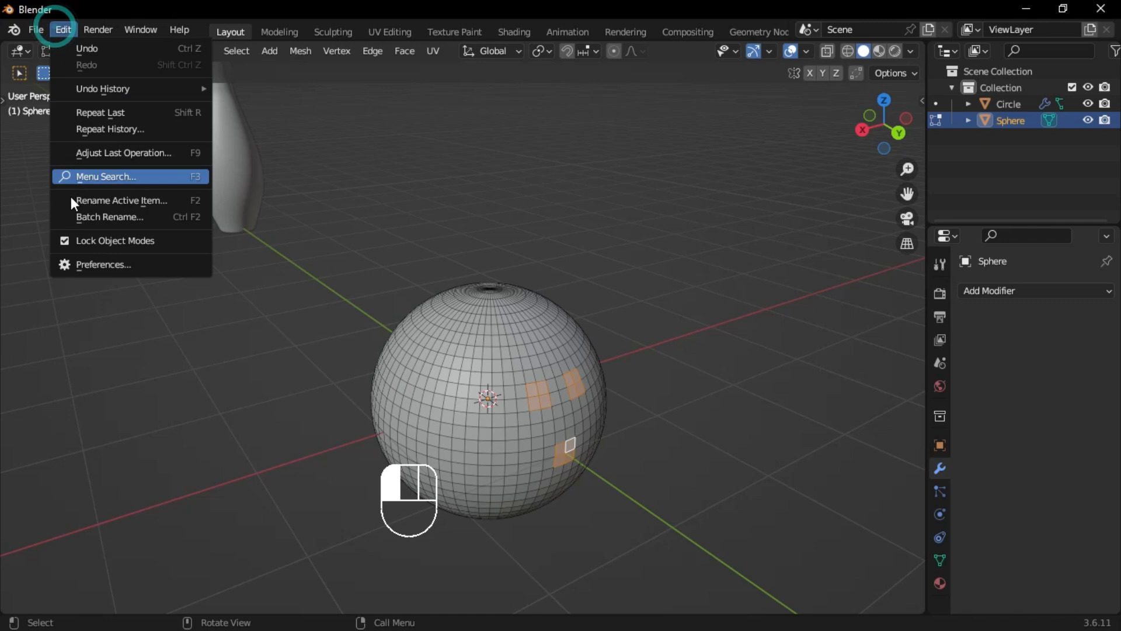
left_click(93, 262)
left_click(442, 85)
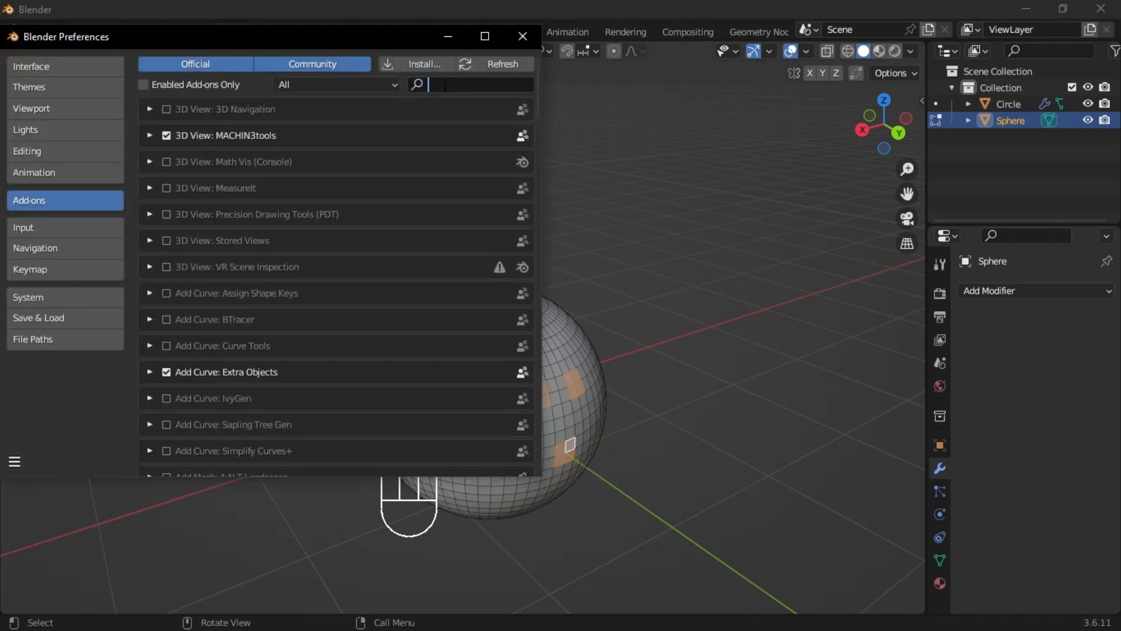
type("loo")
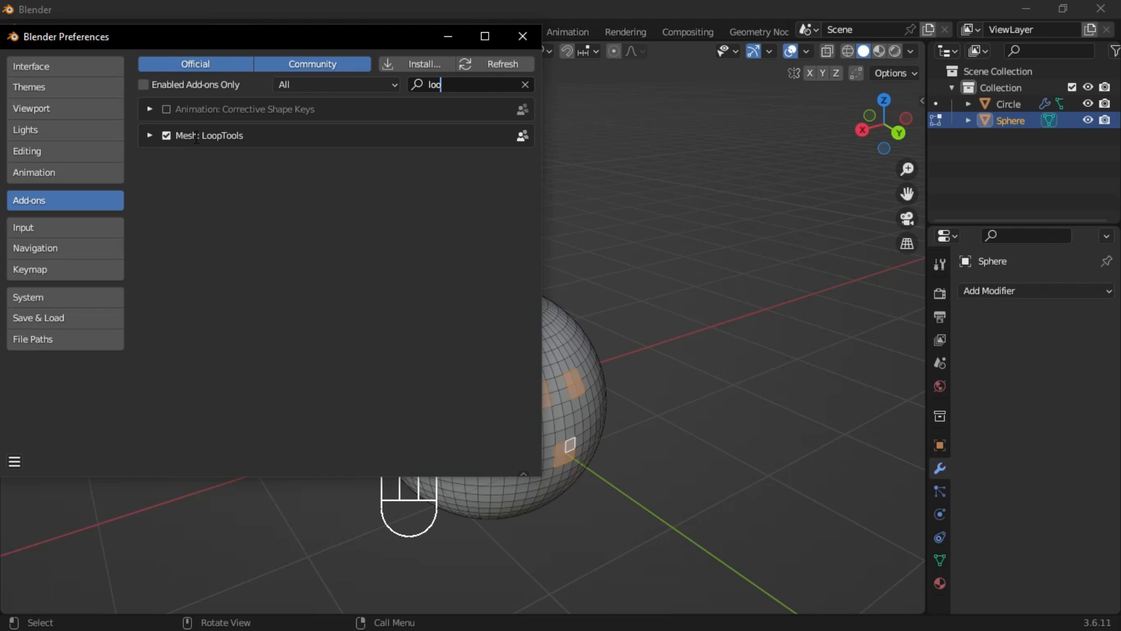
left_click(526, 38)
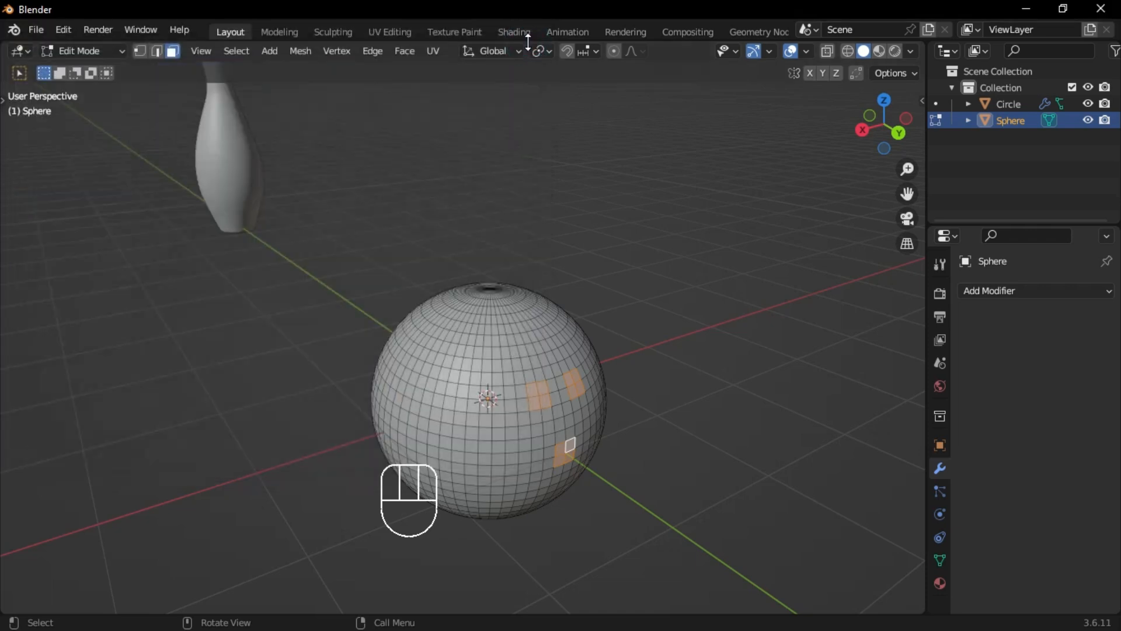
Step: Reshape the three selected face blocks on the sphere into circles with LoopTools Circle
mouse_move(570, 323)
middle_mouse_down()
mouse_move(511, 296)
mouse_move(571, 308)
middle_mouse_up()
right_click(564, 314)
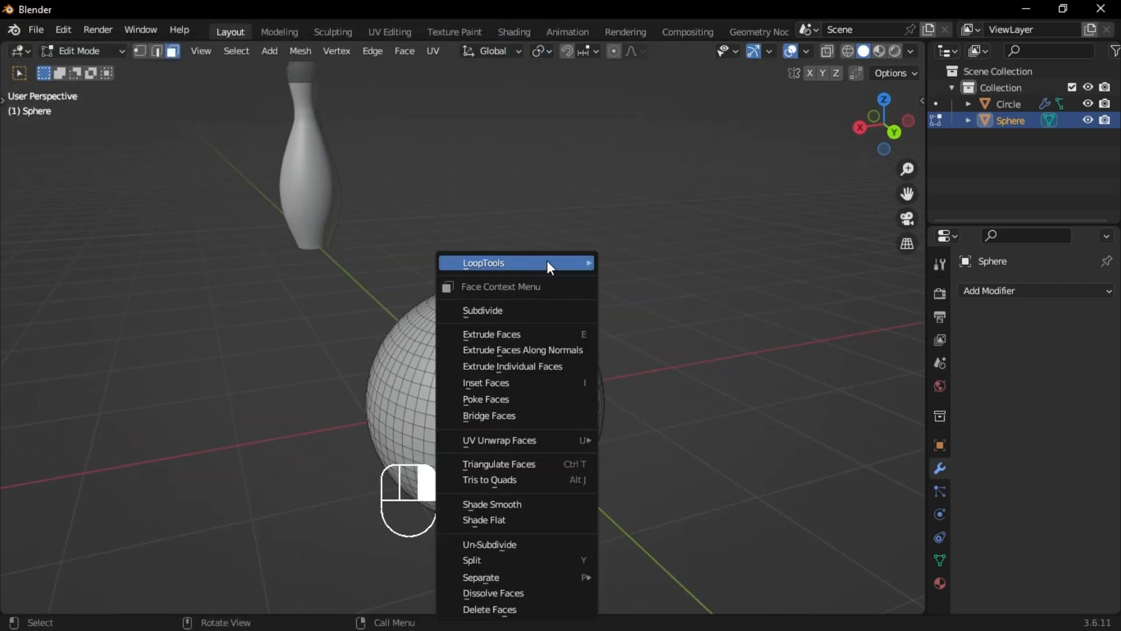
mouse_move(546, 262)
left_click(665, 272)
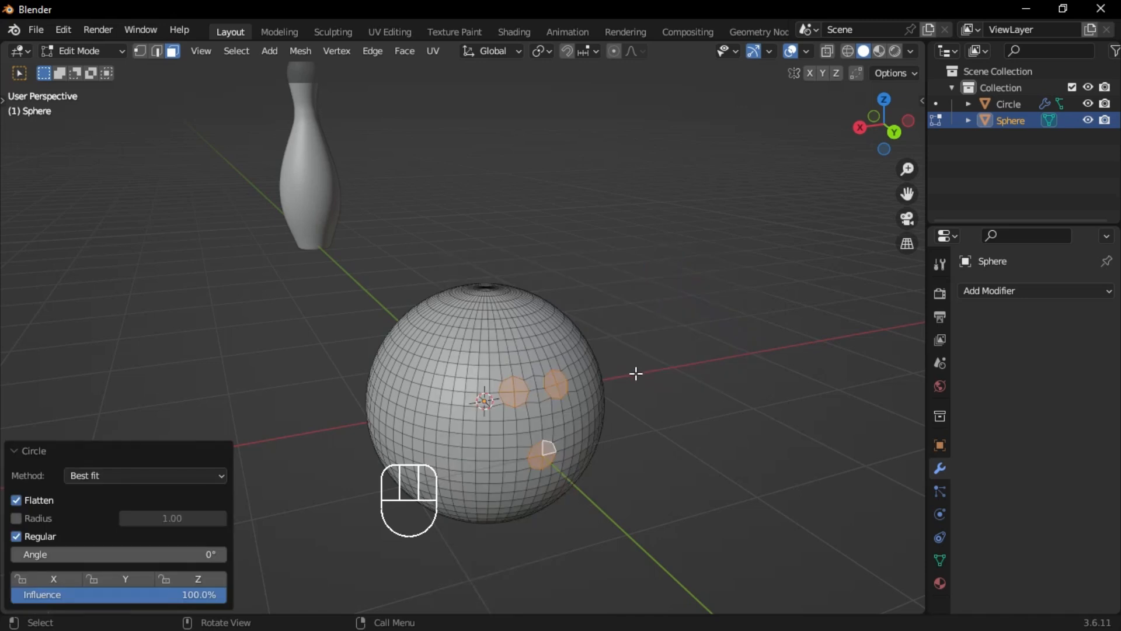
Step: Extrude the three circular face groups about 0.47 m into the sphere to form the finger holes
scroll(636, 374, "up", 3)
middle_click_drag(640, 378, 533, 258)
key("e")
left_click(598, 263)
Step: Switch the sphere's mesh selection from faces to edges for working on the finger hole rims
scroll(529, 246, "up", 3)
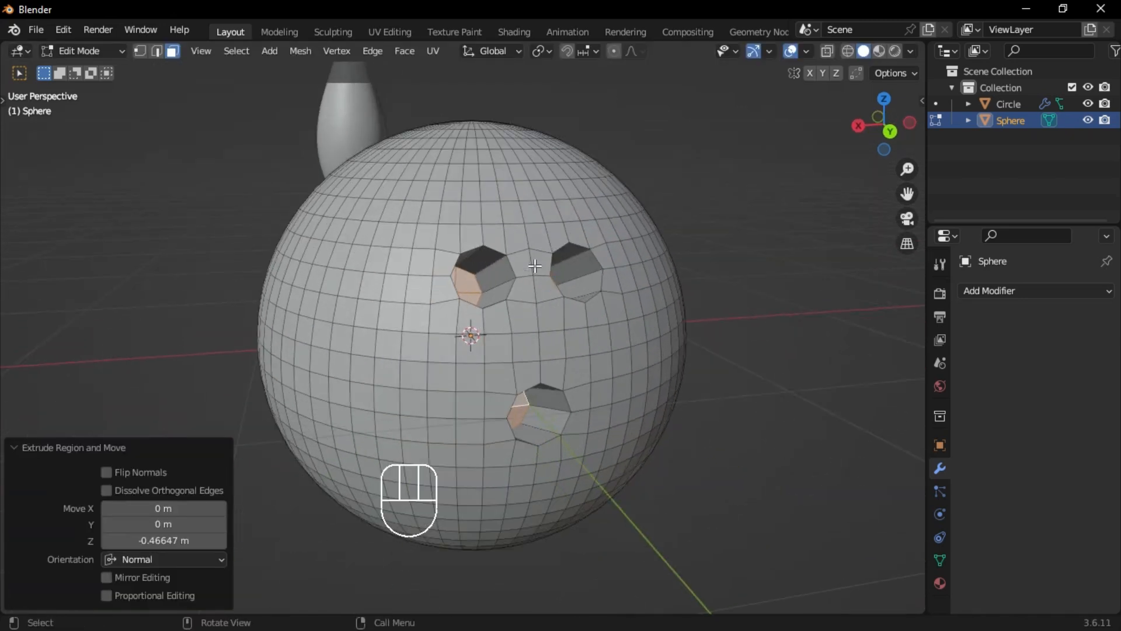
left_click(524, 230)
key("ctrl+Tab")
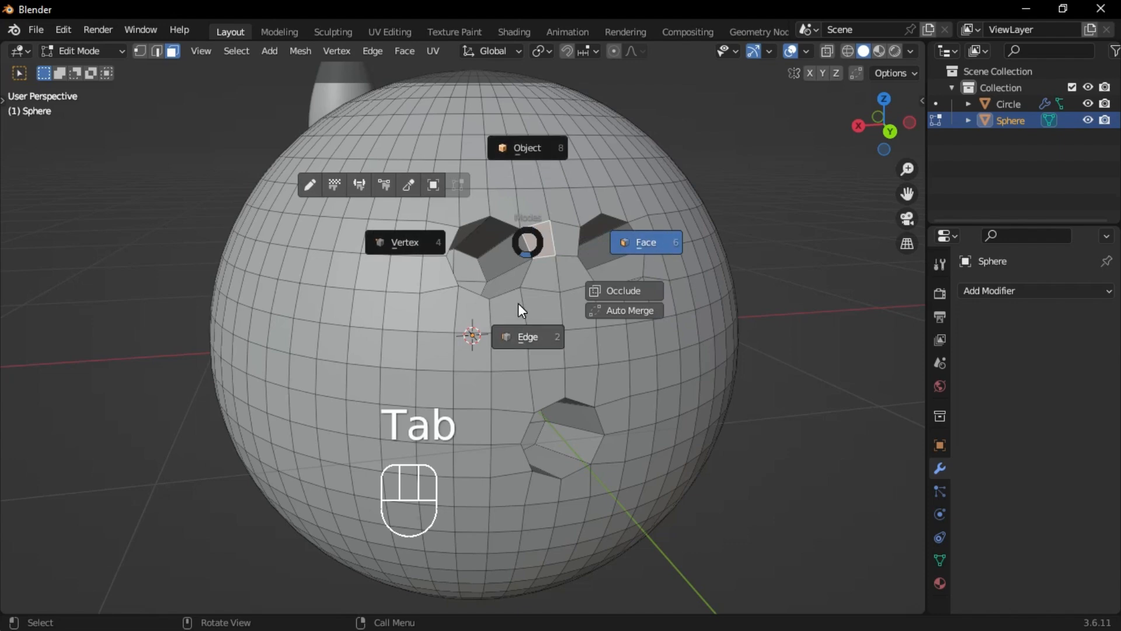
left_click(517, 303)
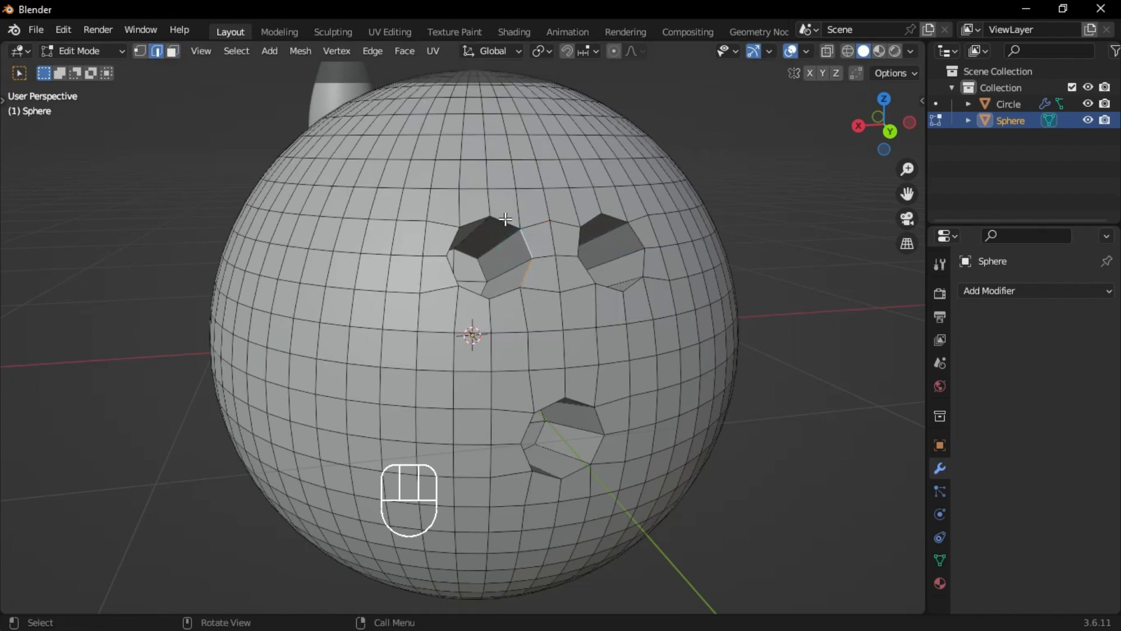
middle_click_drag(505, 219, 521, 249)
key("ctrl+z")
left_click(520, 273, "alt+shift")
key("ctrl+z")
key("ctrl+z")
Step: Select the rim edge loops of all three finger holes together
scroll(526, 292, "up", 3)
left_click(548, 387, "alt+shift")
left_click(764, 224, "alt+shift")
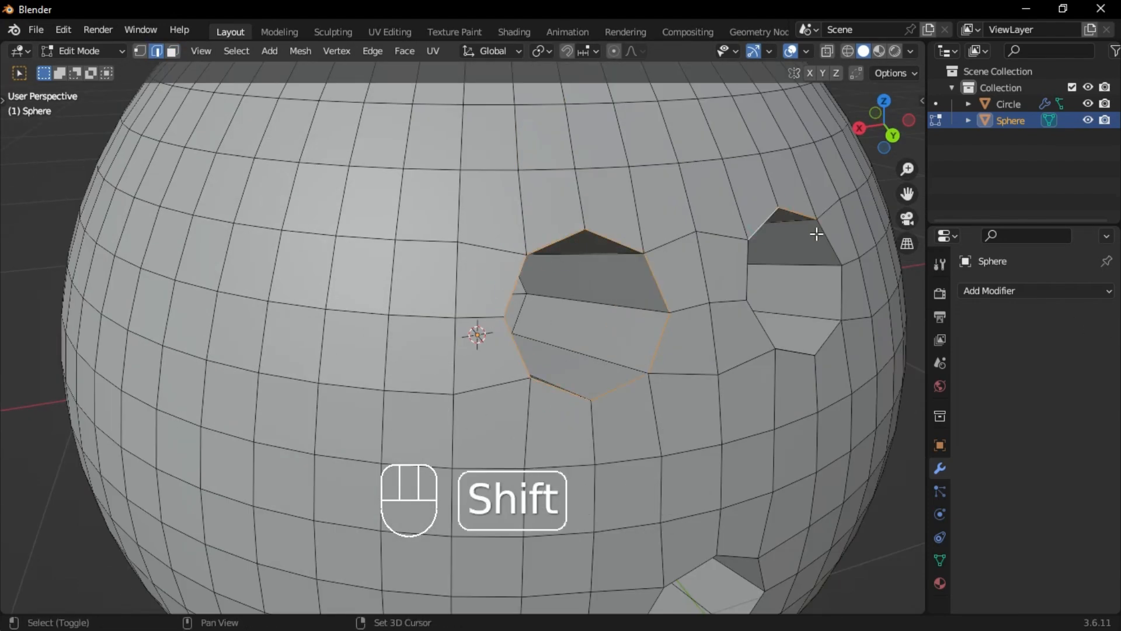
left_click(816, 234, "alt+shift")
left_click(561, 270, "alt+shift")
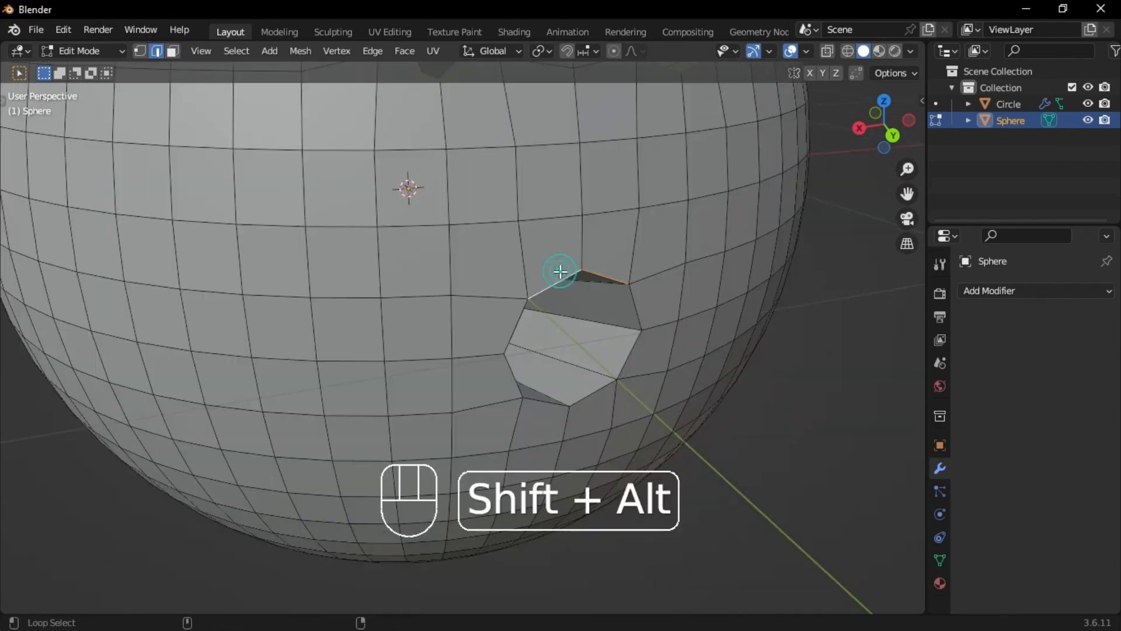
left_click(508, 340, "alt+shift")
left_click(508, 341, "alt+shift")
key("ctrl+z")
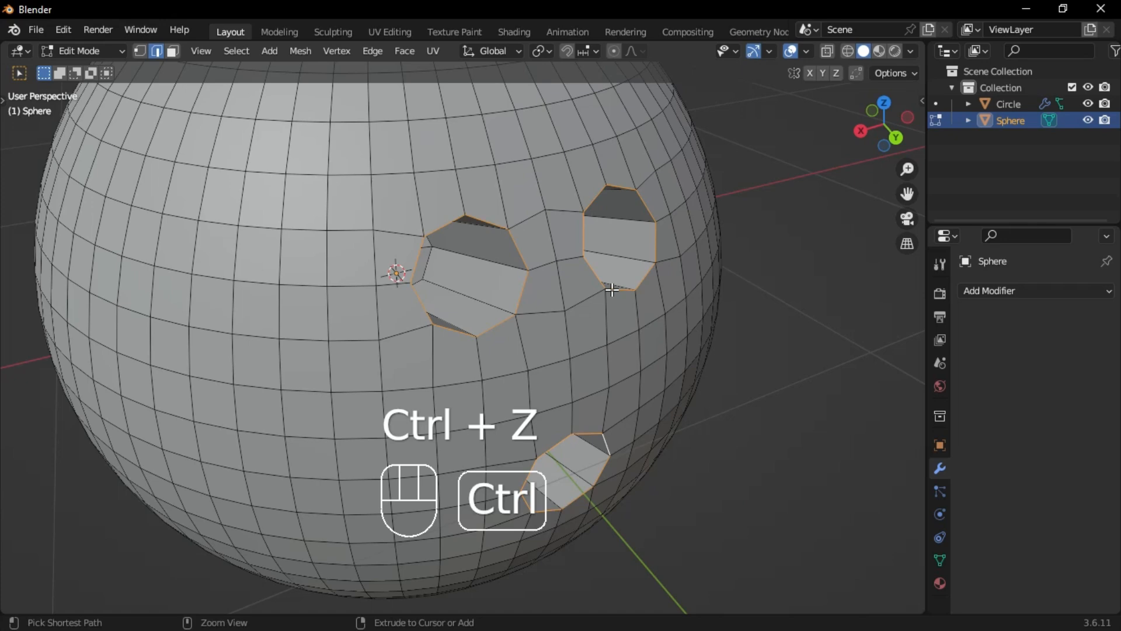
Step: Bevel the three hole rims about 0.014 m wide with 3 segments, and return to Object Mode
key("ctrl+b")
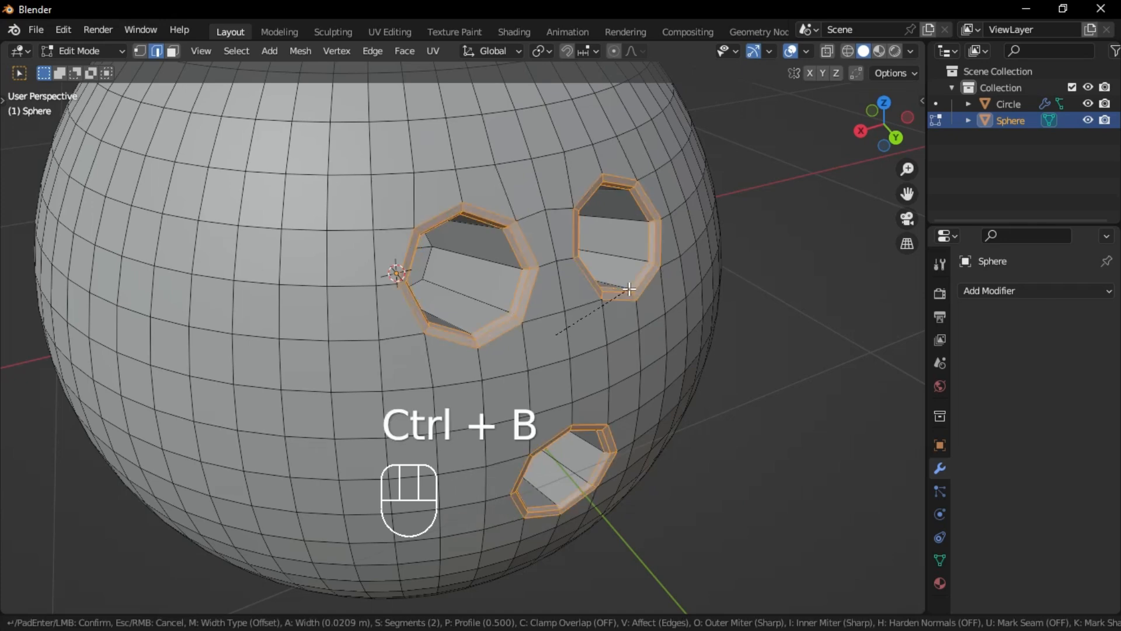
scroll(620, 283, "up", 1)
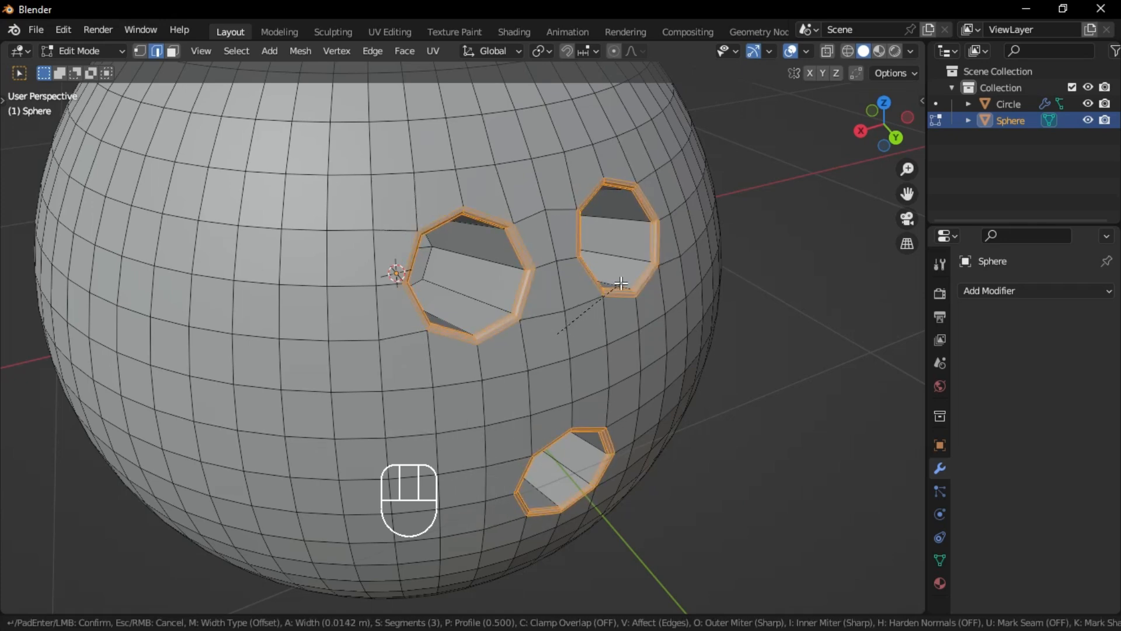
left_click(621, 283)
scroll(584, 263, "down", 3)
key("Tab")
Step: Add a Subdivision Surface modifier to the ball and set its viewport level to 2
scroll(562, 207, "down", 2)
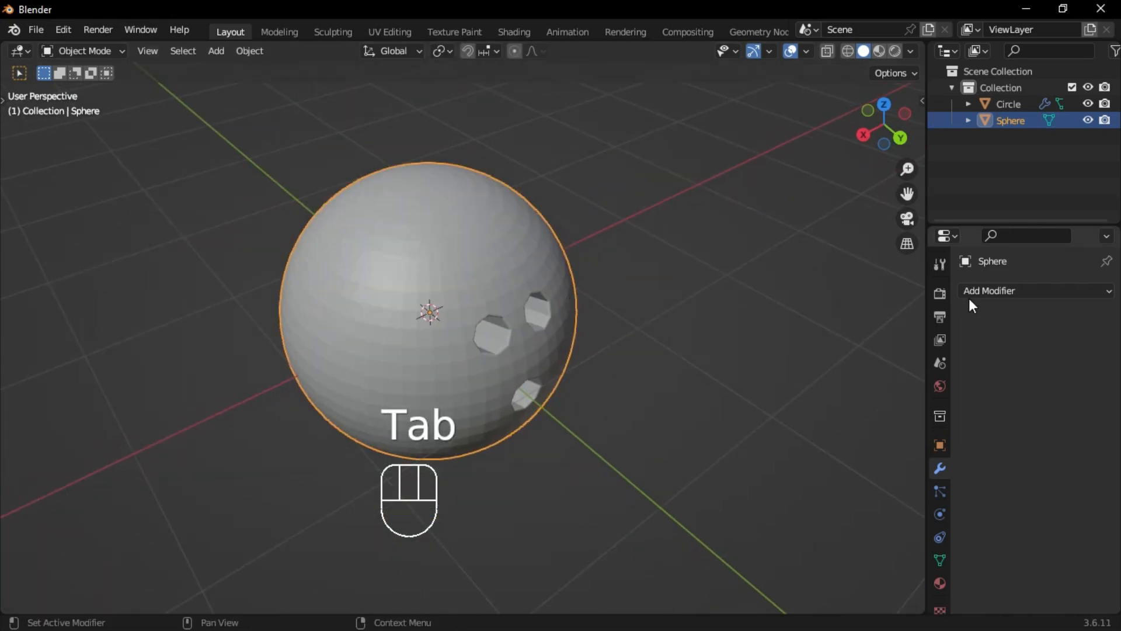
left_click(981, 291)
left_click(809, 590)
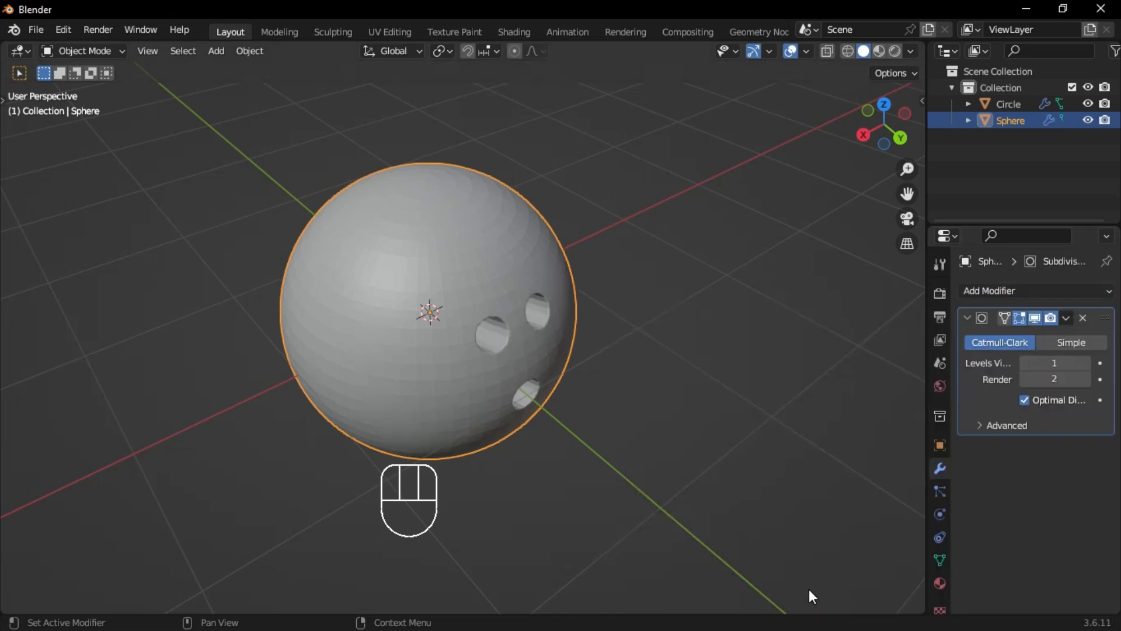
middle_click_drag(400, 308, 344, 283)
scroll(382, 298, "up", 1)
scroll(605, 333, "up", 2)
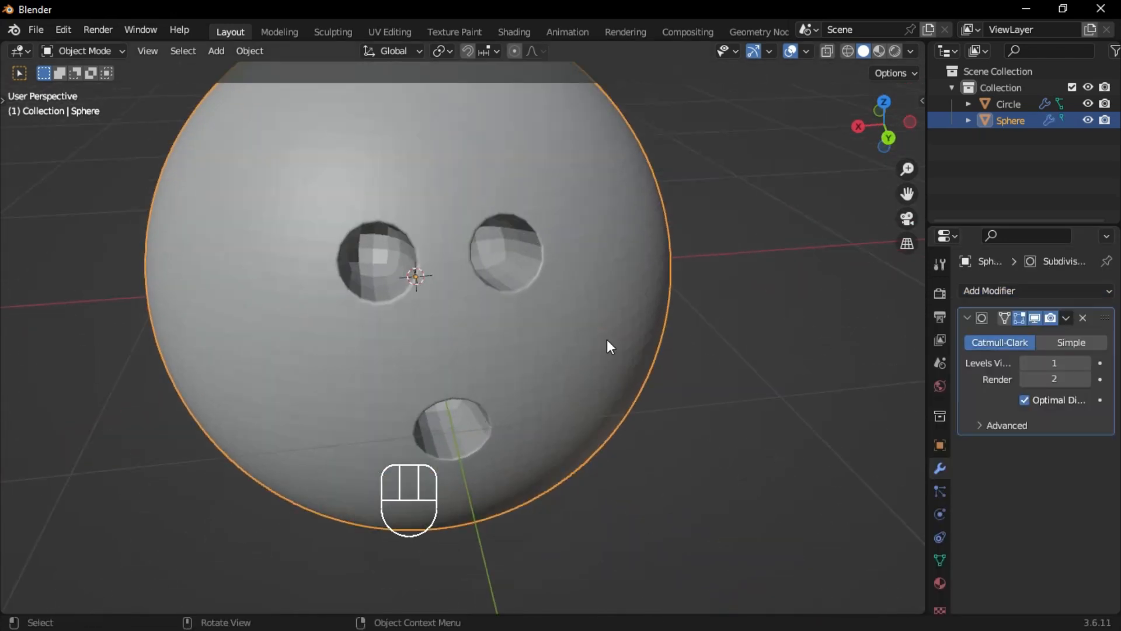
left_click(1083, 363)
Step: Apply smooth shading to the bowling ball
middle_click_drag(520, 243, 419, 195)
right_click(419, 195)
left_click(417, 194)
scroll(716, 243, "down", 3)
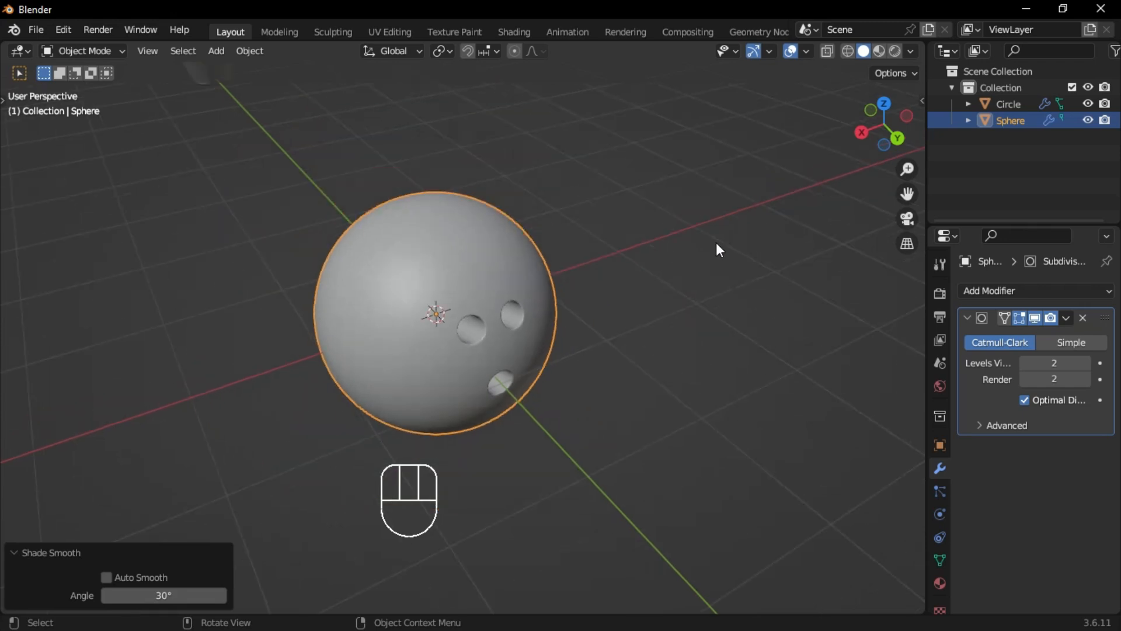
Step: Move the pin about 8.36 m along Y and then along X so it stands beside the ball
middle_click_drag(716, 243, 724, 209)
scroll(511, 233, "down", 6)
middle_click_drag(319, 266, 270, 252)
left_click(269, 227)
key("g")
key("y")
left_click(541, 441)
middle_click_drag(540, 442, 391, 339)
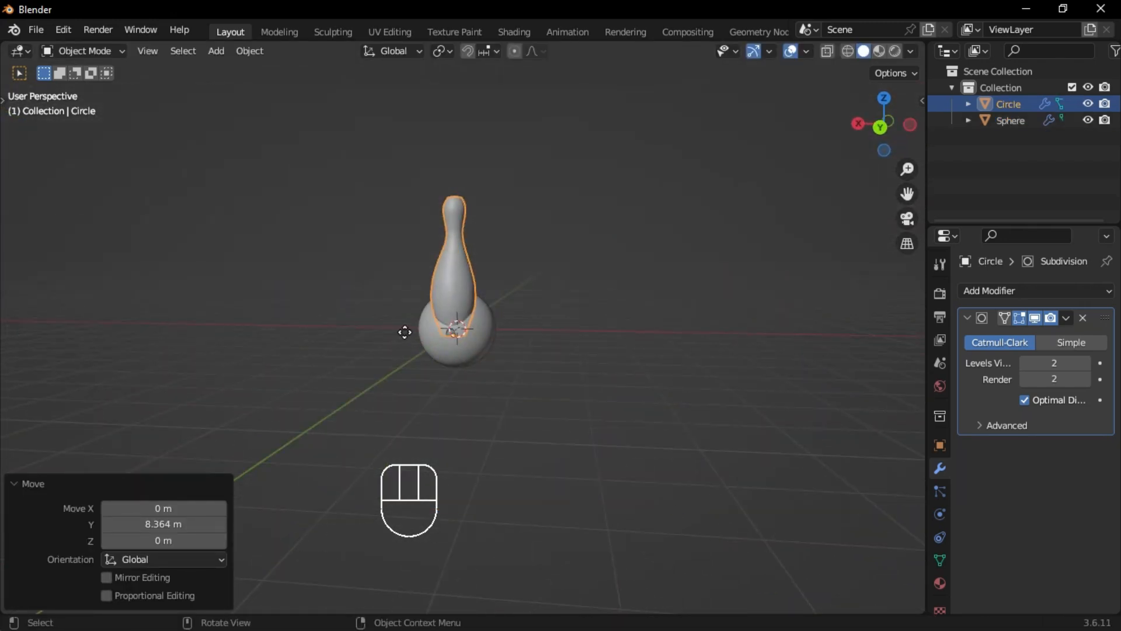
key("g")
key("x")
left_click(526, 327)
Step: Raise the ball along Z until its underside rests at ground level
left_click(458, 311)
middle_click_drag(458, 311, 257, 292, "alt")
key("g")
key("z")
left_click(460, 286, "ctrl")
left_click(572, 296)
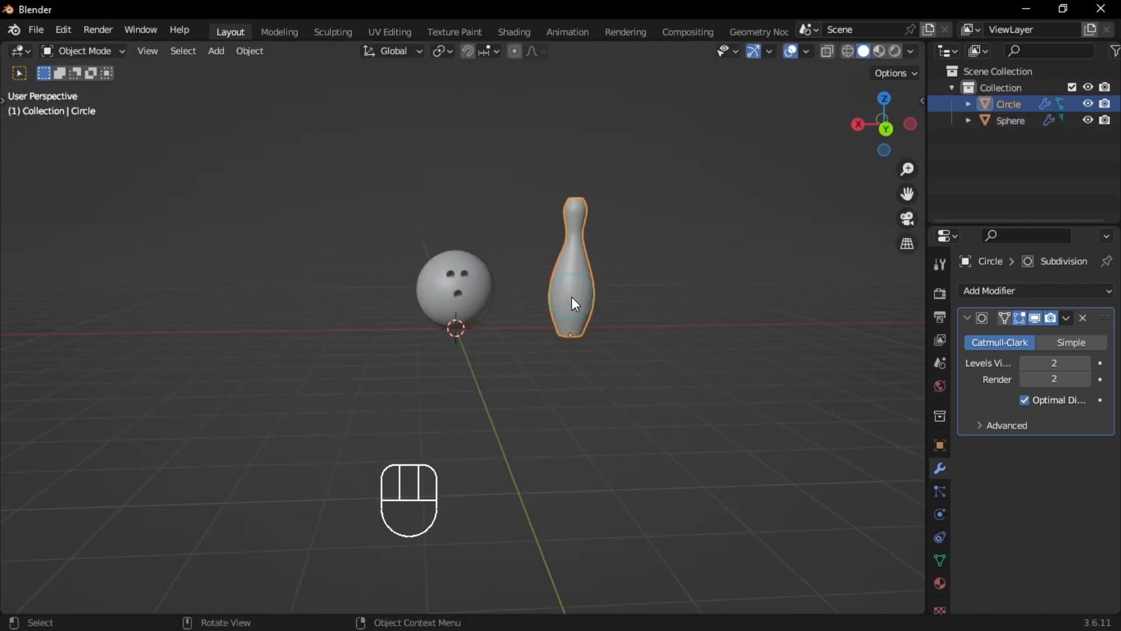
key("g")
key("ctrl+z")
Step: In the Shading workspace, create a new material for the ball and give it an orange base colour
left_click(503, 32)
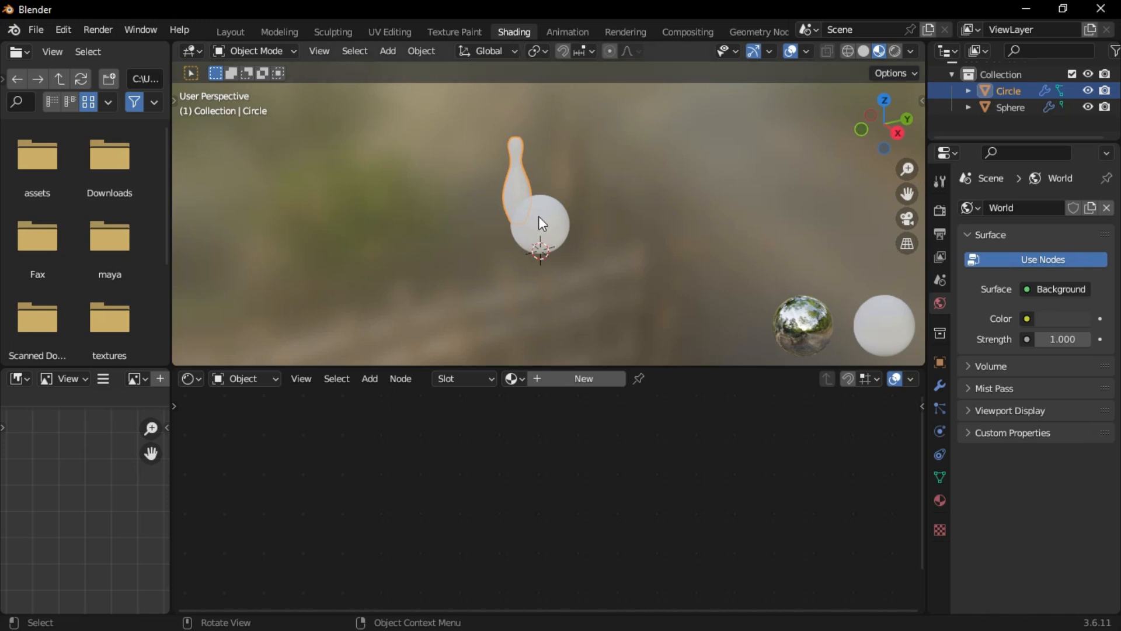
scroll(538, 220, "up", 4)
left_click(549, 256)
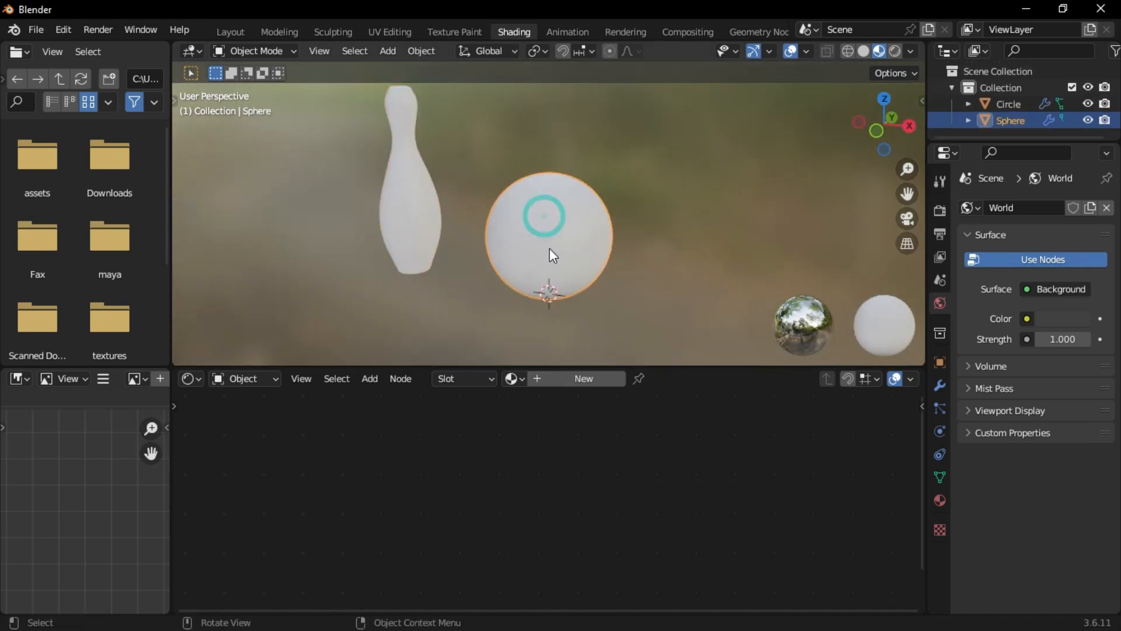
left_click(584, 379)
scroll(525, 455, "up", 3)
middle_click_drag(525, 455, 575, 524)
left_click(575, 523)
left_click(593, 390)
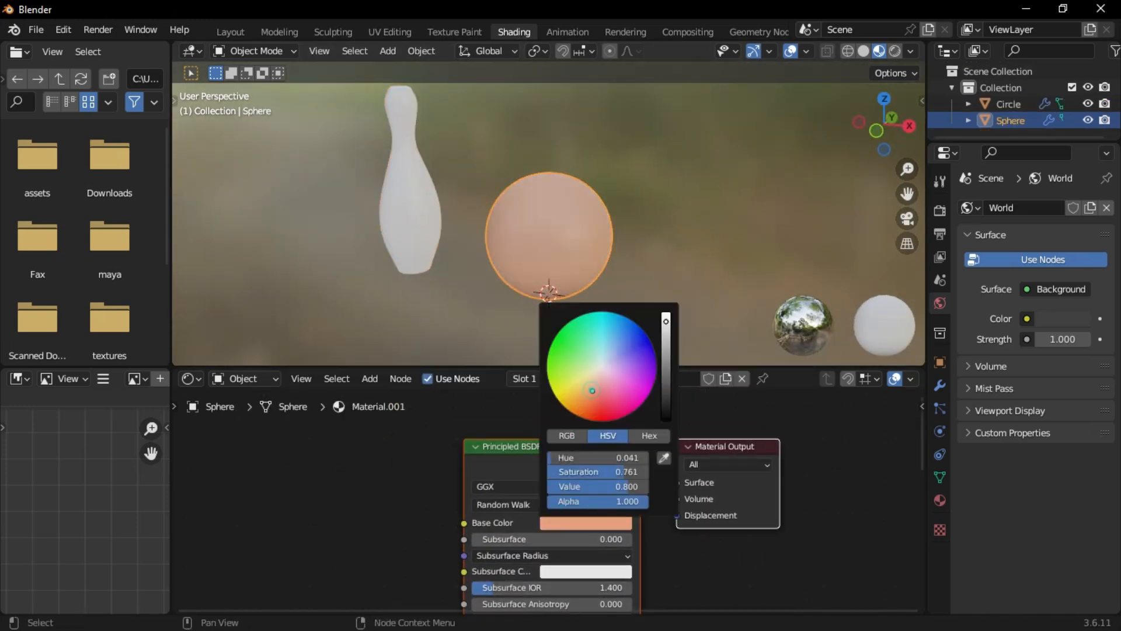
mouse_move(592, 390)
left_mouse_down()
mouse_move(570, 402)
mouse_move(588, 409)
left_mouse_up()
Step: Set the roughness of the ball's material to 0.3
middle_click_drag(432, 503, 426, 401)
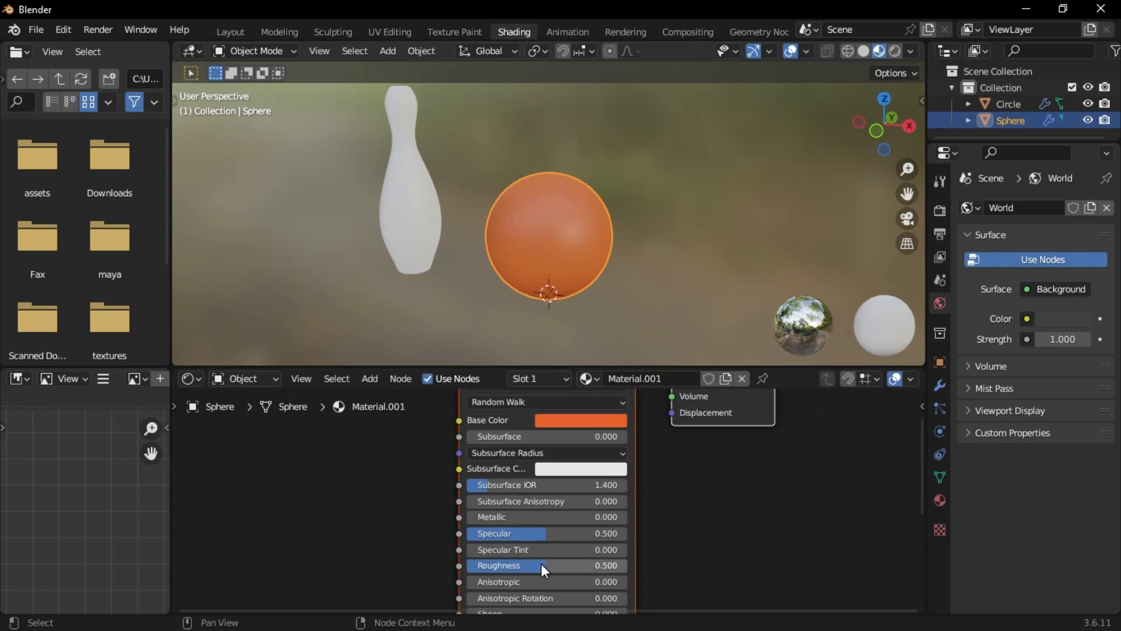
scroll(538, 558, "up", 1)
left_click_drag(540, 565, 493, 565)
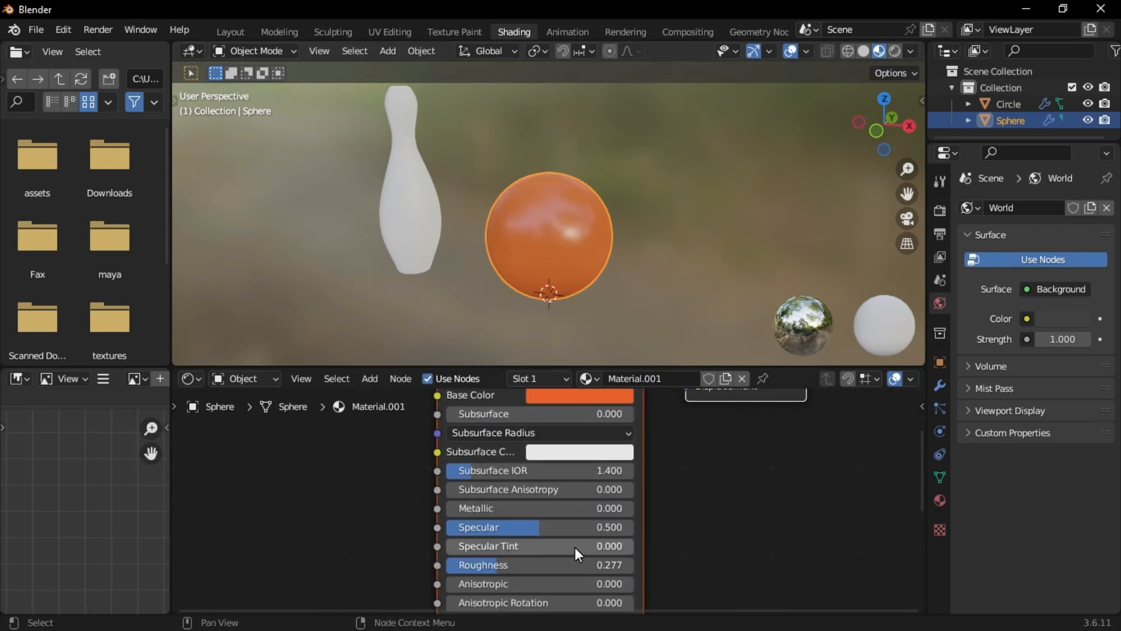
left_click(550, 560)
type("0.3")
key("Return")
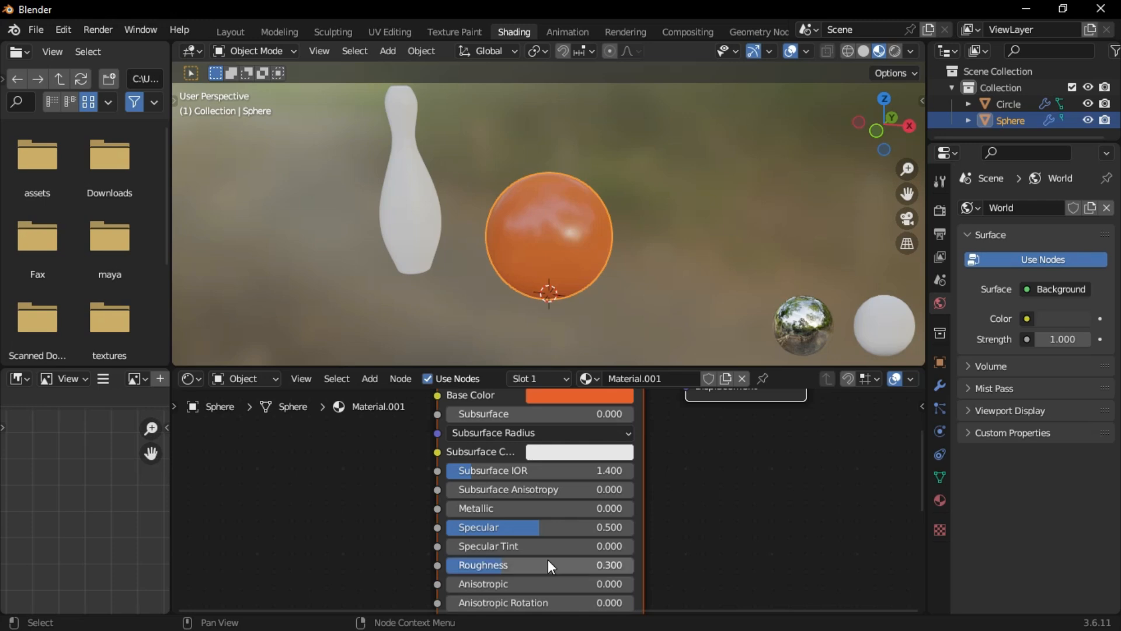
Step: Create a new material for the pin and set its roughness to 0.3
middle_click_drag(504, 177, 454, 202)
scroll(453, 203, "up", 1)
left_click(463, 196)
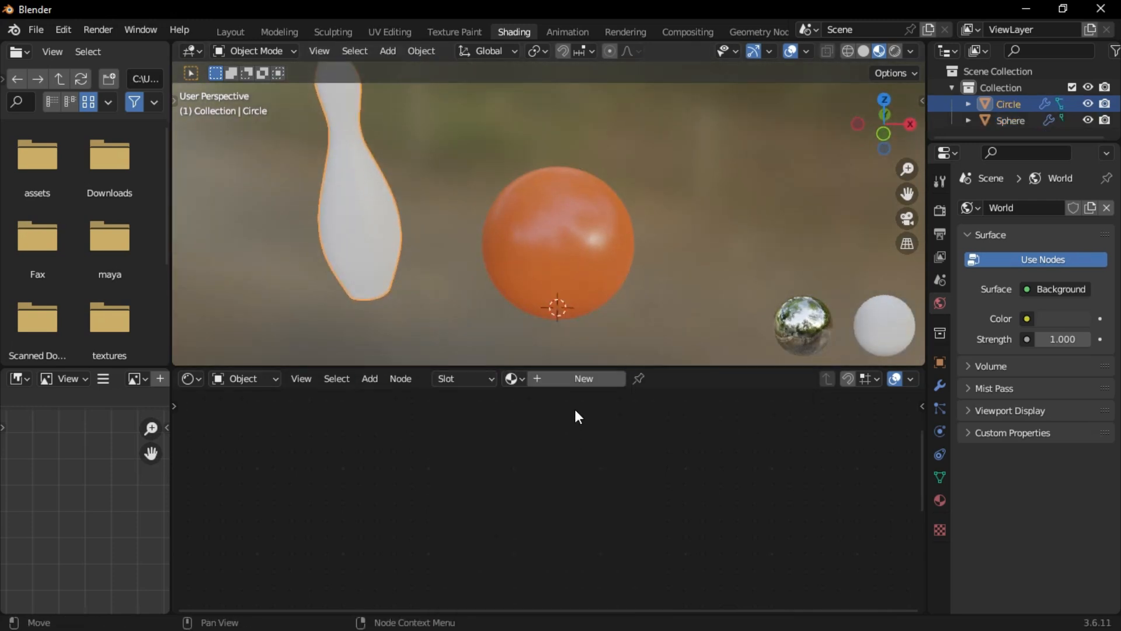
left_click(578, 379)
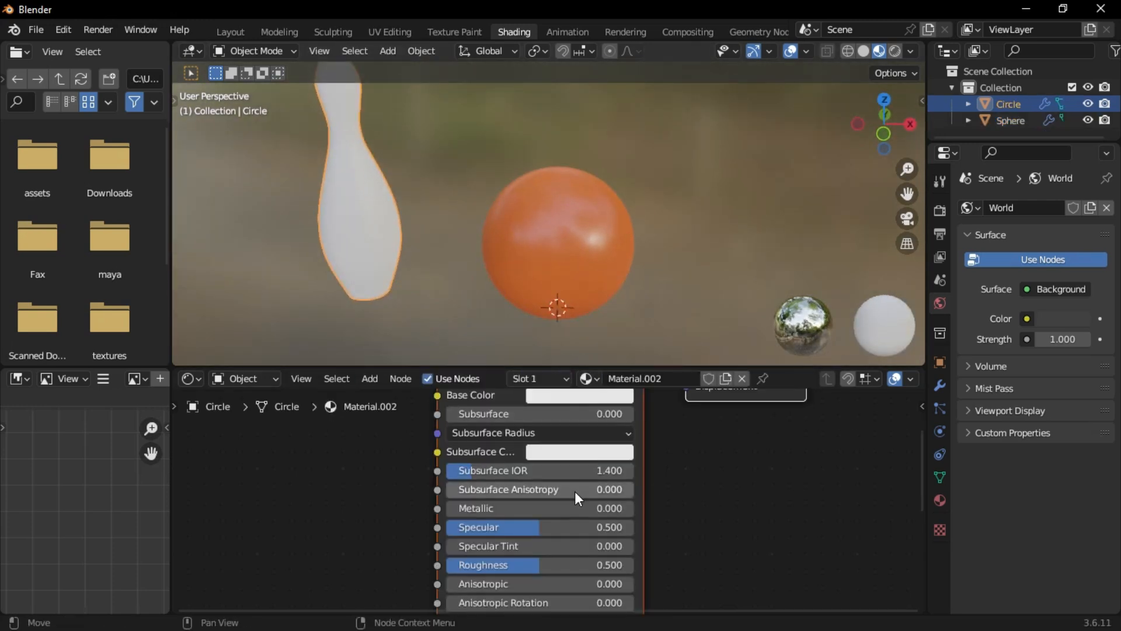
left_click(542, 563)
type("0")
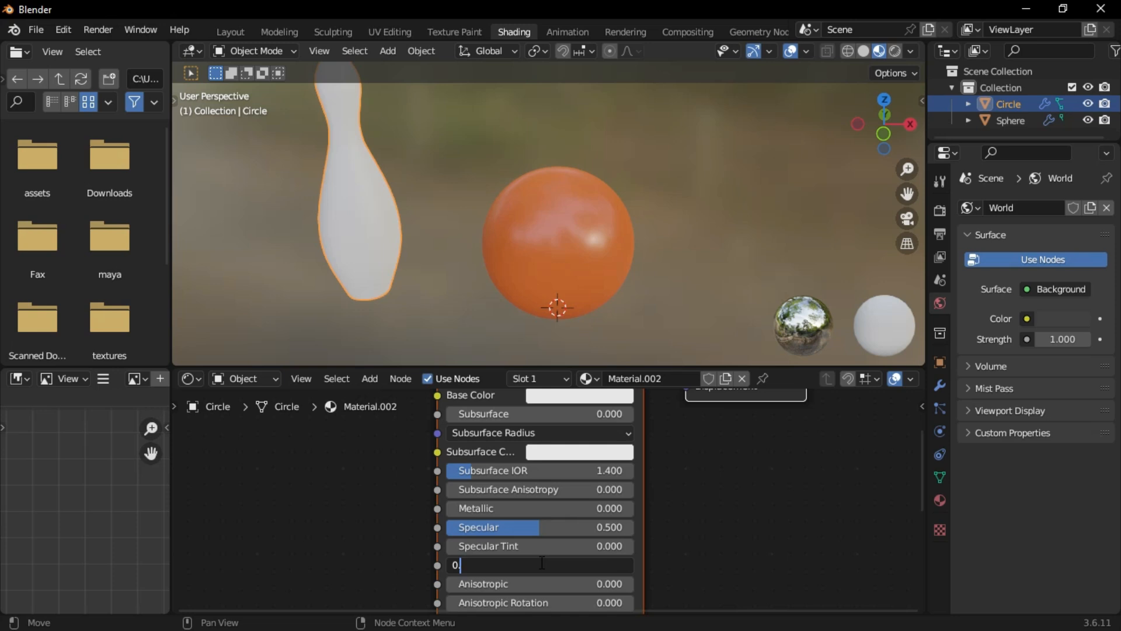
type(".3")
key("Return")
Step: Enter Edit Mode on the pin and turn off its Subdivision modifier's viewport display
middle_click_drag(324, 185, 514, 223)
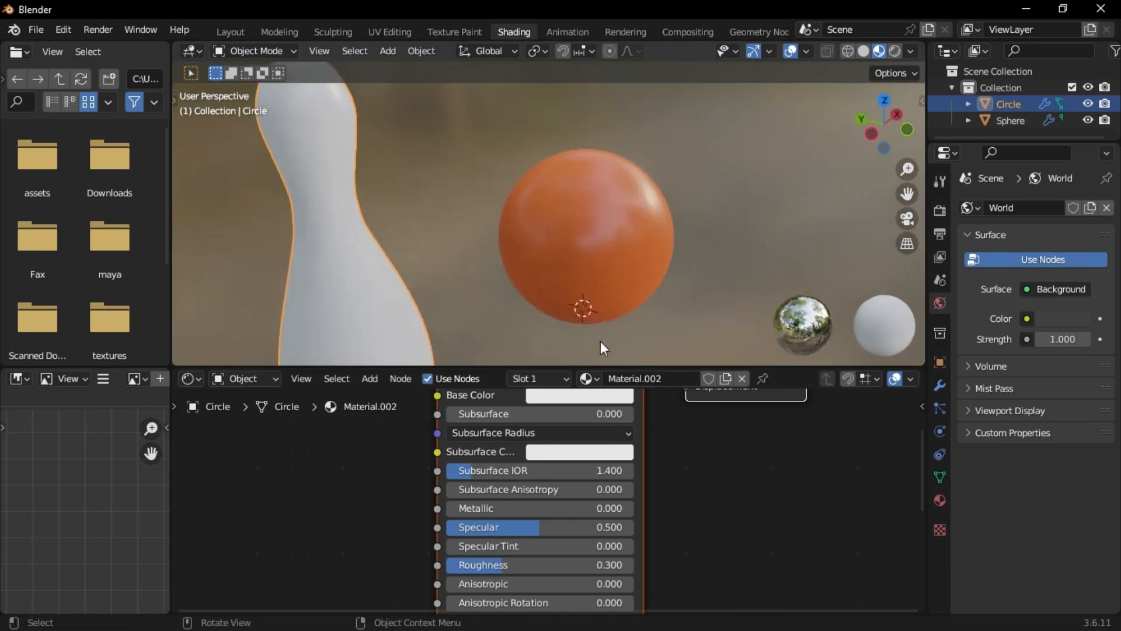
middle_click_drag(267, 263, 356, 225, "shift")
middle_click_drag(356, 224, 439, 208)
key("Tab")
left_click(490, 193)
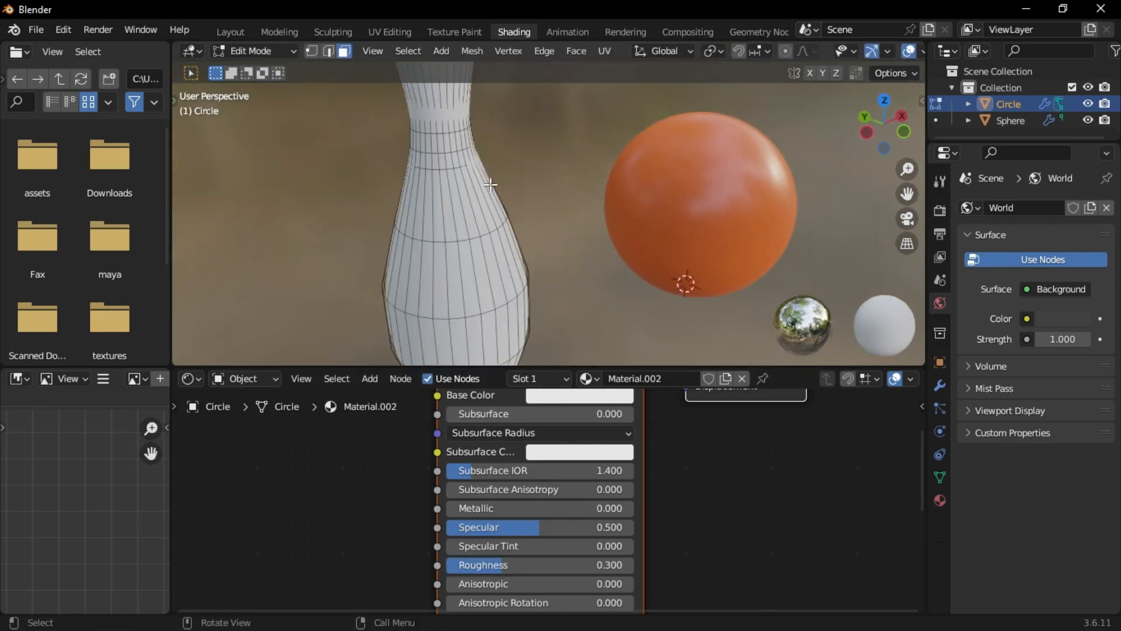
mouse_move(449, 157)
middle_mouse_down("shift")
mouse_move(449, 178)
mouse_move(438, 155)
middle_mouse_up("shift")
middle_click_drag(438, 156, 459, 222, "shift")
scroll(439, 204, "up", 1)
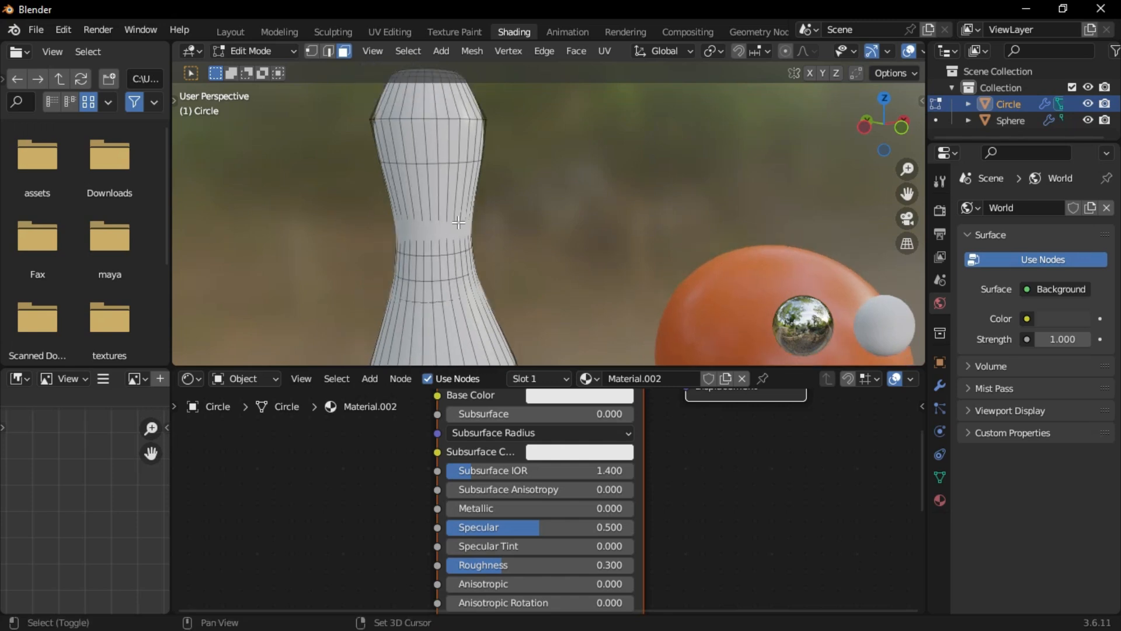
left_click(939, 388)
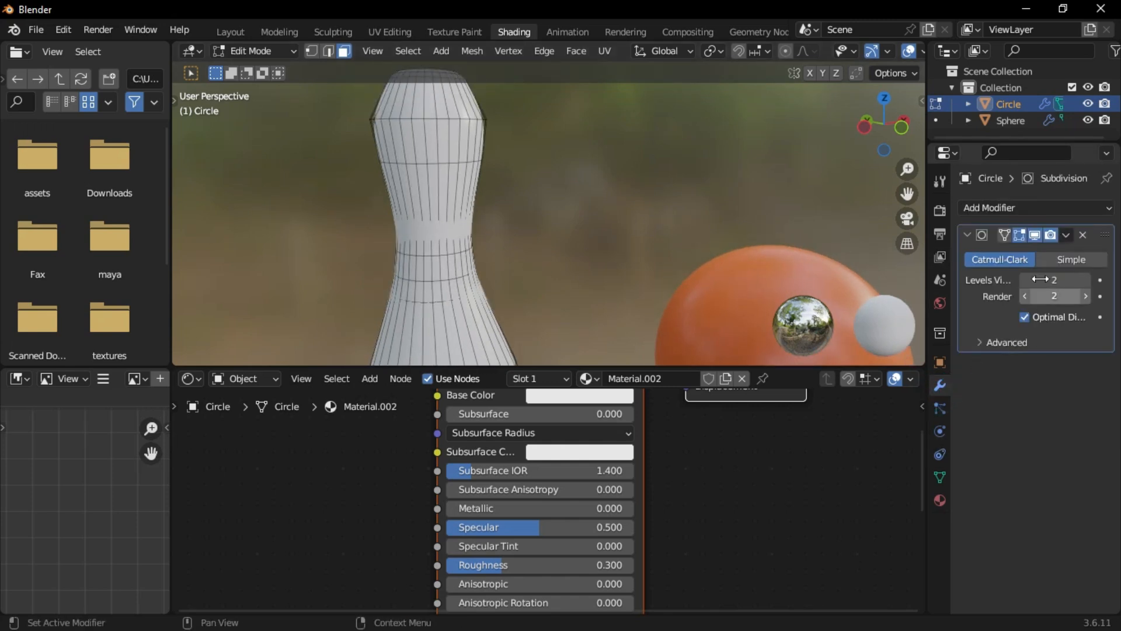
left_click(1036, 235)
Step: Select two horizontal face loops around the pin's neck, leaving one loop between them unselected
scroll(412, 245, "up", 2)
scroll(427, 241, "up", 1)
middle_click_drag(412, 245, 442, 168, "shift")
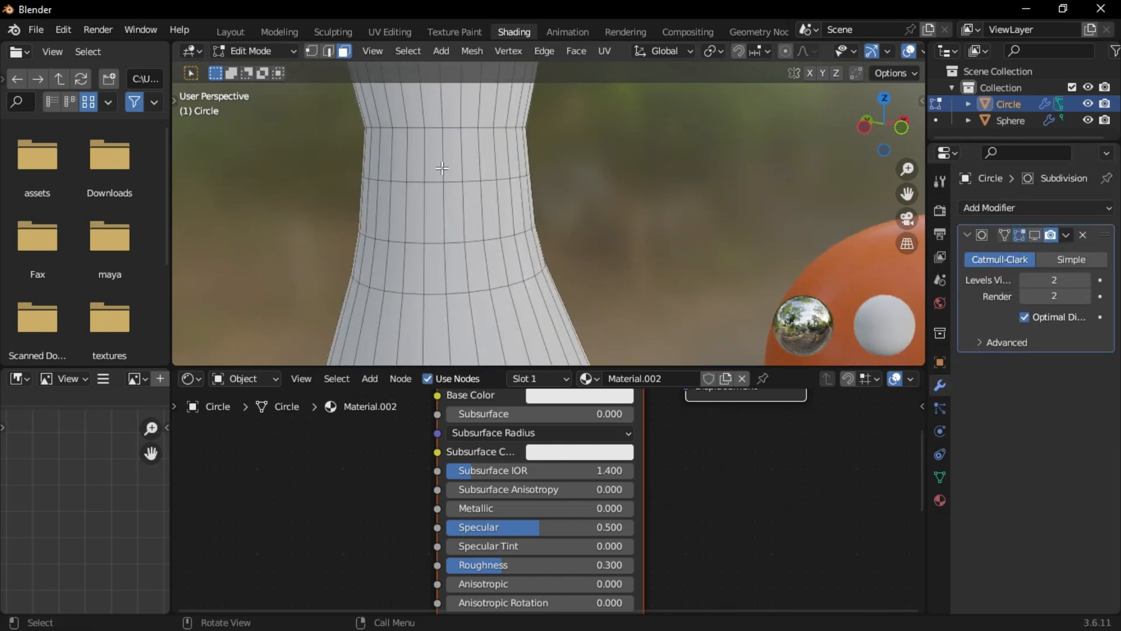
left_click(434, 268, "alt+shift")
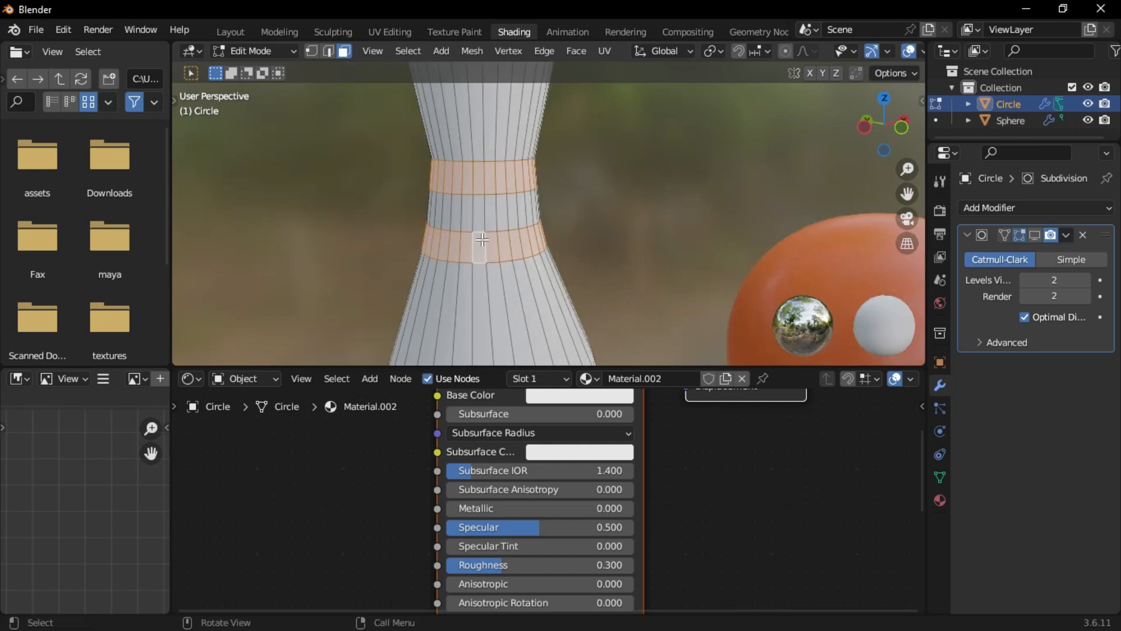
Step: Add a second material slot to the pin and assign it to the two selected face loops
scroll(434, 267, "down", 2)
scroll(510, 396, "down", 1)
left_click(565, 385)
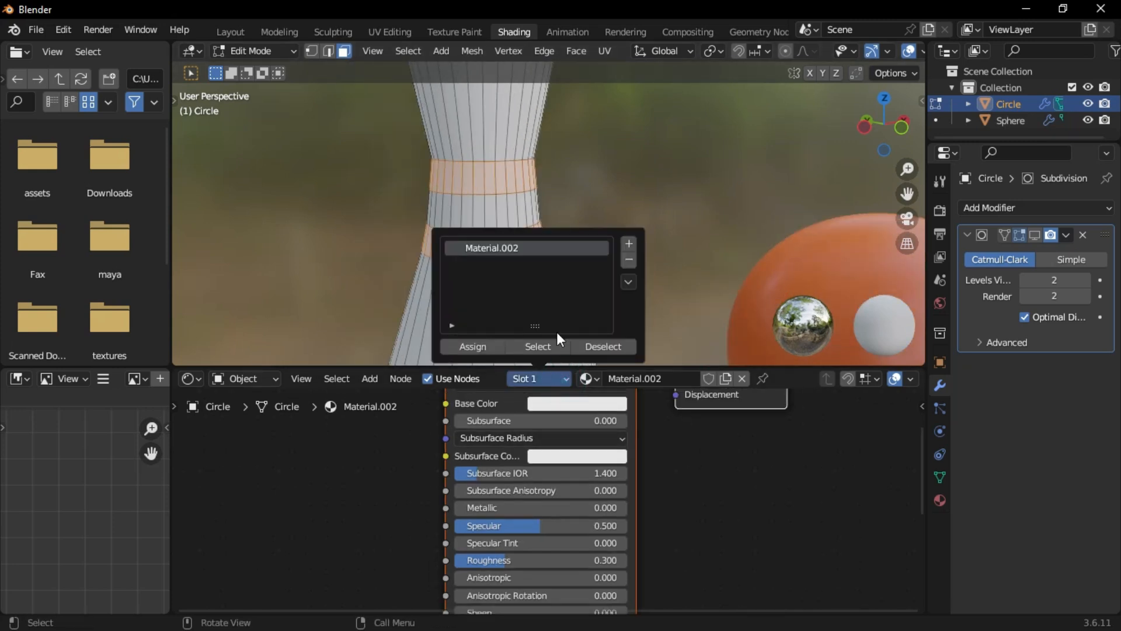
left_click(631, 242)
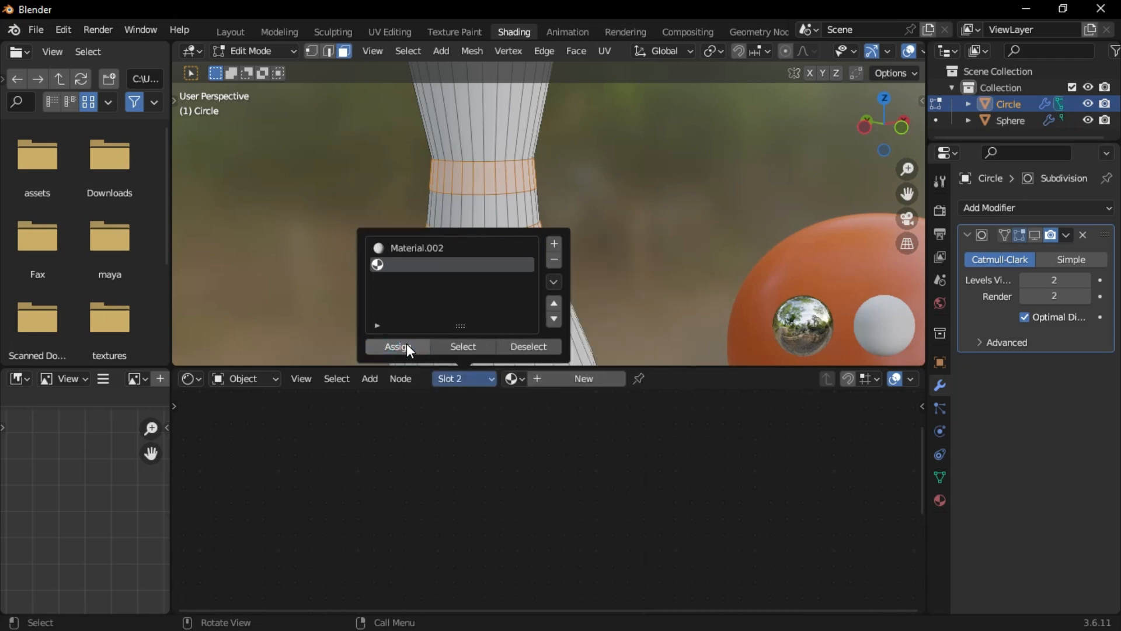
left_click(405, 343)
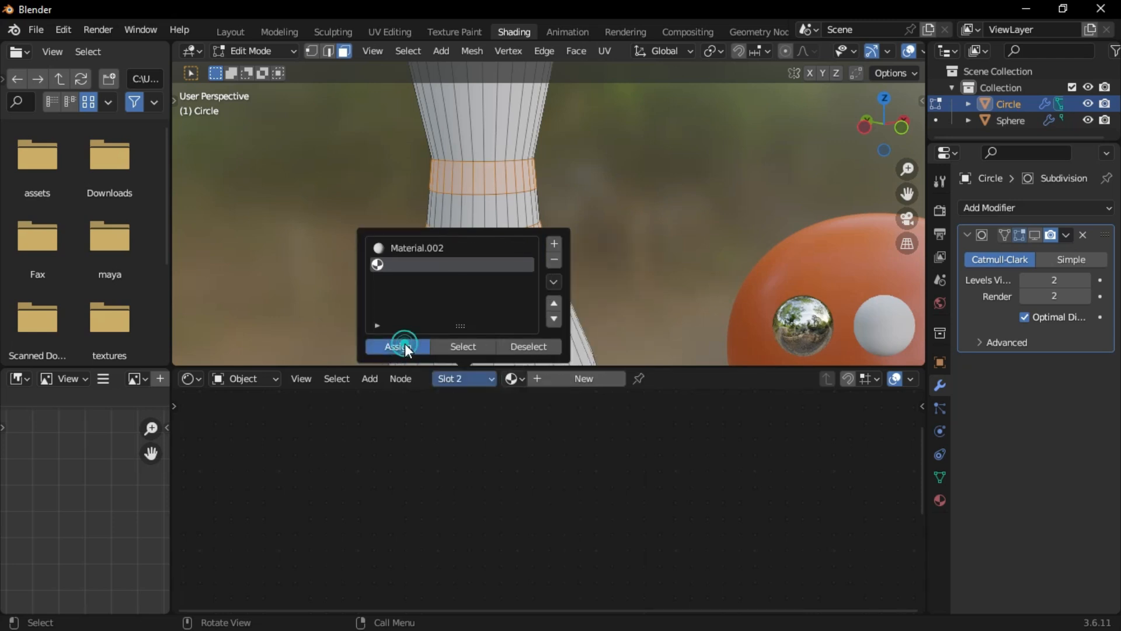
Step: Create a new material in the second slot and give it a fully saturated red base colour
left_click(599, 377)
left_click(569, 402)
left_click_drag(587, 264, 600, 292)
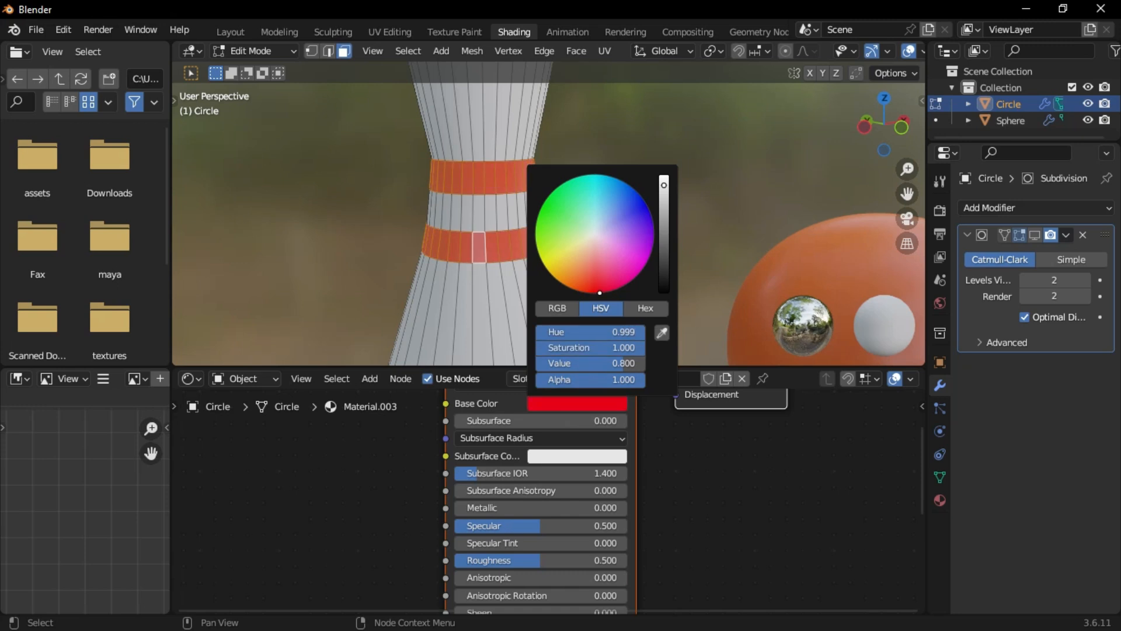
Step: Return the pin to Object Mode and turn its Subdivision modifier's viewport display back on
left_click(303, 243)
scroll(569, 235, "down", 9)
key("Tab")
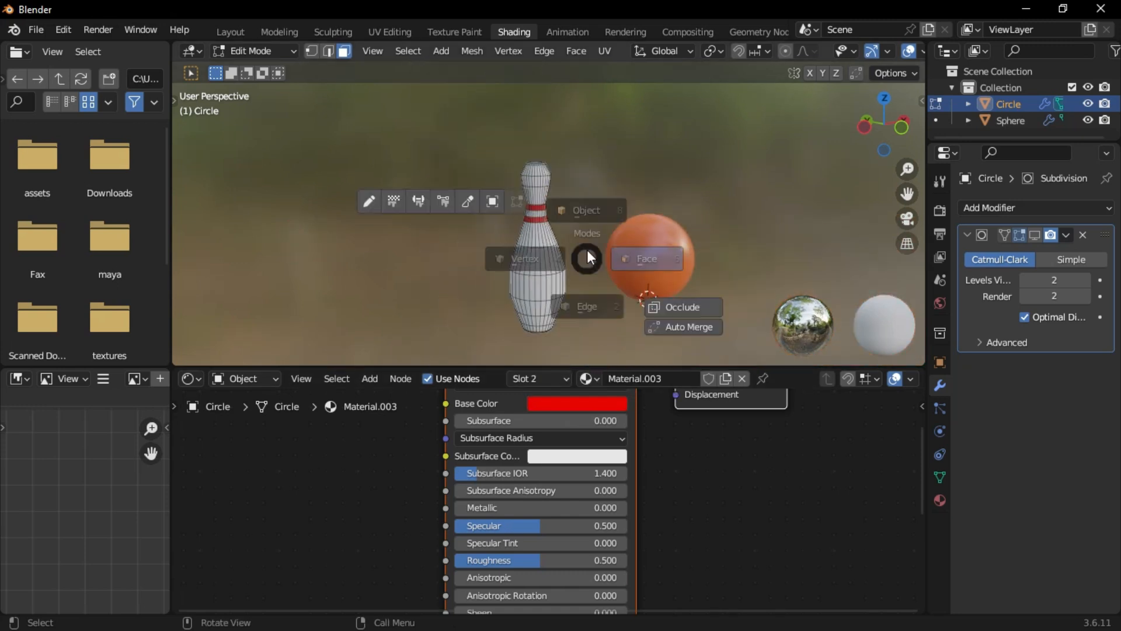
left_click(589, 211)
middle_click_drag(541, 230, 461, 223)
left_click(570, 197)
left_click(1036, 235)
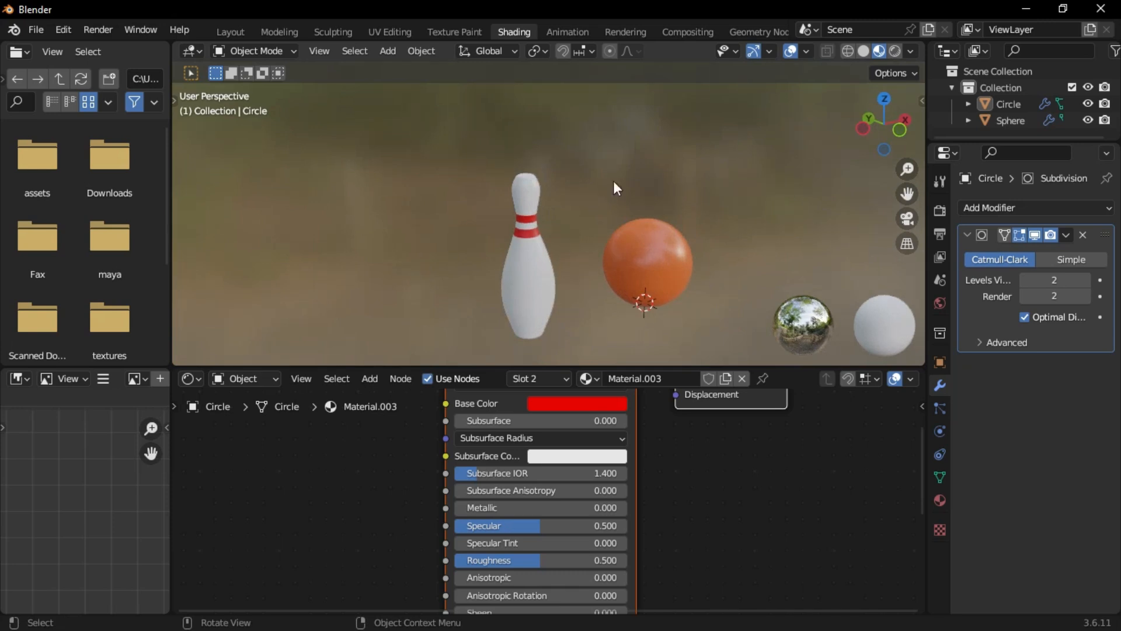
Step: Switch to the Layout workspace and move the ball and pin together about 17.4 m in the negative X direction
key("ctrl+Tab")
left_click(643, 176)
key("Tab")
left_click(643, 157)
left_click(223, 32)
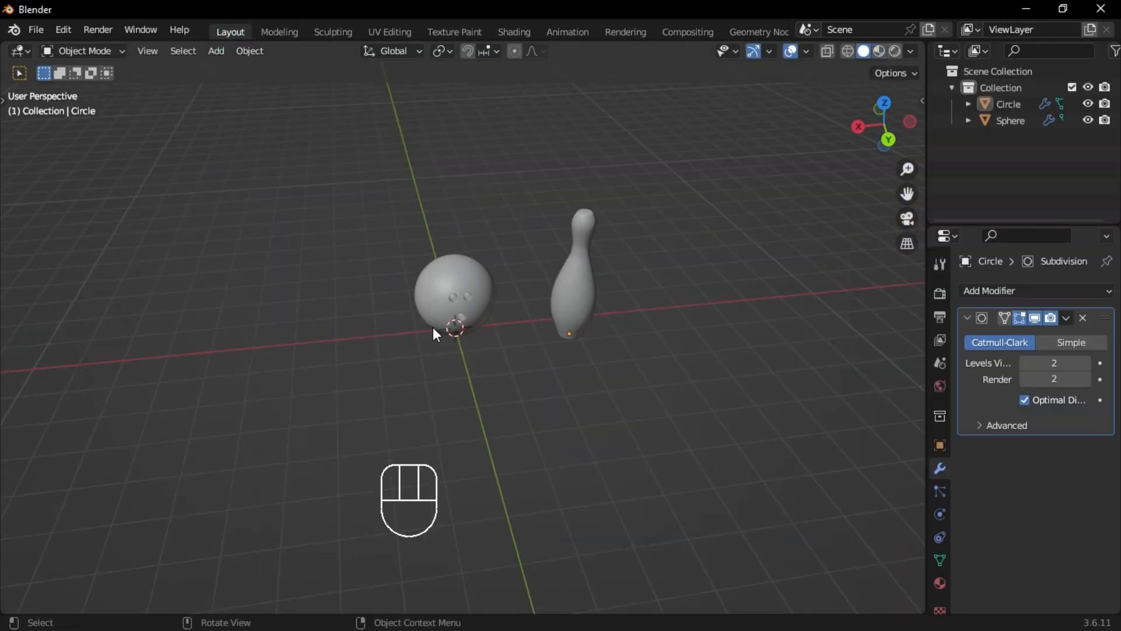
mouse_move(412, 229)
left_mouse_down()
mouse_move(549, 365)
mouse_move(657, 399)
left_mouse_up()
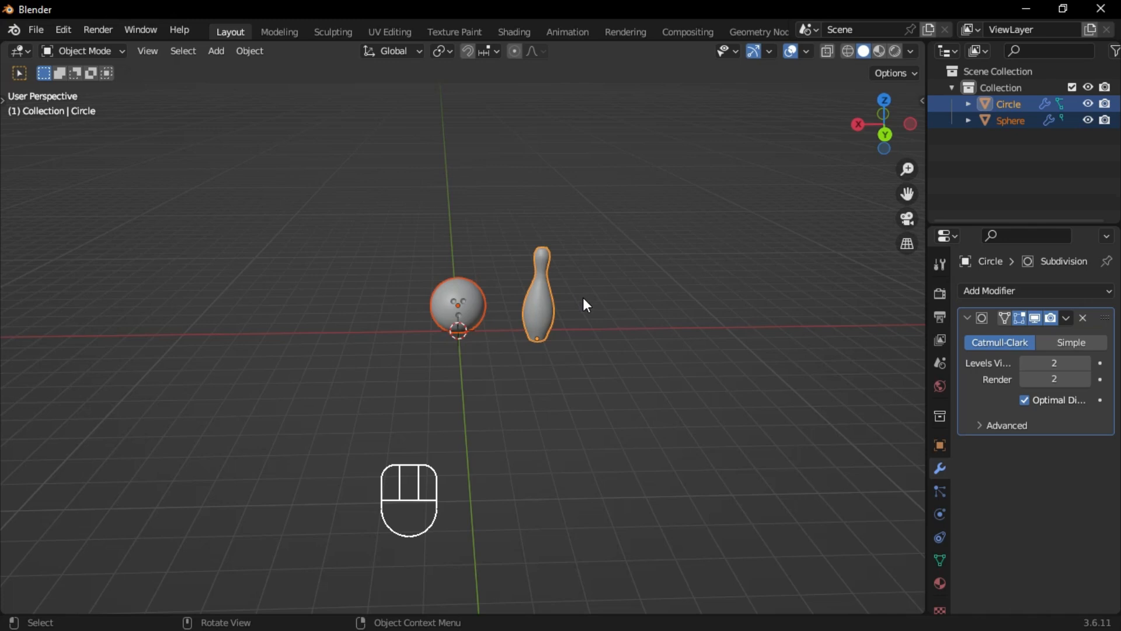
middle_click_drag(586, 302, 540, 309)
key("g")
key("x")
left_click(782, 286)
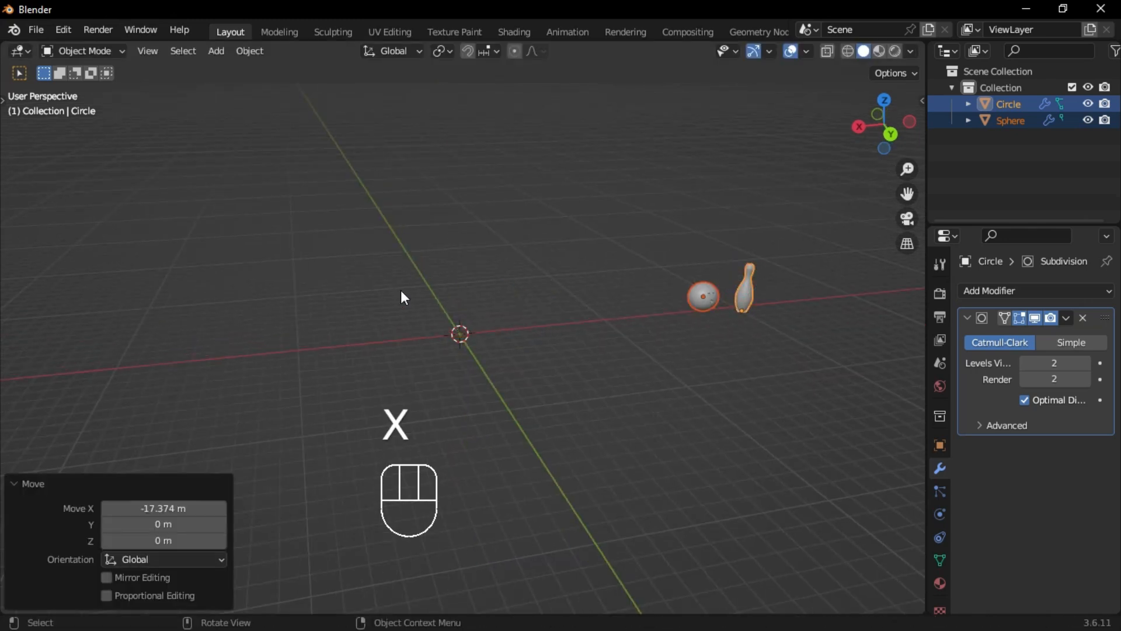
Step: Add a cube at the world origin and scale it uniformly by about 2.84
key("shift+a")
mouse_move(401, 290)
left_click(510, 329)
middle_click_drag(510, 328, 556, 329)
key("s")
left_click(533, 348)
scroll(533, 348, "down", 2)
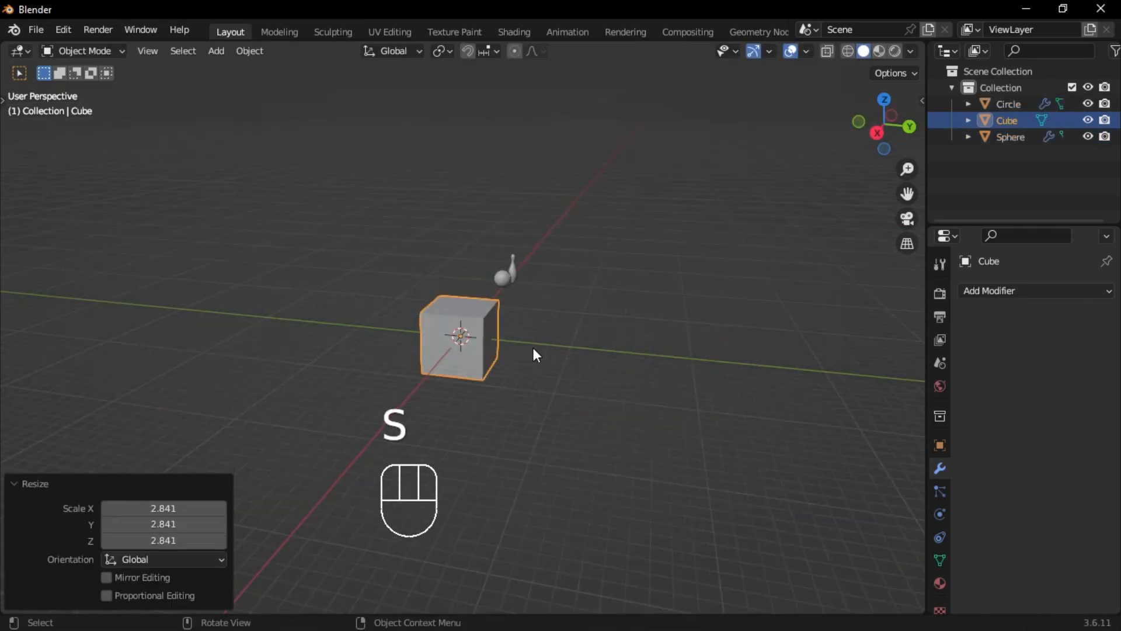
key("s")
key("t")
left_click(636, 356)
key("ctrl+z")
Step: Stretch the cube along the Y axis into a long block for the bowling lane
key("s")
key("y")
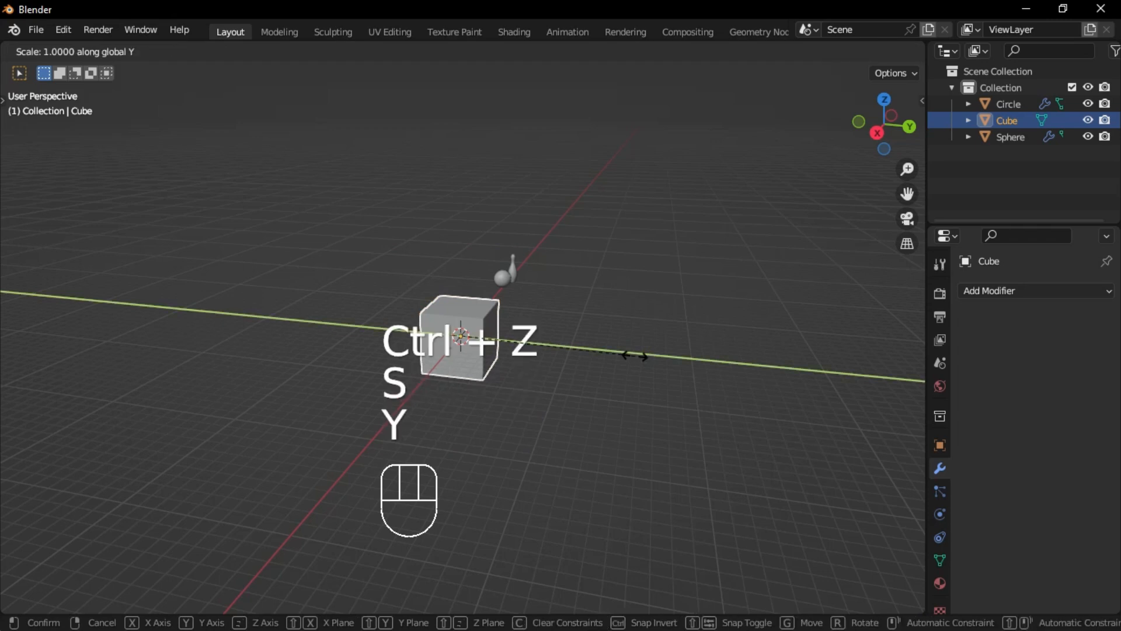
left_click(493, 521)
middle_click_drag(493, 520, 341, 371)
Step: Delete the block's top face and both end faces to leave an open channel
key("Tab")
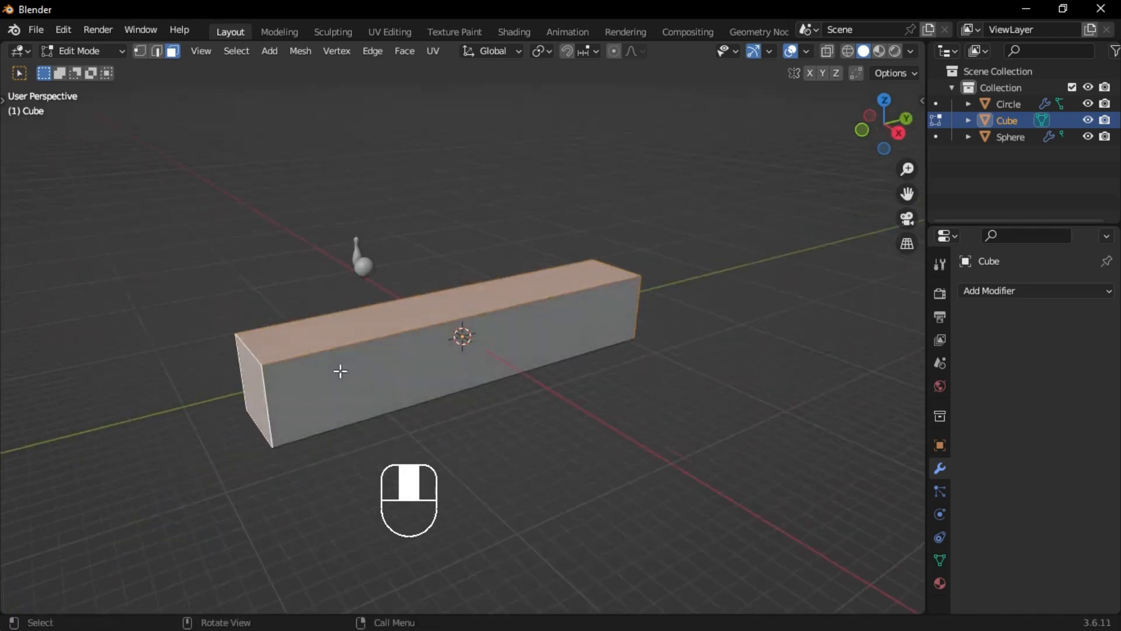
key("x")
left_click(326, 295)
middle_click_drag(326, 298, 498, 232)
Step: Select the upper edges of the channel's two side walls and lower them about 3.85 m along Z
key("Tab")
left_click(413, 350)
left_click(423, 310)
left_click(467, 267, "shift")
key("g")
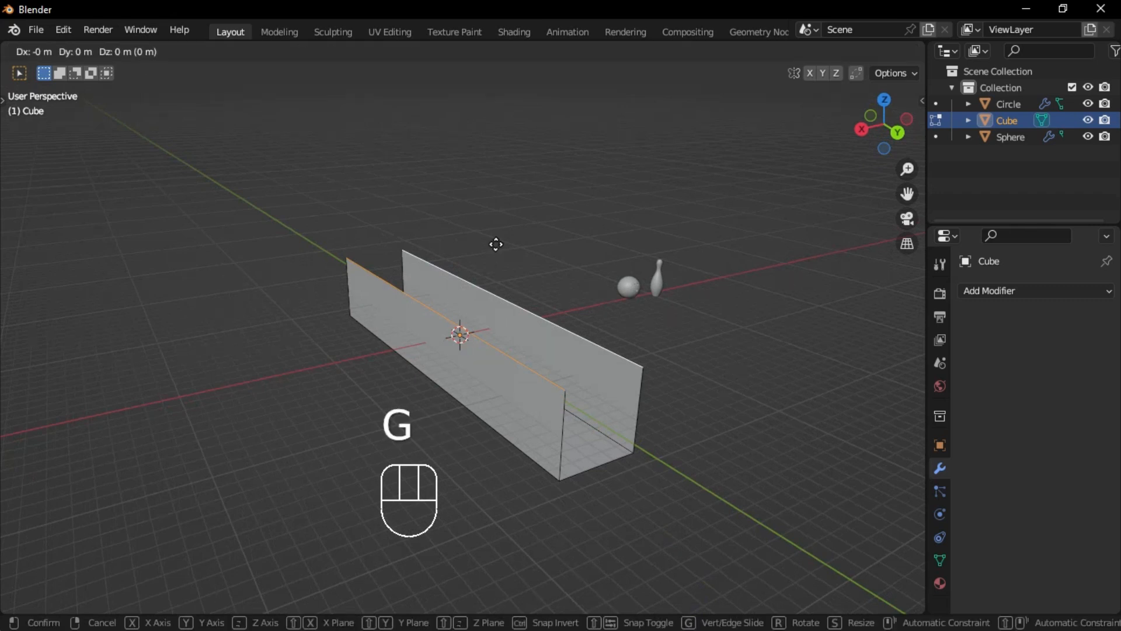
key("z")
left_click(496, 293)
middle_click_drag(496, 293, 432, 303)
Step: Select the whole channel mesh and add a Solidify modifier with -0.22 m thickness and Even Thickness enabled
key("Tab")
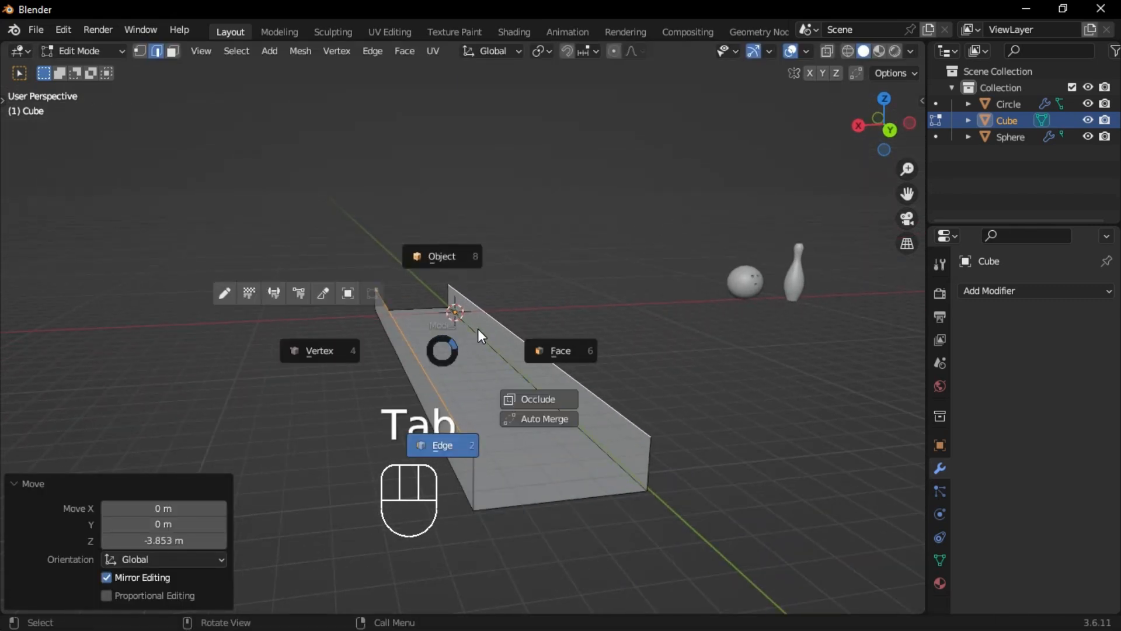
key("a")
middle_click_drag(478, 328, 499, 326)
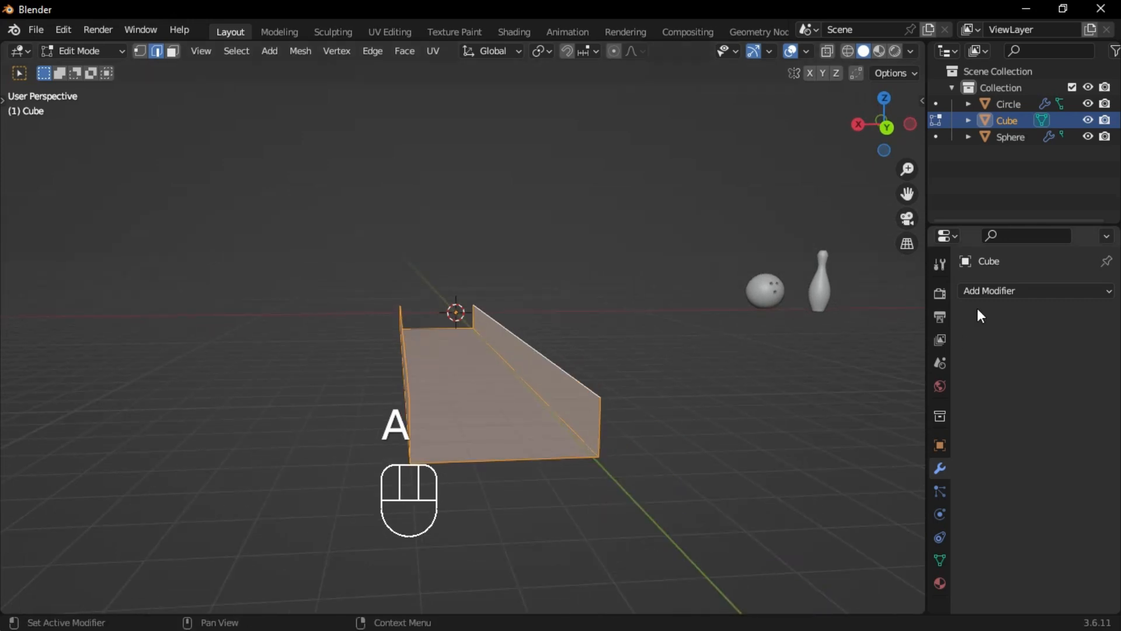
left_click(980, 291)
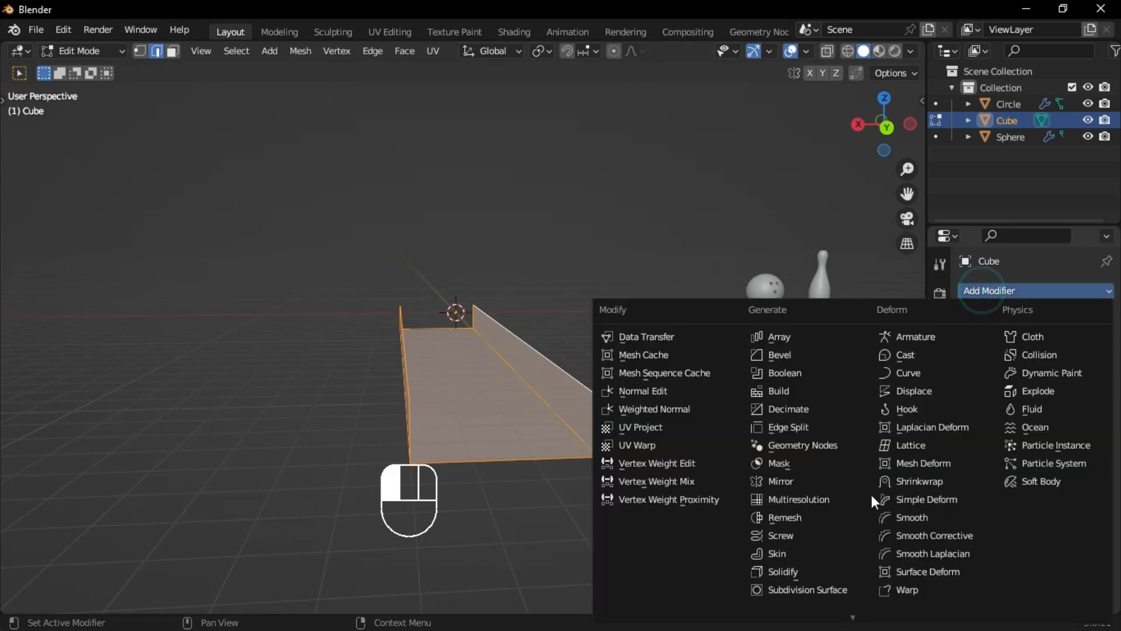
left_click(787, 572)
middle_click_drag(587, 419, 608, 420)
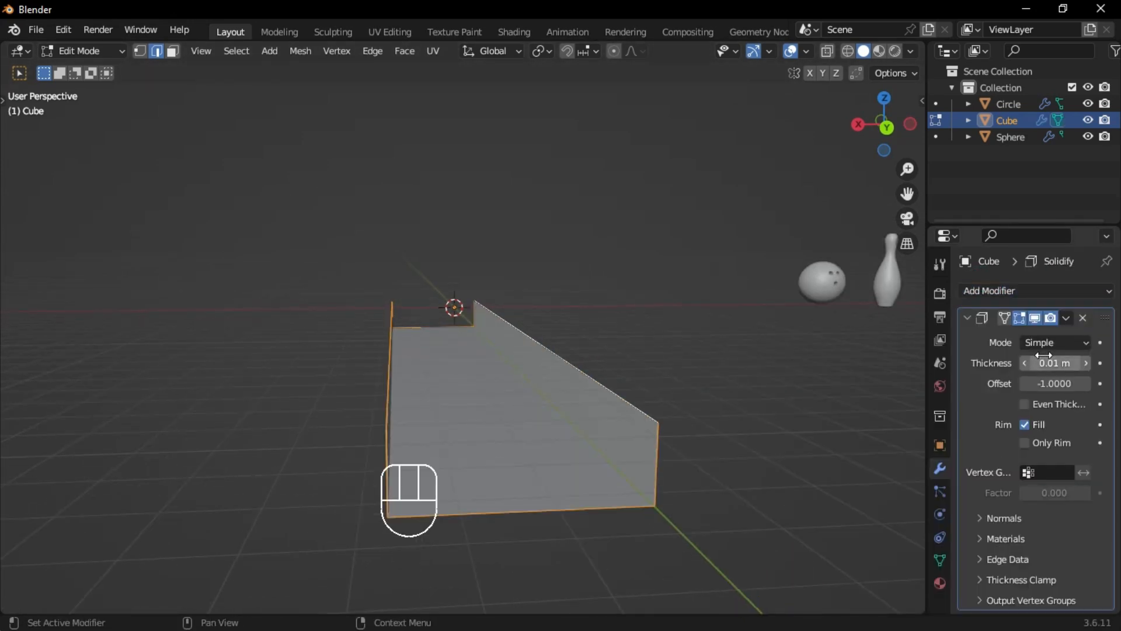
left_click_drag(1043, 355, 1019, 355)
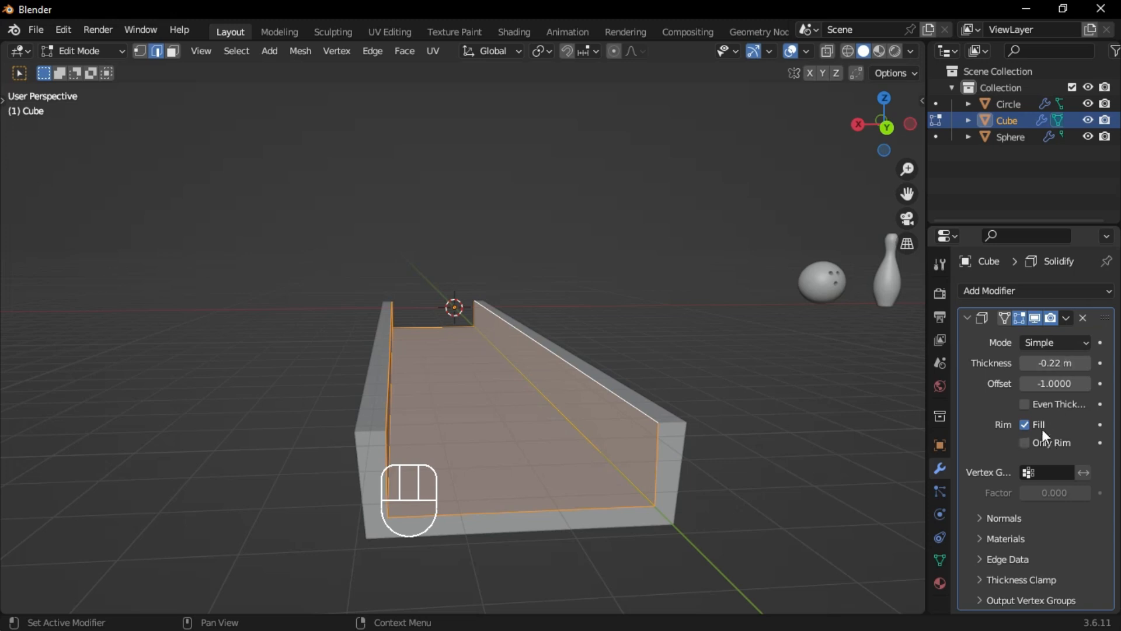
left_click(1025, 404)
middle_click_drag(384, 400, 598, 450)
Step: Return the lane to Object Mode, raise it about 4.03 m along Z and lower it by 1 m
key("Tab")
key("g")
key("z")
left_click(576, 359)
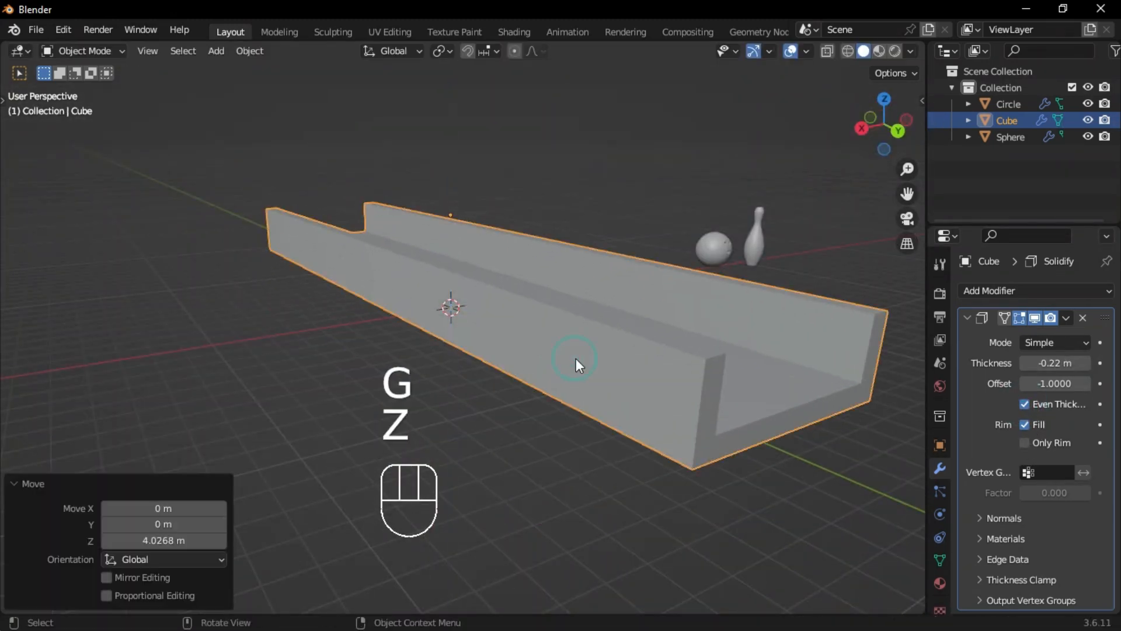
middle_click_drag(576, 359, 397, 187)
key("g")
key("z")
left_click(554, 360)
Step: Set the lane's origin to its centre of mass (surface)
left_click(244, 51)
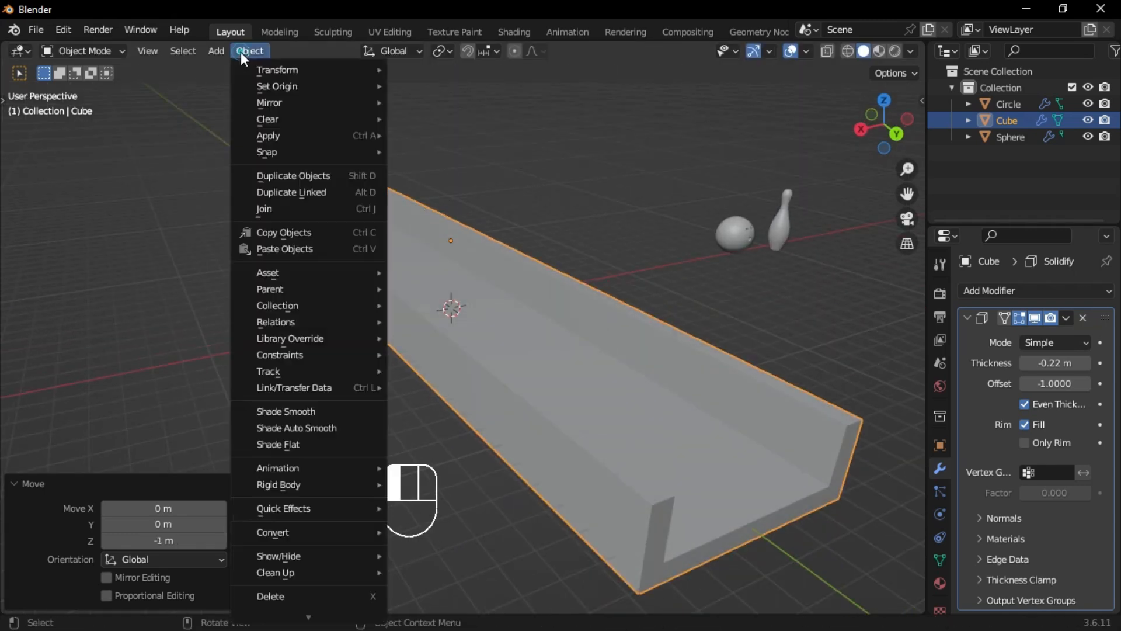
mouse_move(346, 85)
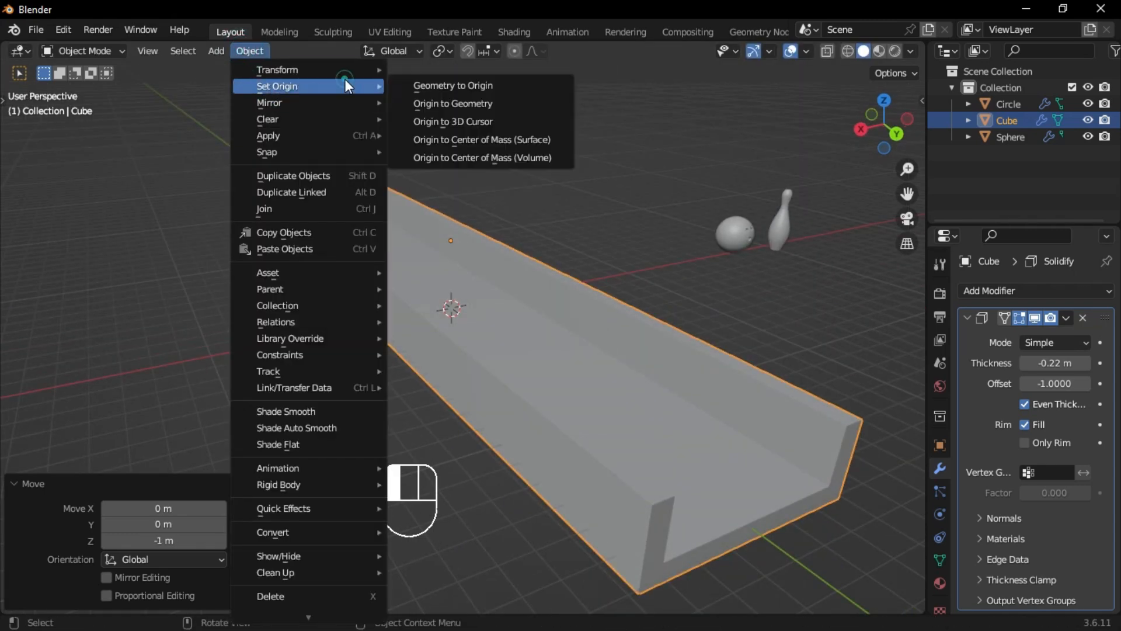
left_click(489, 142)
scroll(507, 195, "up", 2)
middle_click_drag(507, 195, 506, 215)
scroll(505, 228, "down", 6)
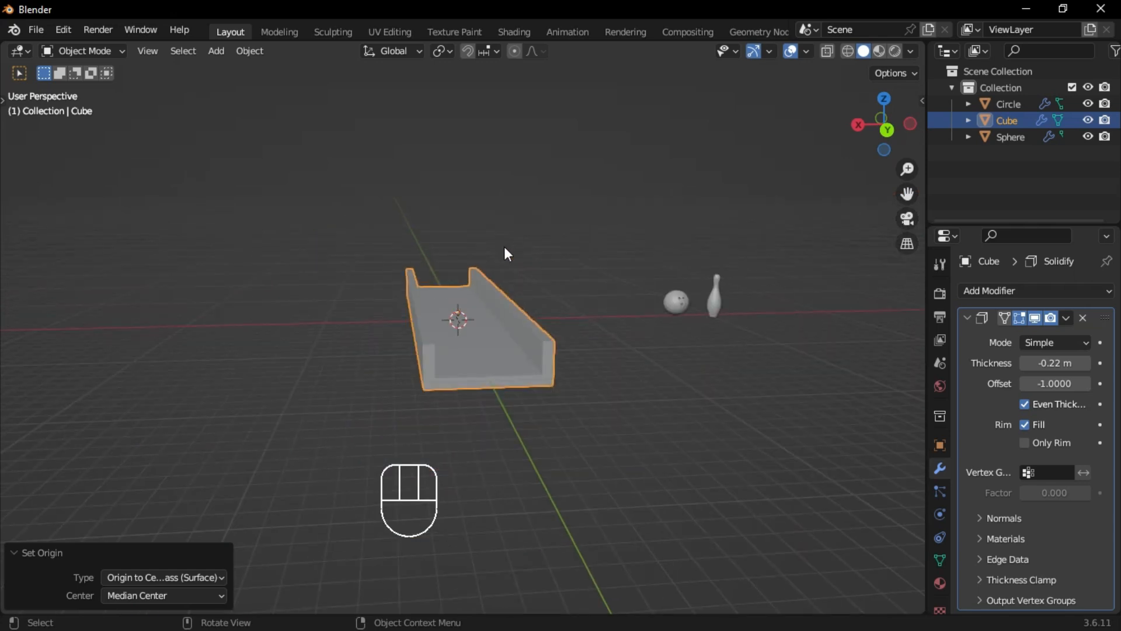
middle_click_drag(457, 304, 464, 331)
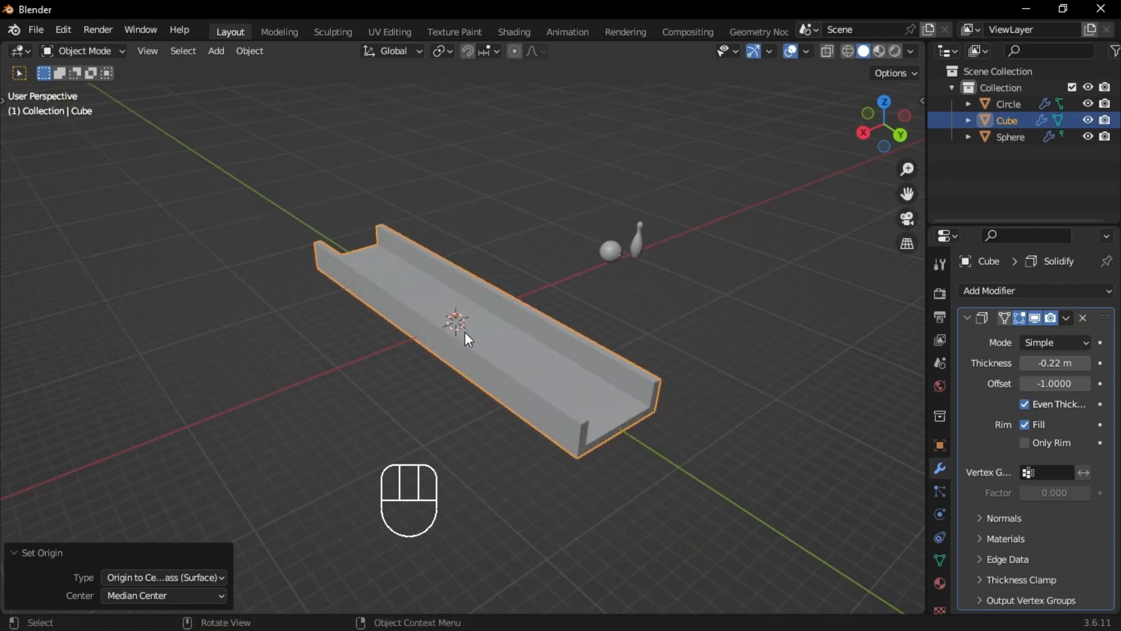
Step: Enlarge the lane uniformly and reduce its height by scaling along Z
key("s")
left_click(679, 334)
middle_click_drag(679, 334, 575, 335)
middle_click_drag(516, 306, 604, 303)
key("s")
key("z")
left_click(523, 306)
middle_click_drag(378, 303, 504, 347)
Step: From the top view, move the pin onto one end of the lane, about 21.7 m in X and -25.1 m in Y
left_click(578, 260)
middle_click_drag(621, 343, 572, 350, "shift")
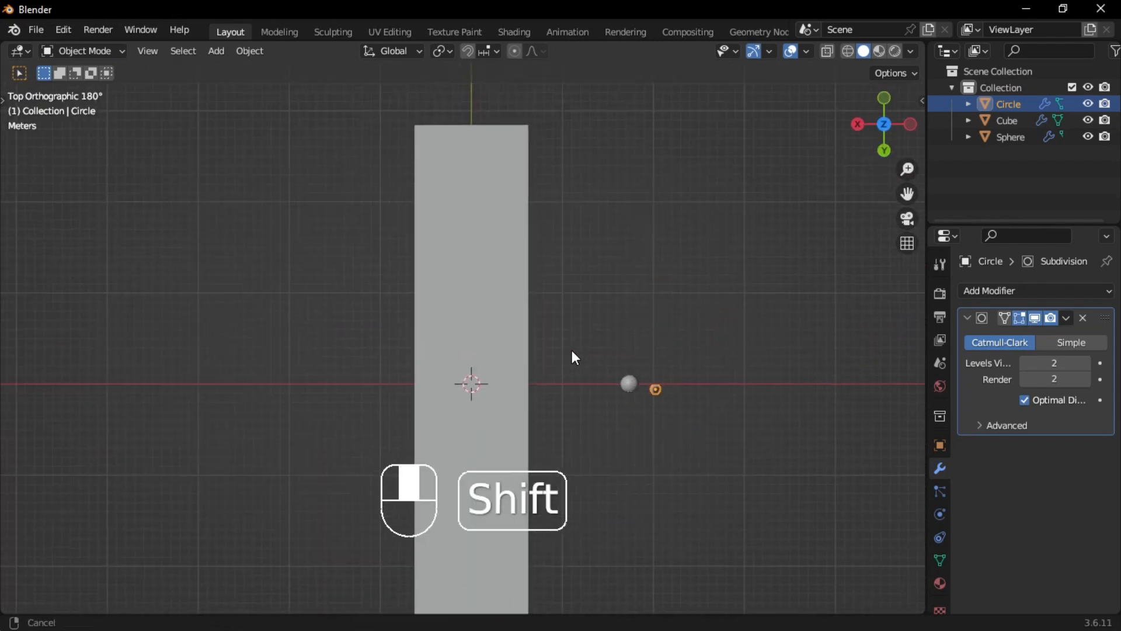
key("g")
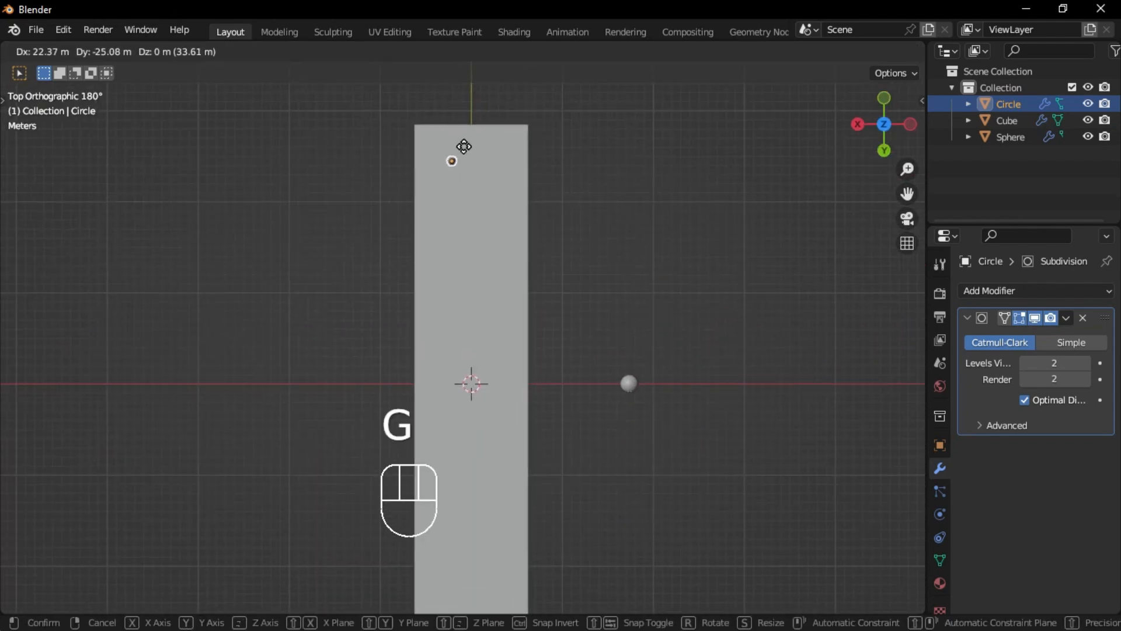
left_click(469, 147)
scroll(496, 164, "up", 2)
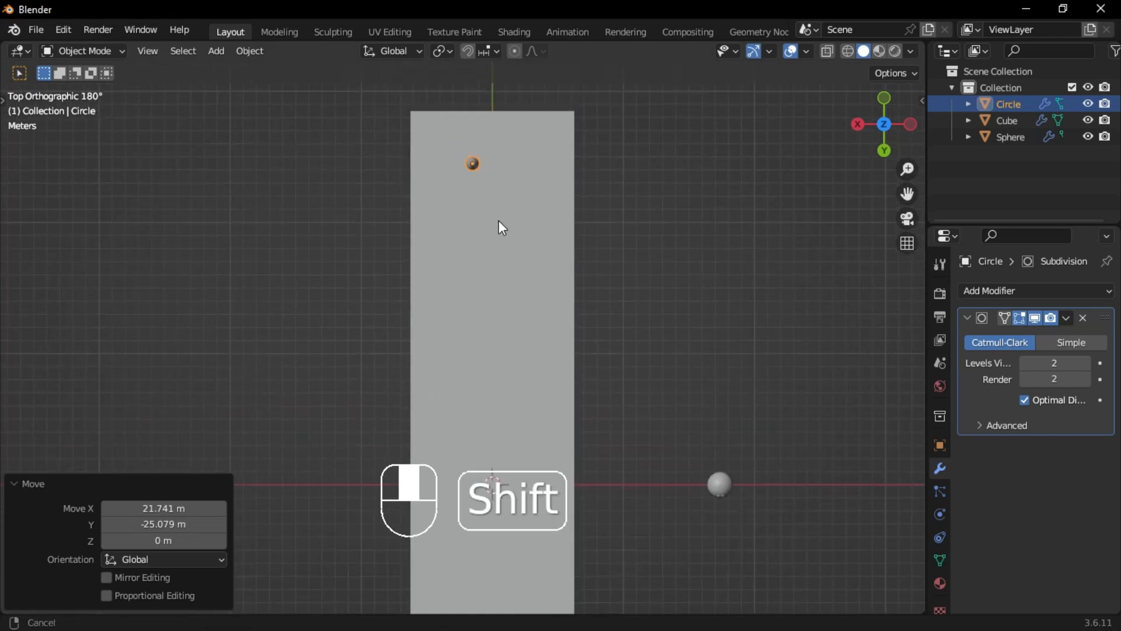
scroll(484, 193, "up", 2)
middle_click_drag(492, 202, 476, 286, "shift")
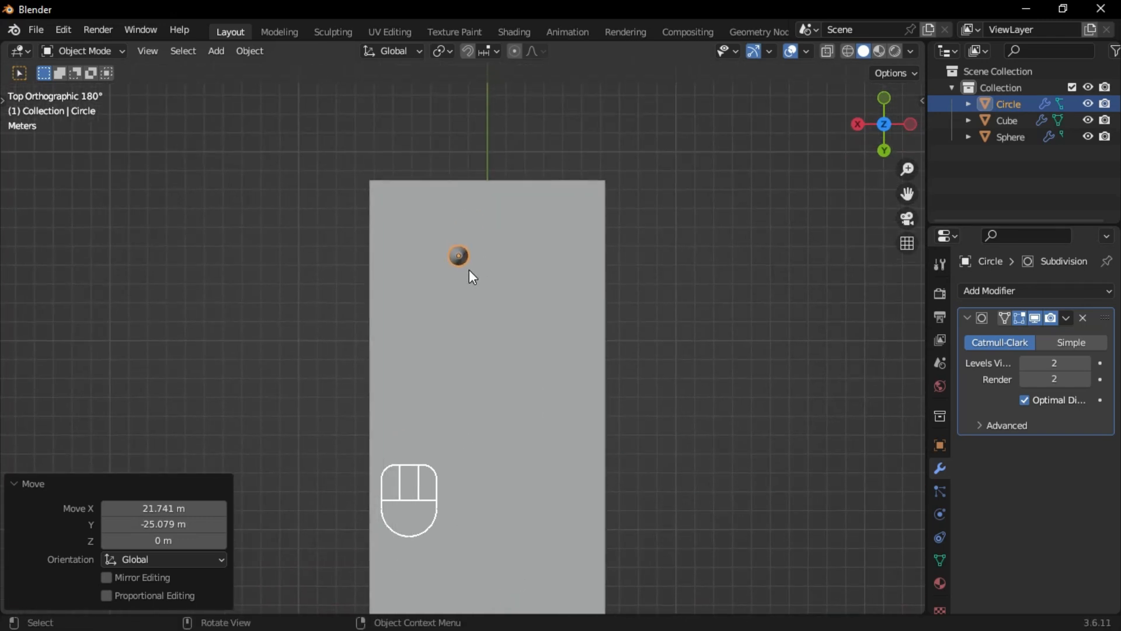
Step: Shift the pin towards the lane's side wall along X by about 0.74 m and a further 1.09 m
key("g")
key("x")
left_click(454, 268)
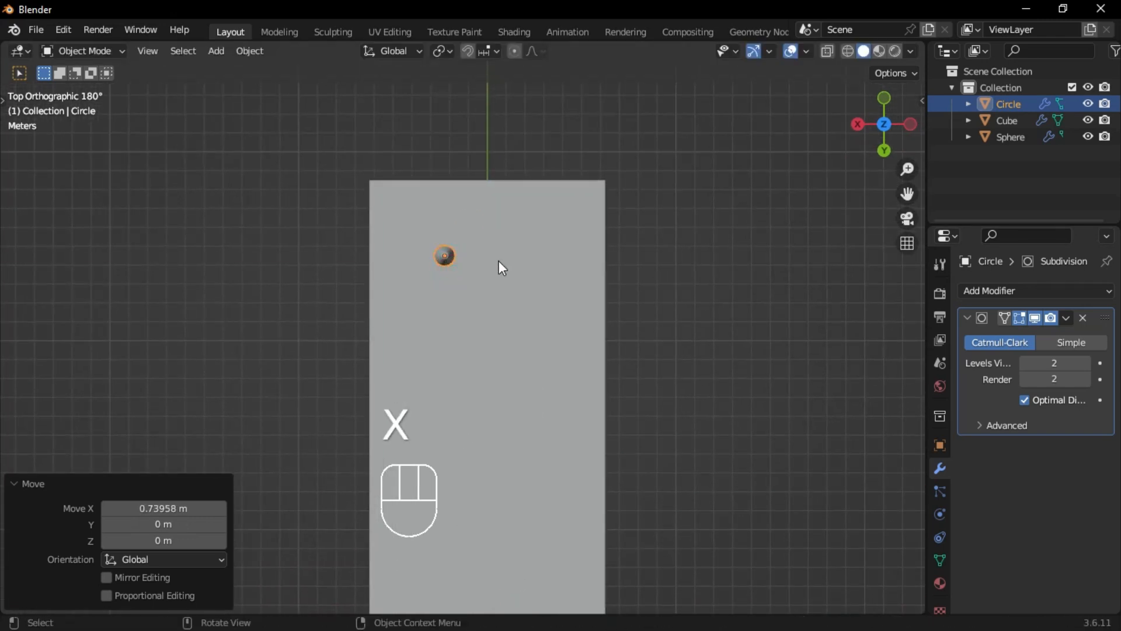
mouse_move(500, 267)
middle_mouse_down()
mouse_move(475, 230)
mouse_move(488, 267)
middle_mouse_up()
scroll(480, 276, "up", 1)
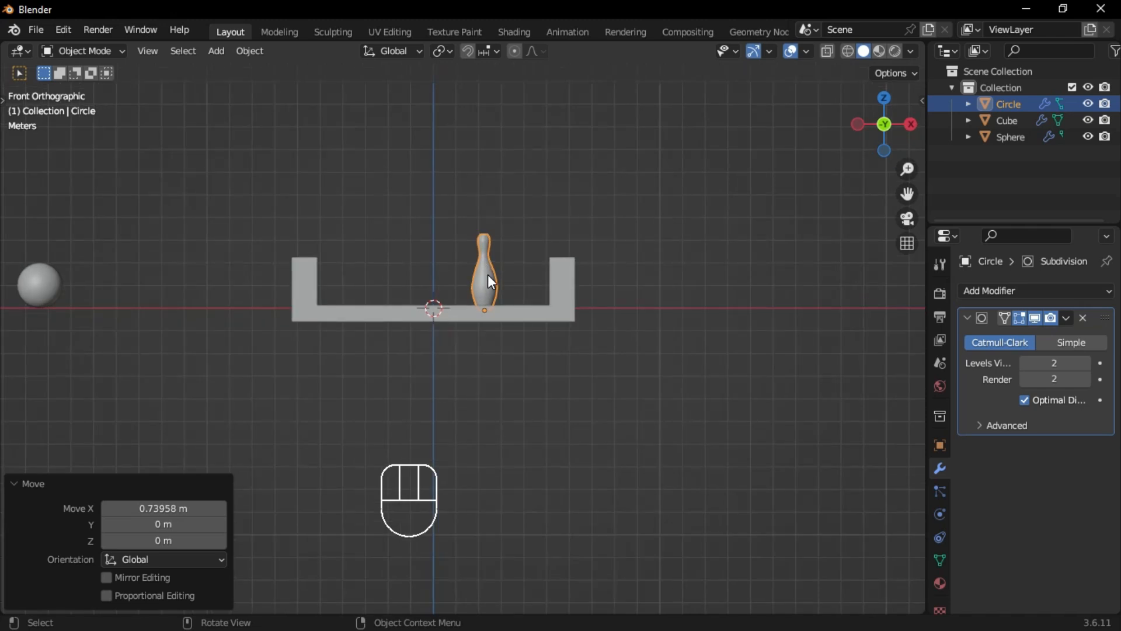
key("g")
key("x")
left_click(503, 249)
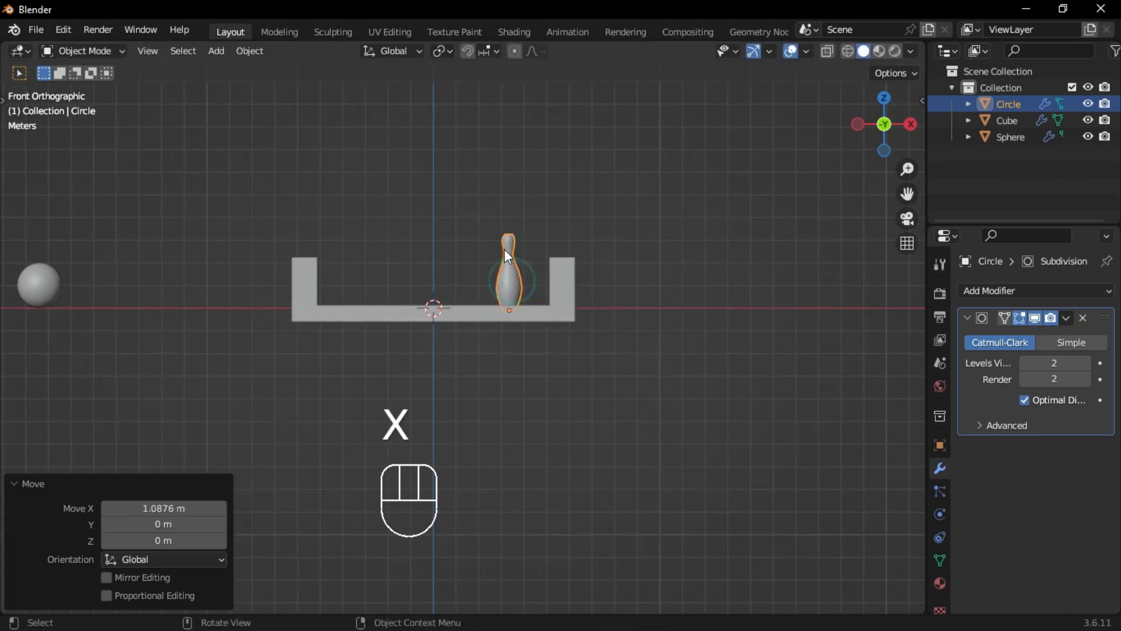
Step: Duplicate the pin about 1.41 m along negative X and repeat the duplication four times to form a row of six
middle_click_drag(504, 249, 516, 445, "alt")
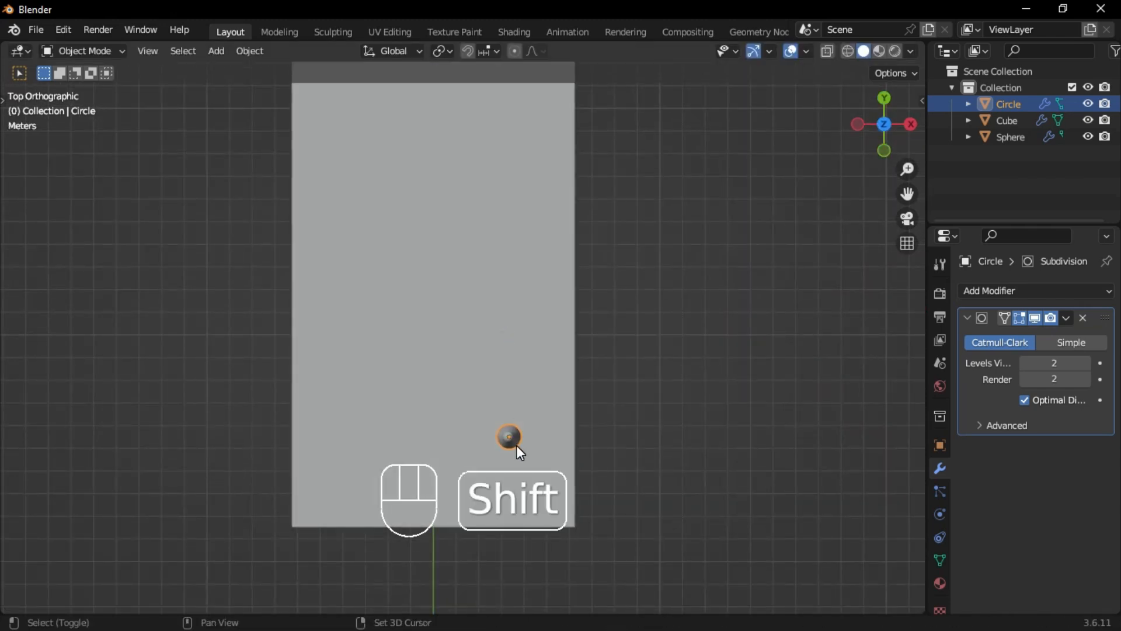
key("shift+d")
key("x")
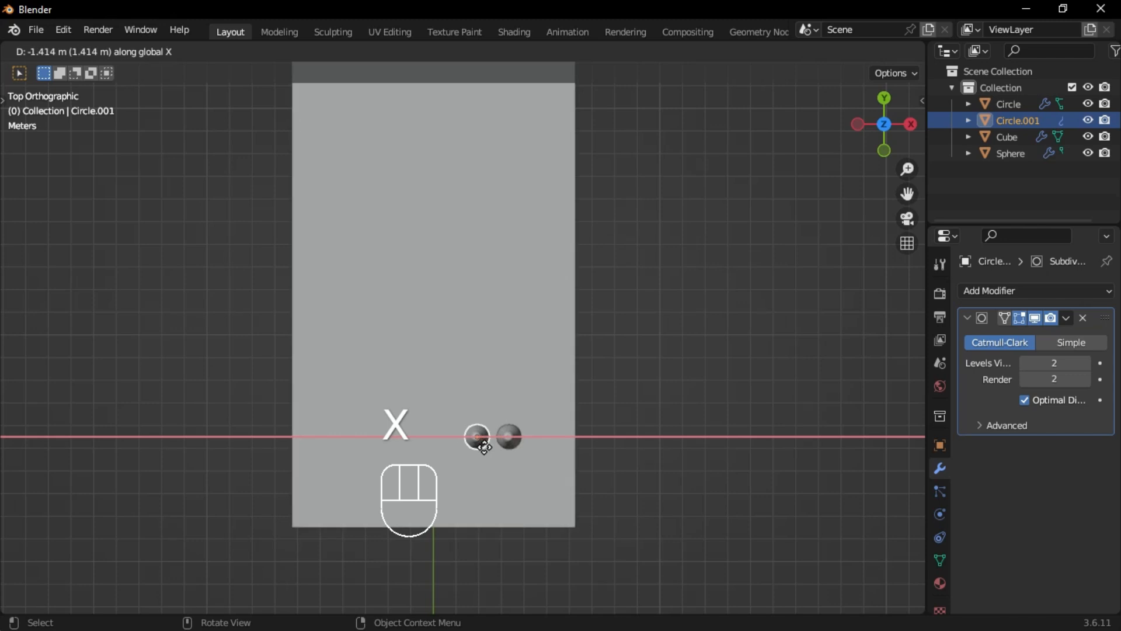
left_click(484, 446)
key("shift+r")
key("shift+r")
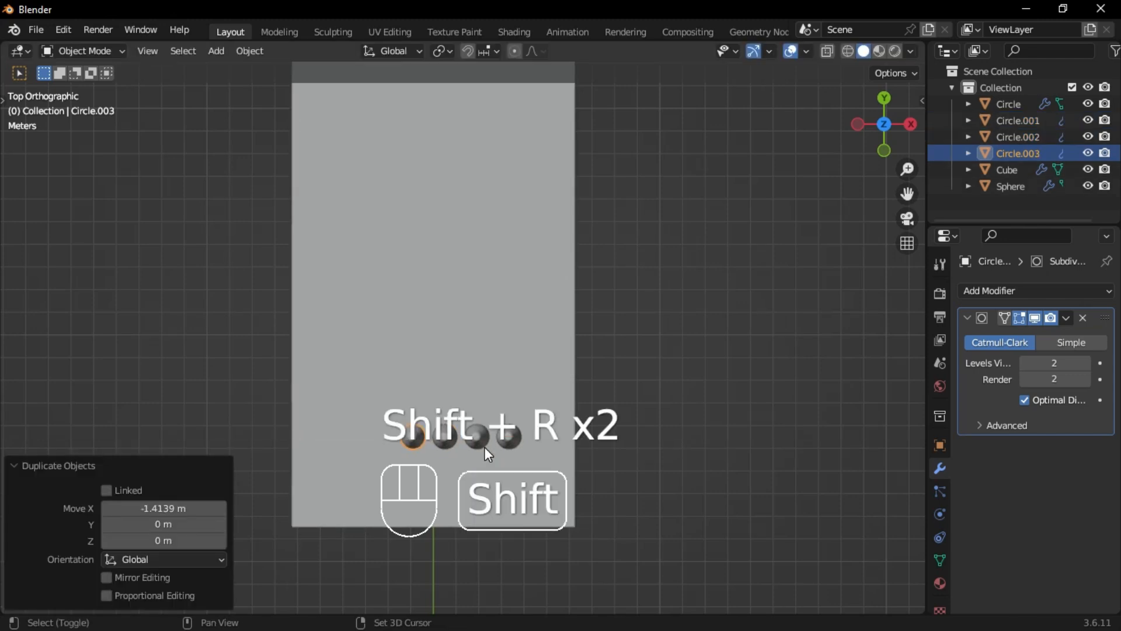
key("shift+r")
key("shift+r")
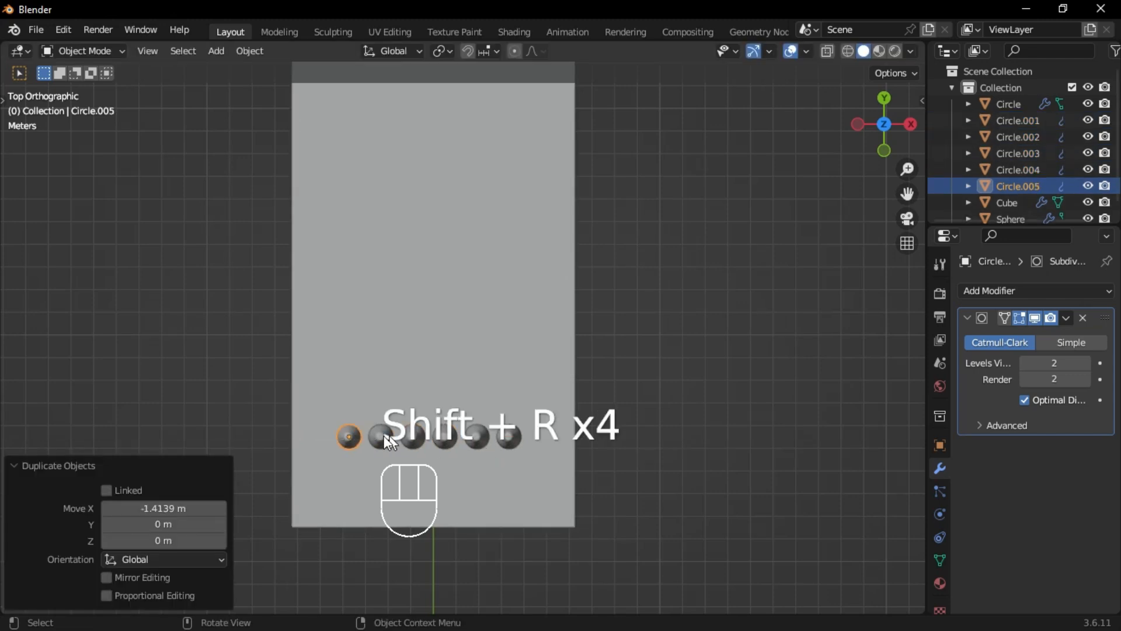
Step: Select all six pins and duplicate them as a second row in front of the first
middle_click_drag(484, 447, 386, 342)
left_click(383, 330, "shift")
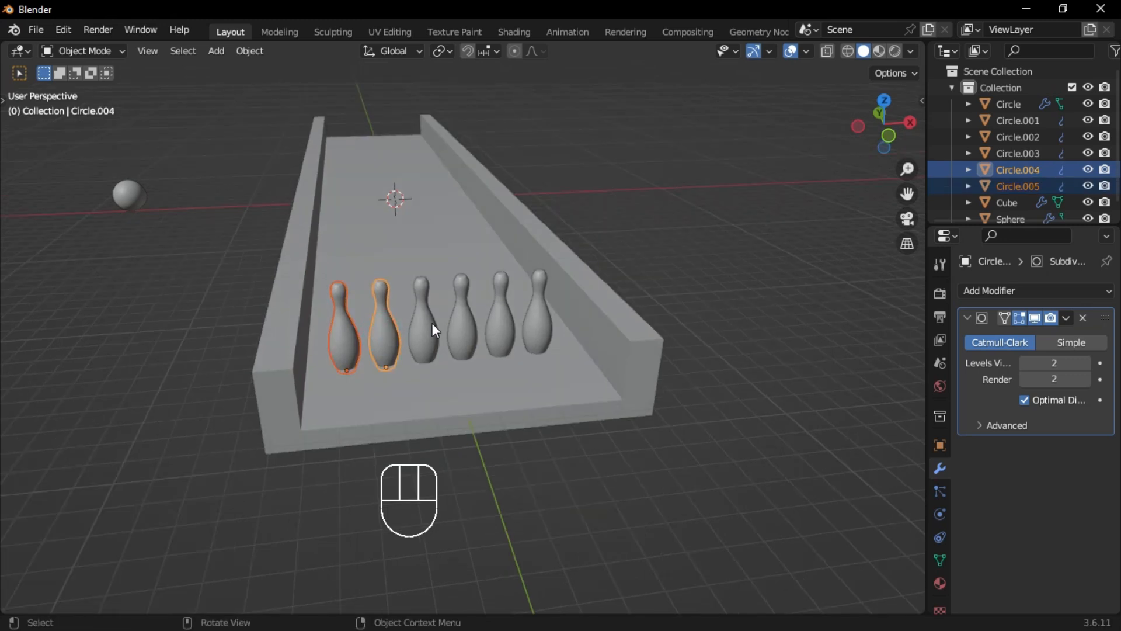
left_click(424, 325, "shift")
left_click(491, 326, "shift")
left_click(501, 320, "shift")
left_click(536, 324, "shift")
middle_click_drag(481, 358, 508, 400, "alt")
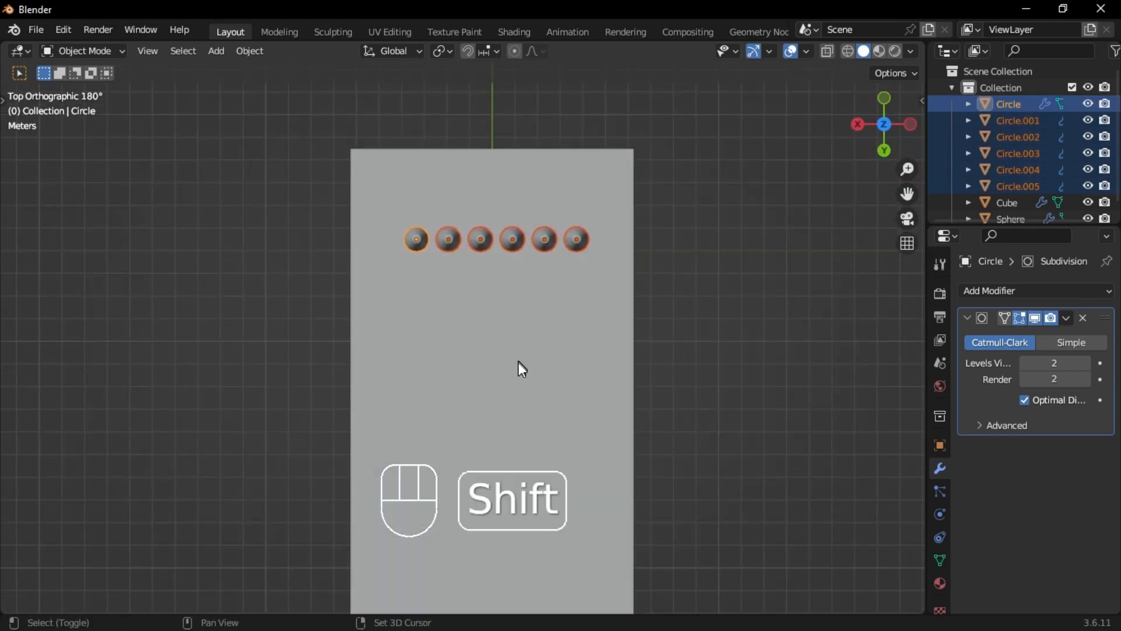
key("shift+d")
left_click(561, 314)
Step: Delete the two outermost pins of the second row
left_click(575, 274)
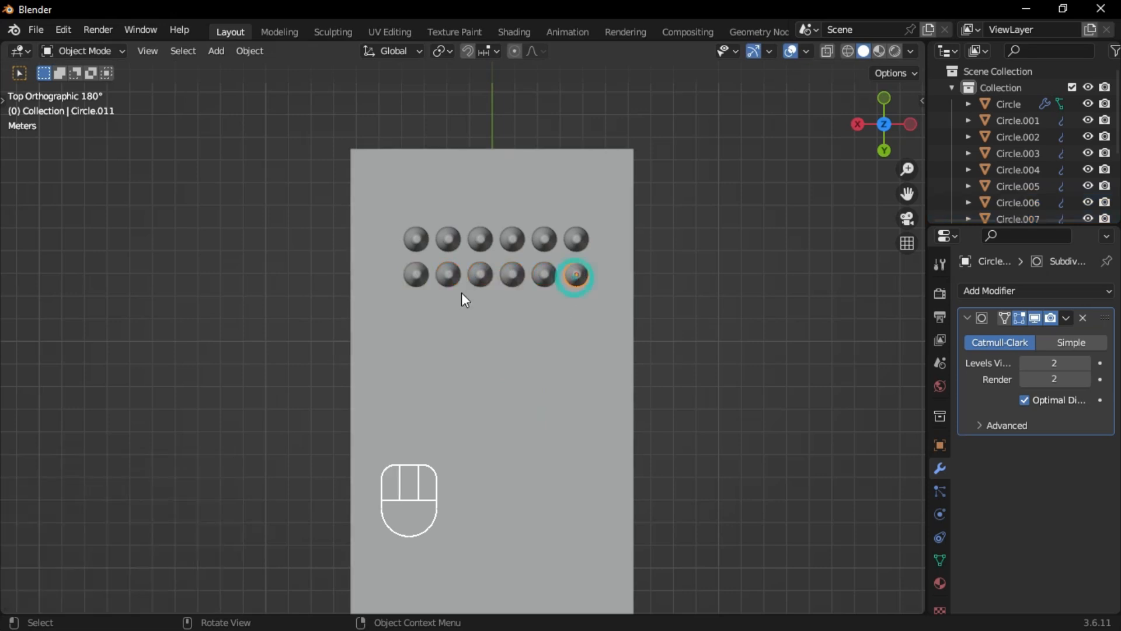
left_click(416, 273, "shift")
key("x")
left_click(432, 276)
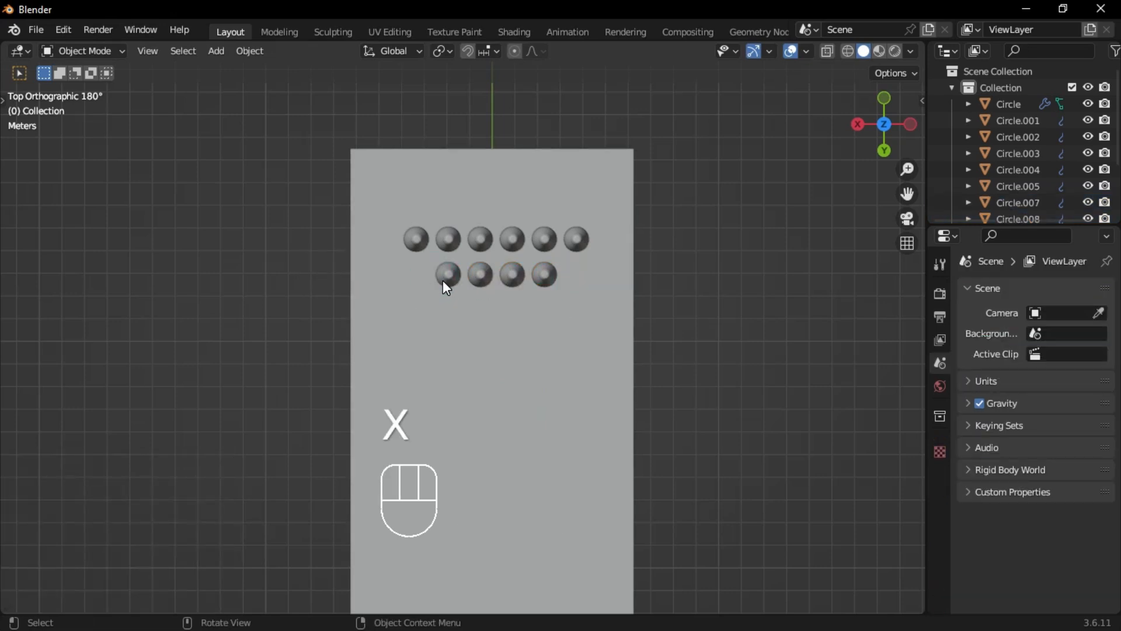
Step: Duplicate the second row's four pins about 1.6 m along Y as a third row
left_click(445, 277)
left_click(480, 276, "shift")
left_click(514, 278, "shift")
key("shift+d")
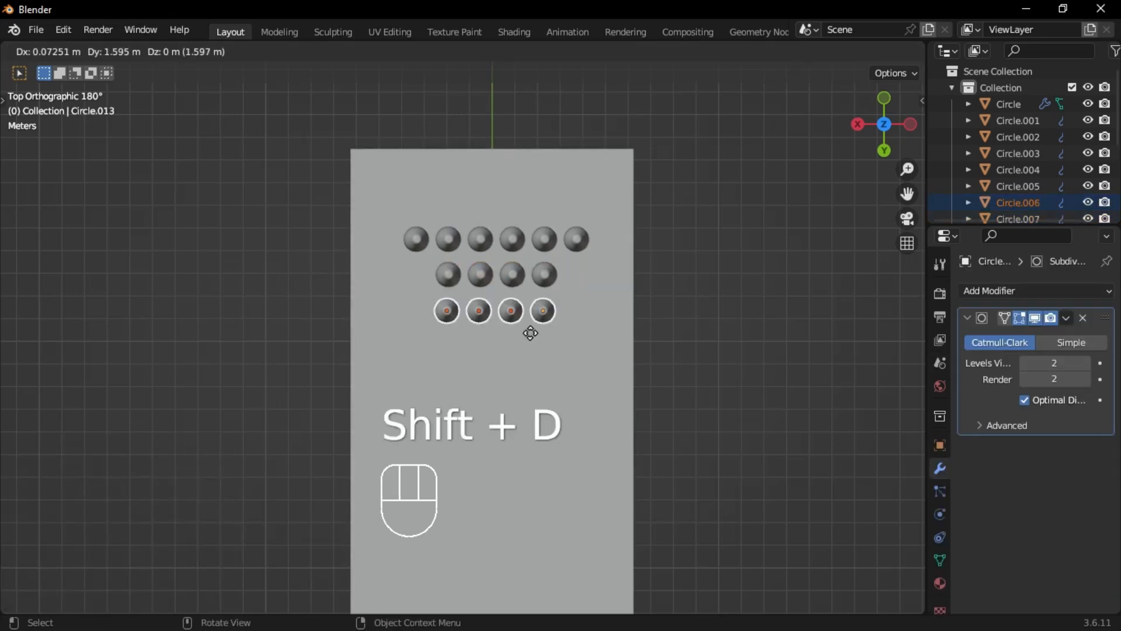
left_click(530, 330)
Step: Delete the outer pin at each end of the third row, leaving the middle two
left_click(542, 310)
left_click(445, 313, "shift")
key("x")
left_click(450, 315)
middle_click_drag(511, 319, 468, 304)
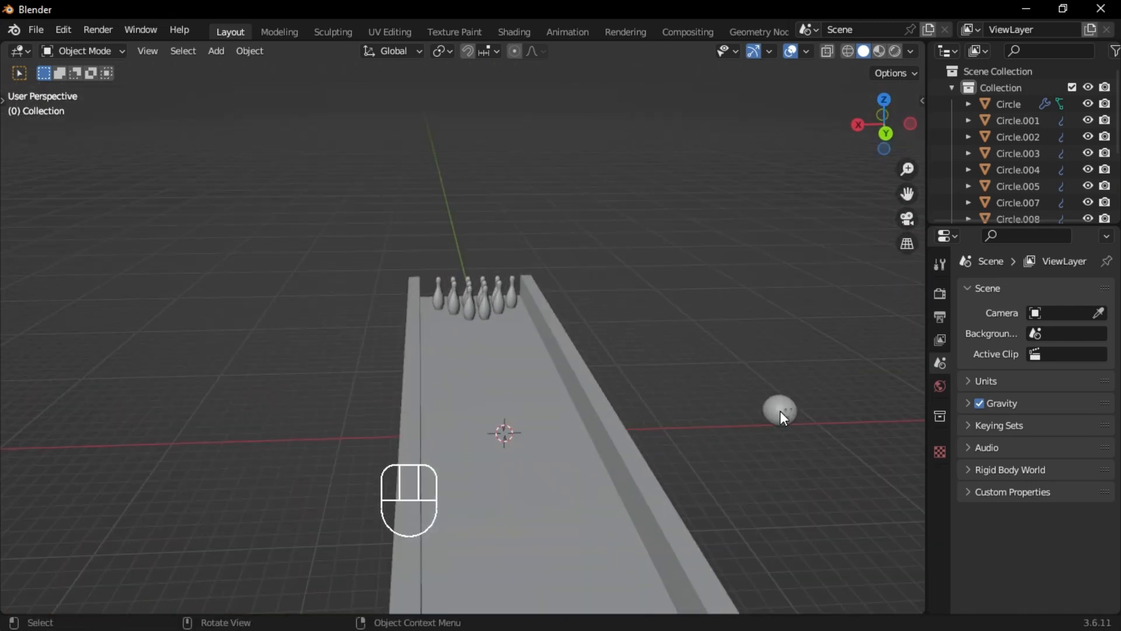
Step: Cut a single edge loop across the lane and slide it close to the end opposite the pins
left_click(780, 411)
scroll(730, 427, "down", 4)
left_click(537, 431)
key("Tab")
left_click(394, 444)
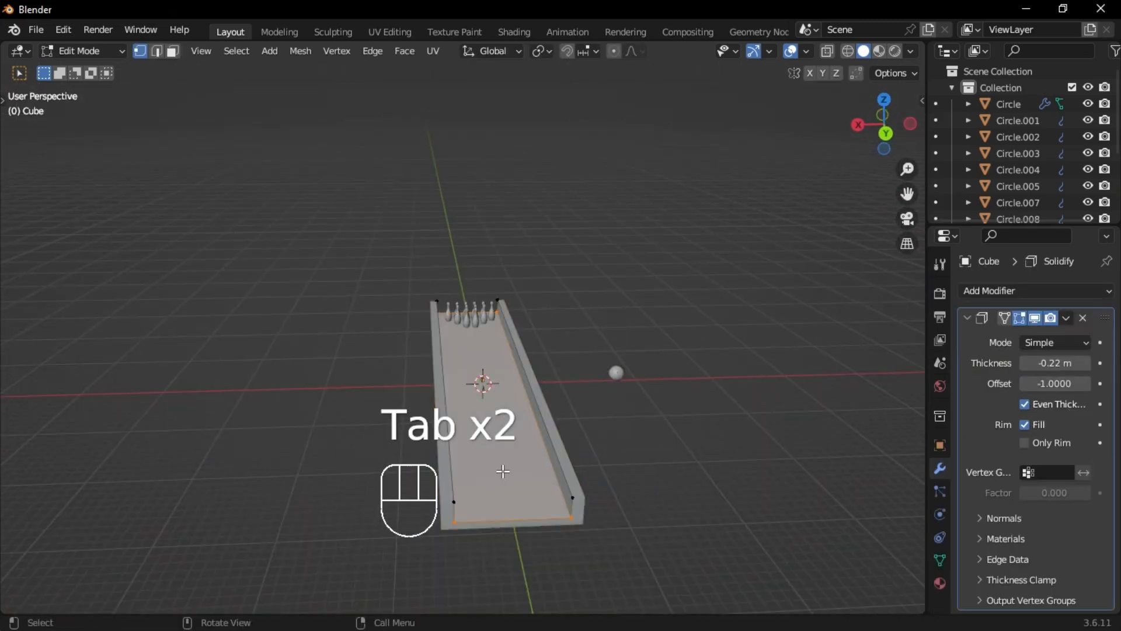
middle_click_drag(503, 470, 581, 489)
left_click(619, 488)
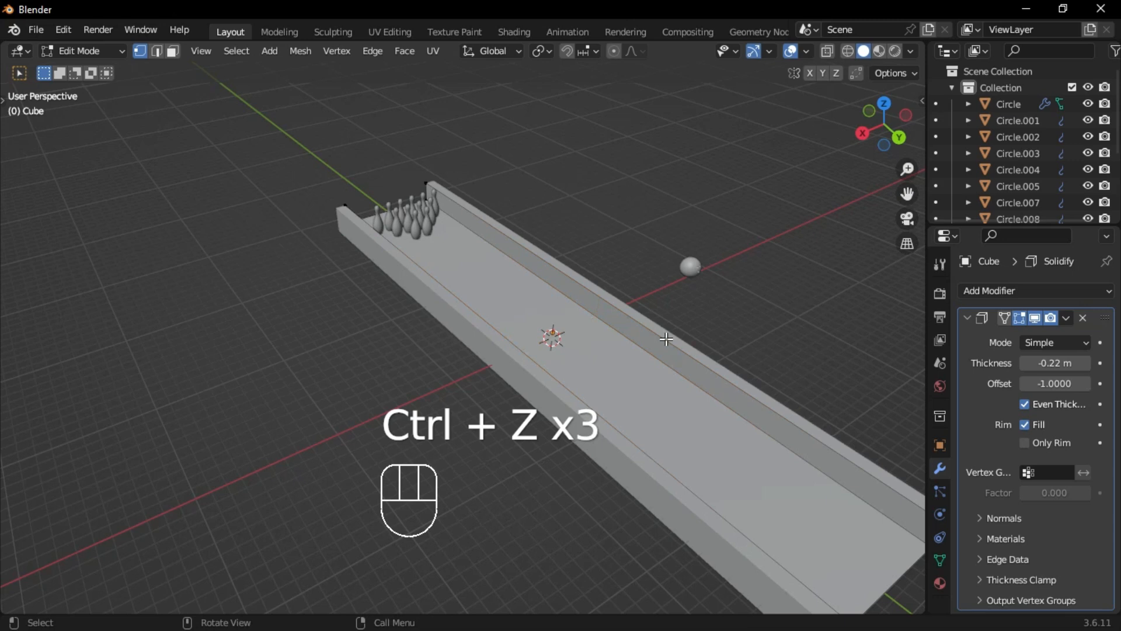
key("ctrl+r")
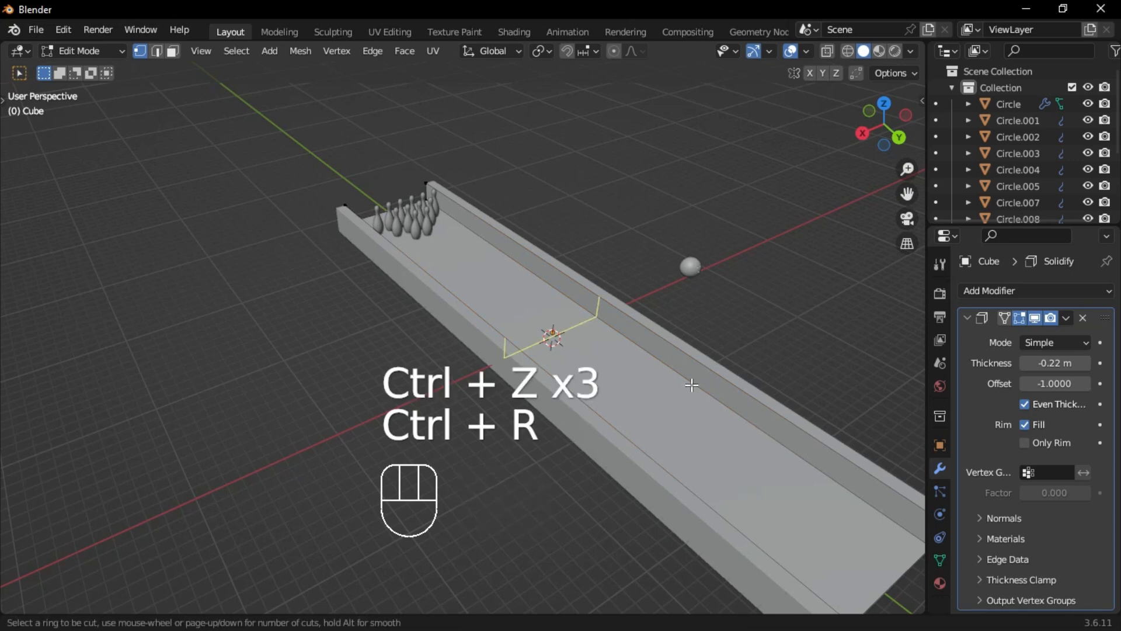
left_click(692, 385)
scroll(691, 385, "down", 2)
key("g")
key("g")
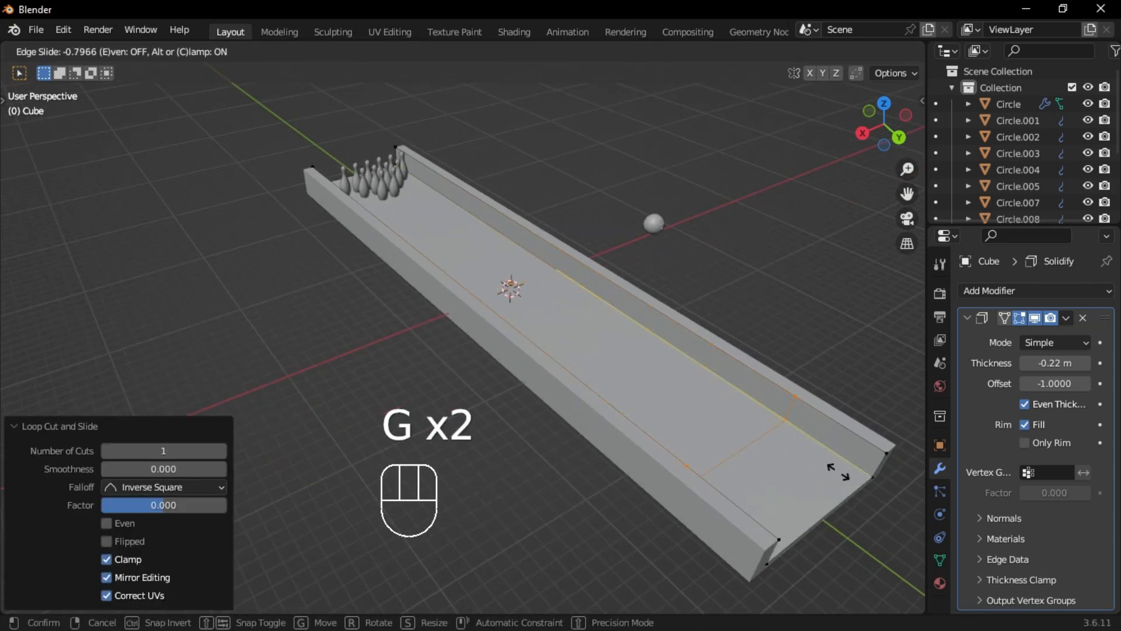
left_click(844, 485)
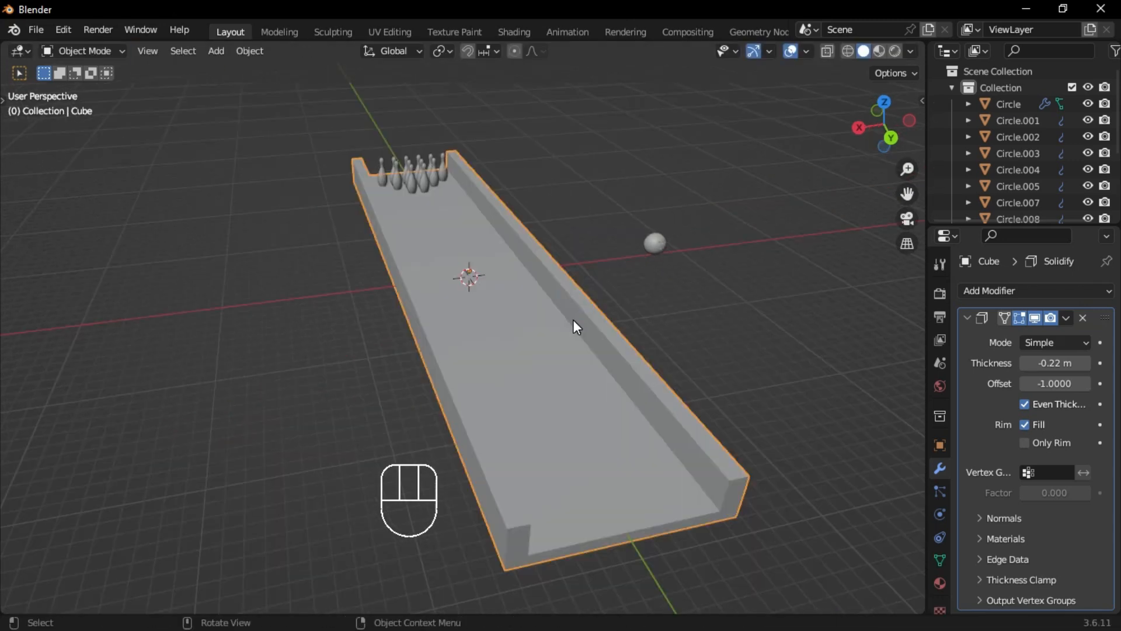
Step: Select the new cross edge on the lane floor and snap the 3D cursor to it
key("Tab")
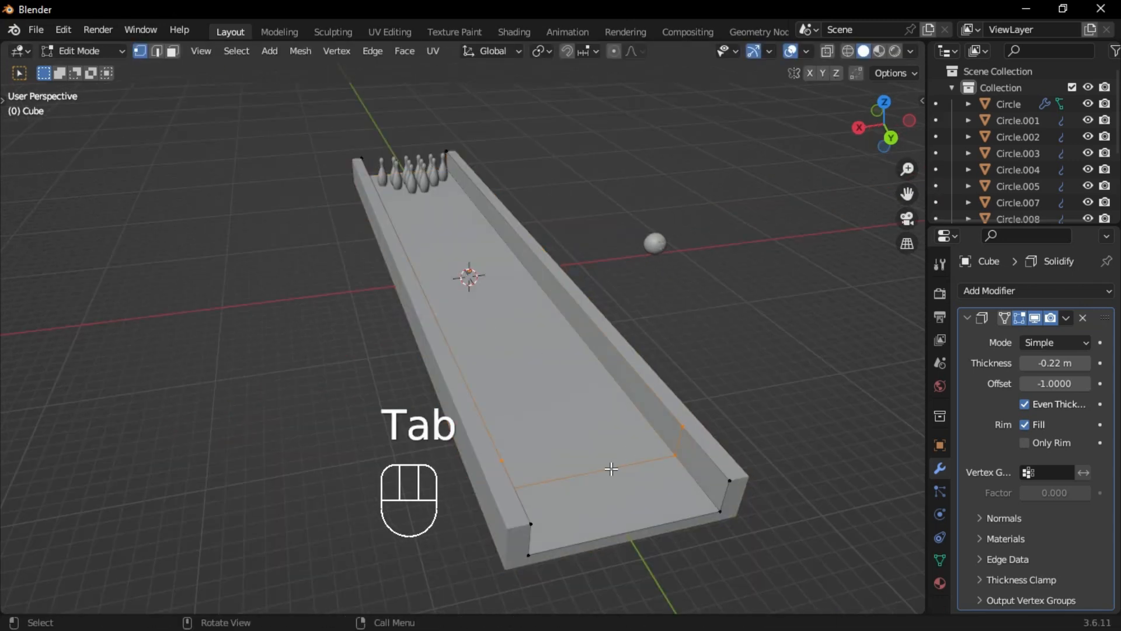
key("Tab")
left_click(611, 545)
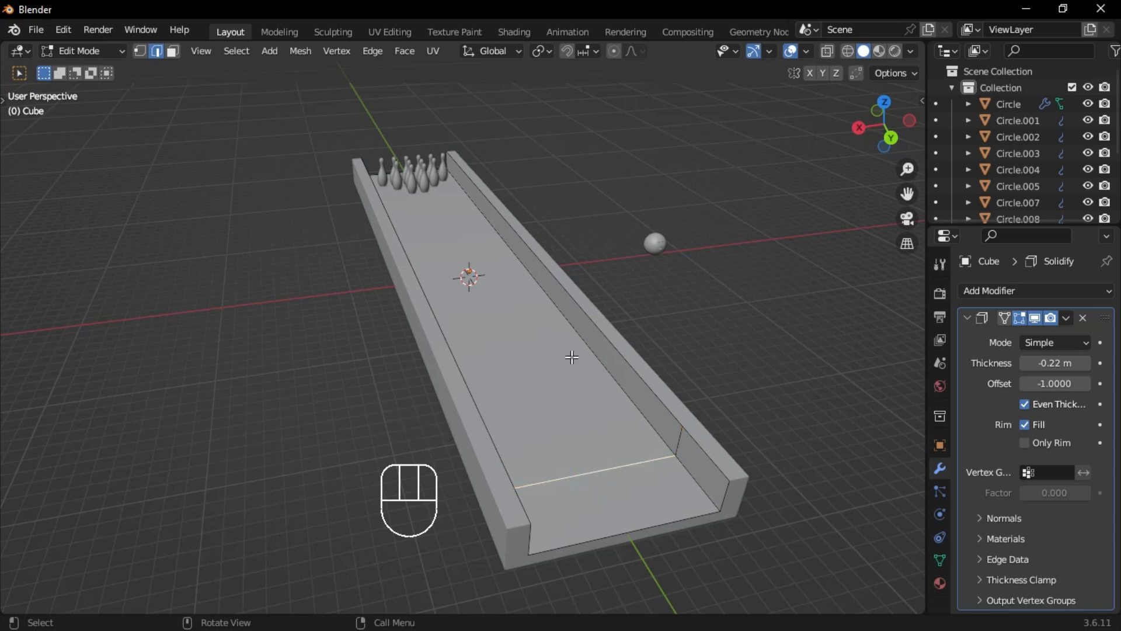
key("shift+s")
left_click(578, 436)
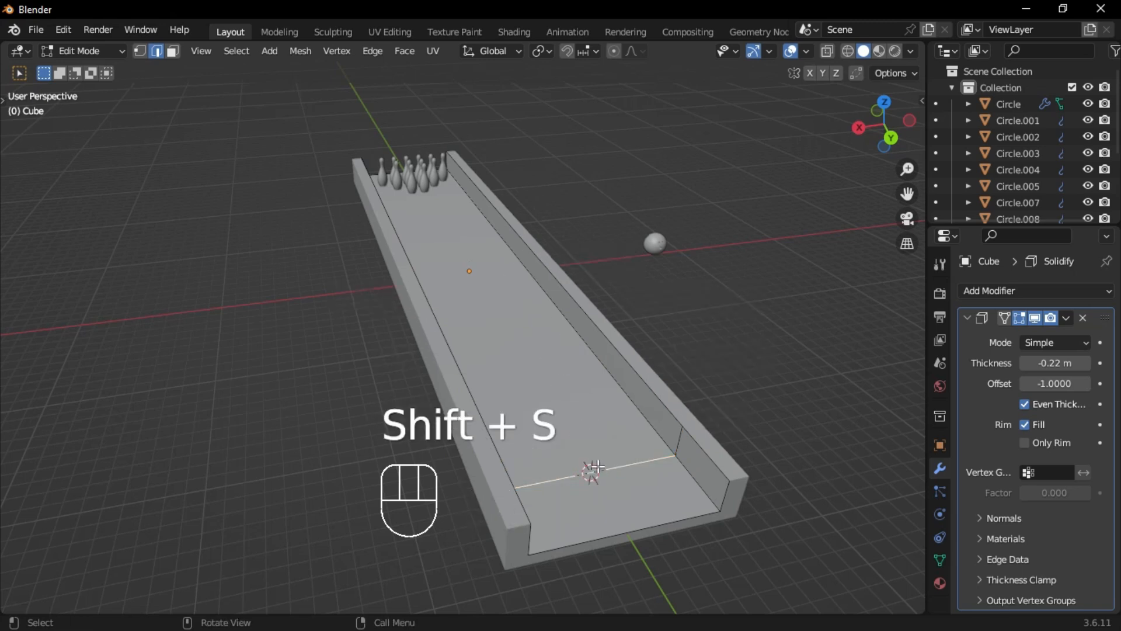
Step: Select the bowling ball in Object Mode and snap it to the 3D cursor
middle_click_drag(584, 462, 559, 374)
key("Tab")
left_click(581, 274)
left_click(646, 232)
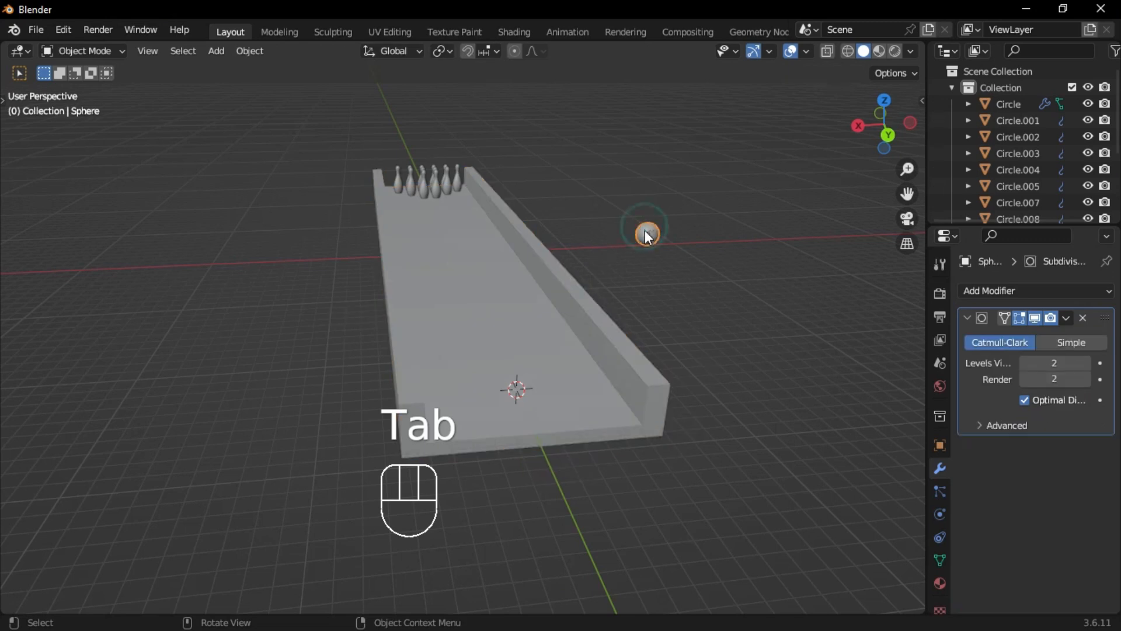
key("shift+s")
key("shift+s")
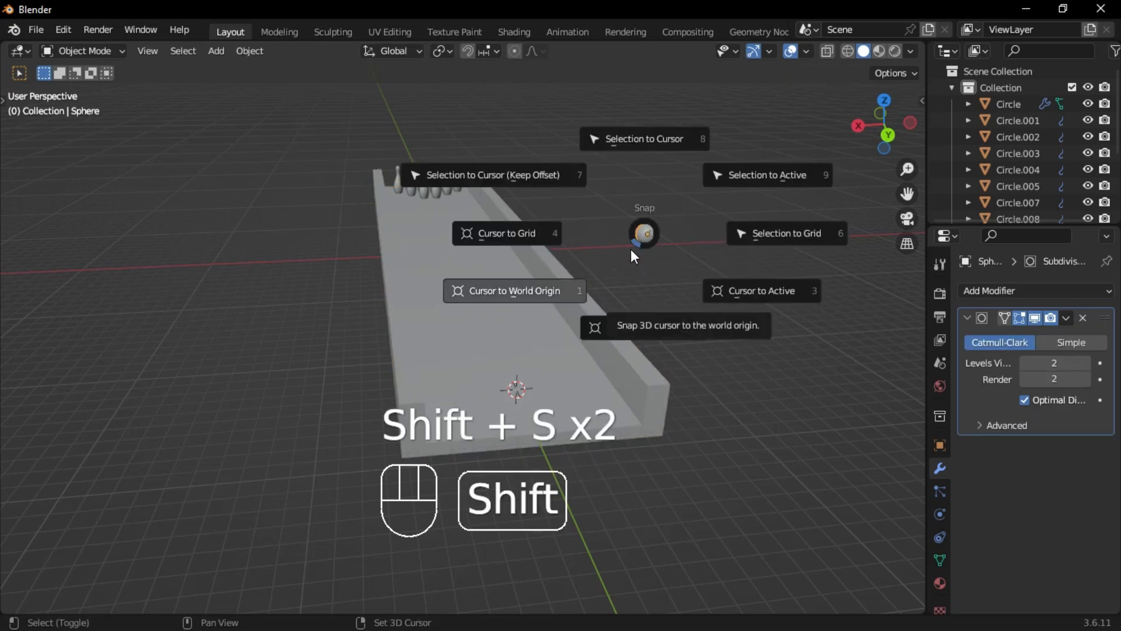
left_click(636, 158)
Step: Raise the ball along Z until it sits on the lane floor
middle_click_drag(602, 260, 386, 323)
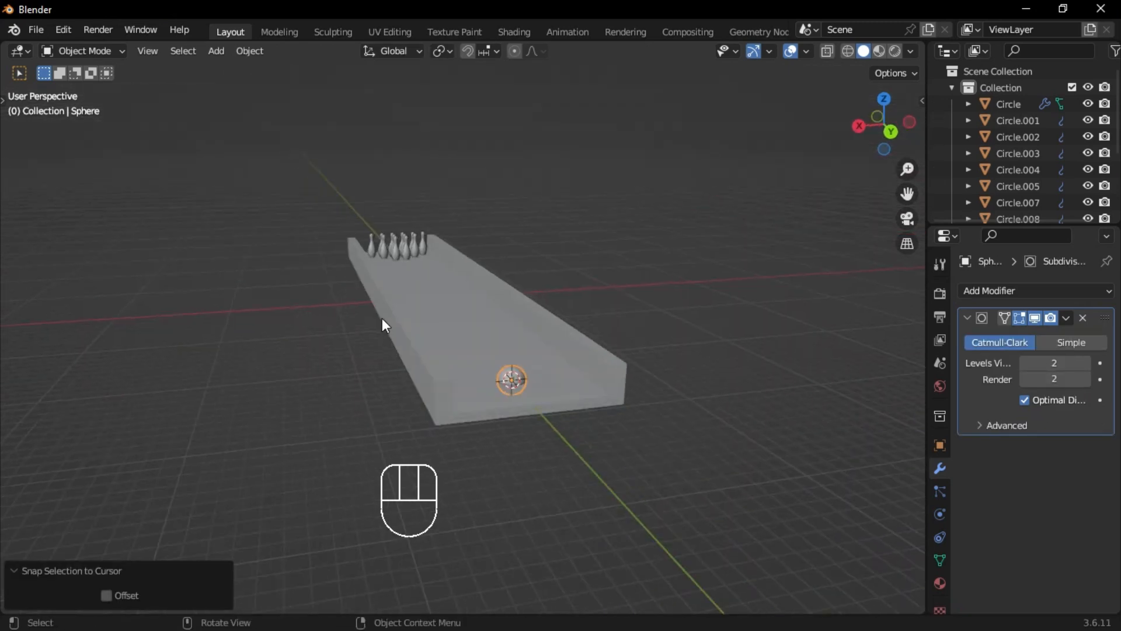
scroll(409, 324, "up", 2)
key("g")
key("z")
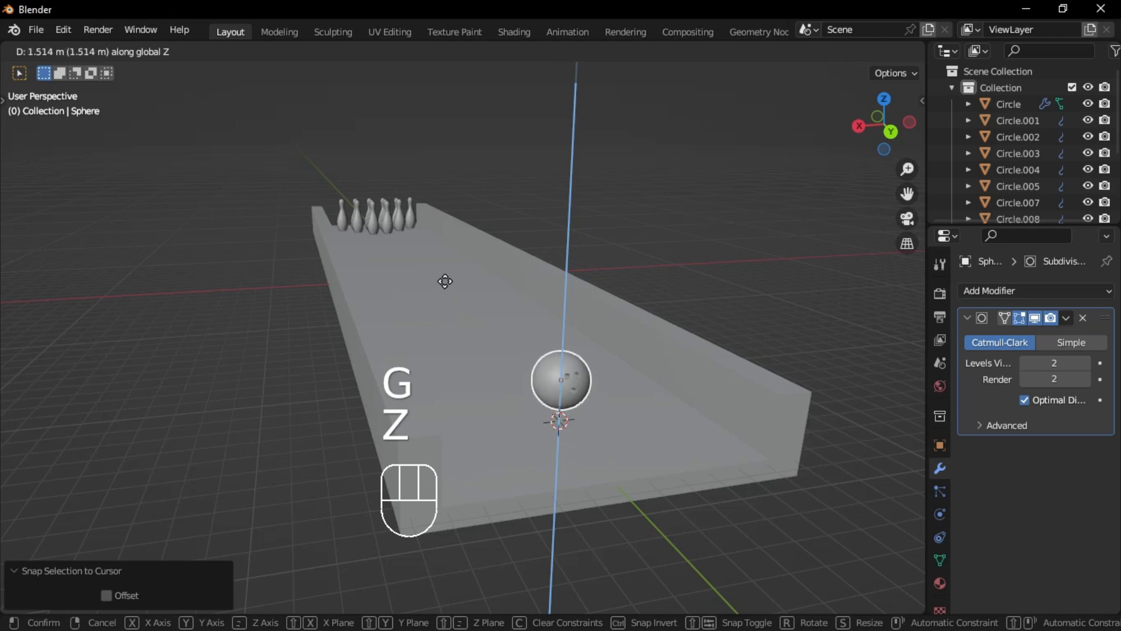
left_click(446, 301)
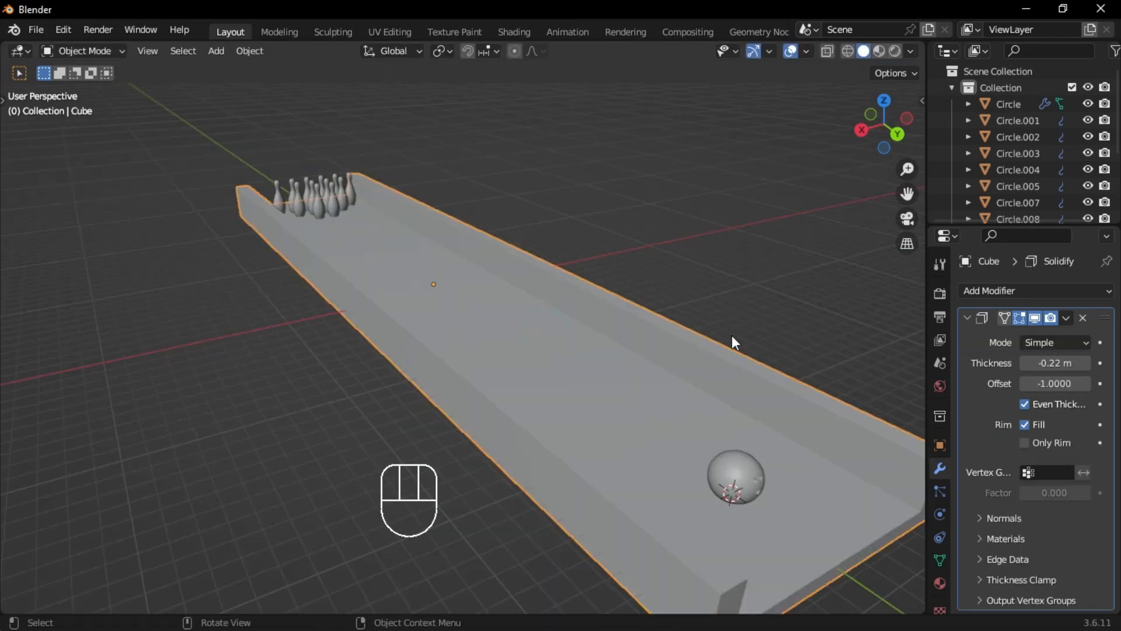
Step: Add a Bevel modifier to the lane and place it above Solidify in the modifier stack
left_click(966, 318)
left_click(992, 290)
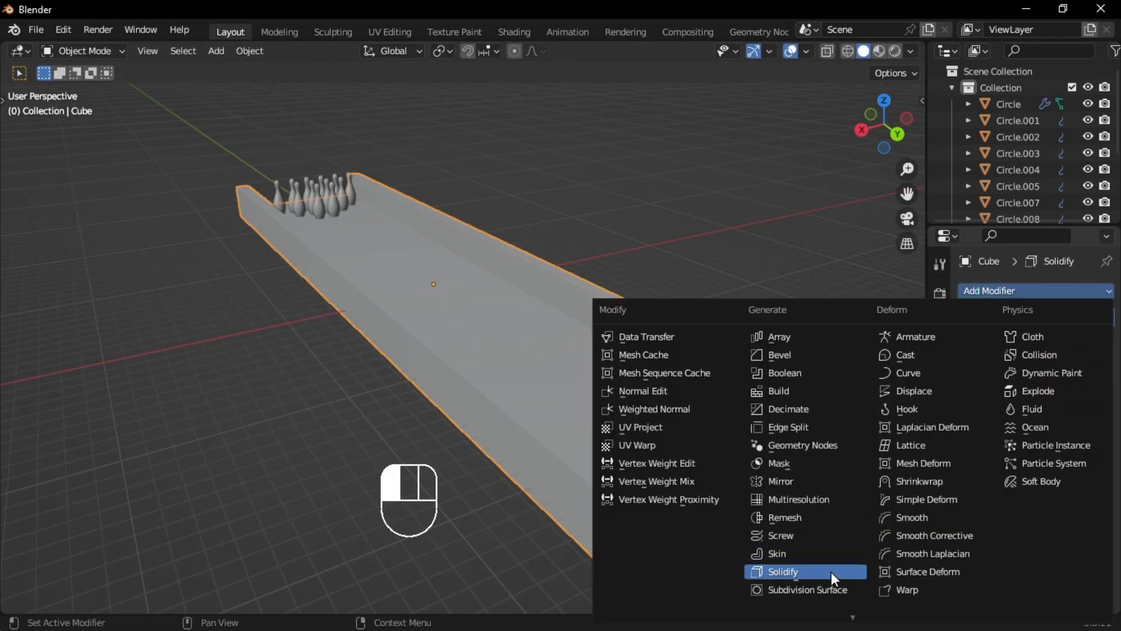
left_click(807, 356)
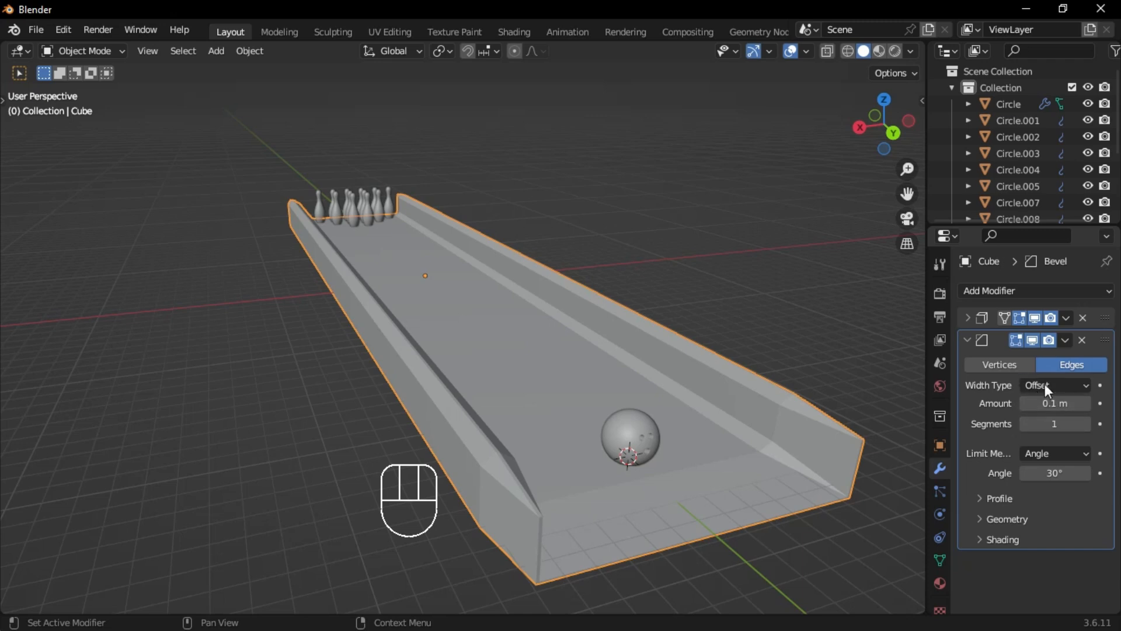
left_click(1056, 452)
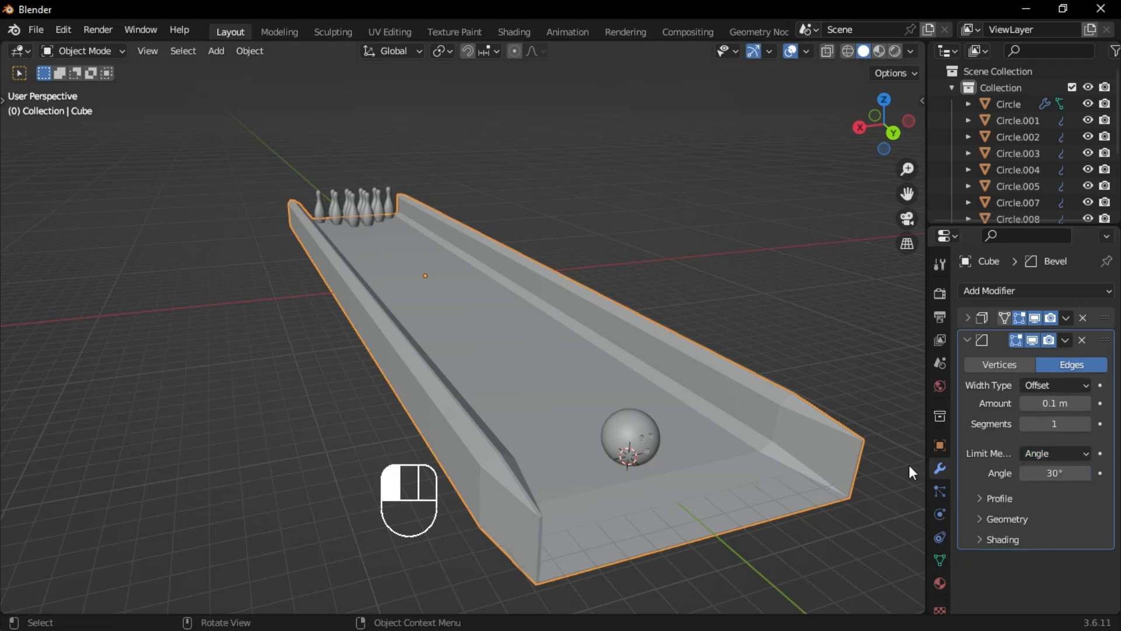
left_click_drag(1097, 345, 1095, 294)
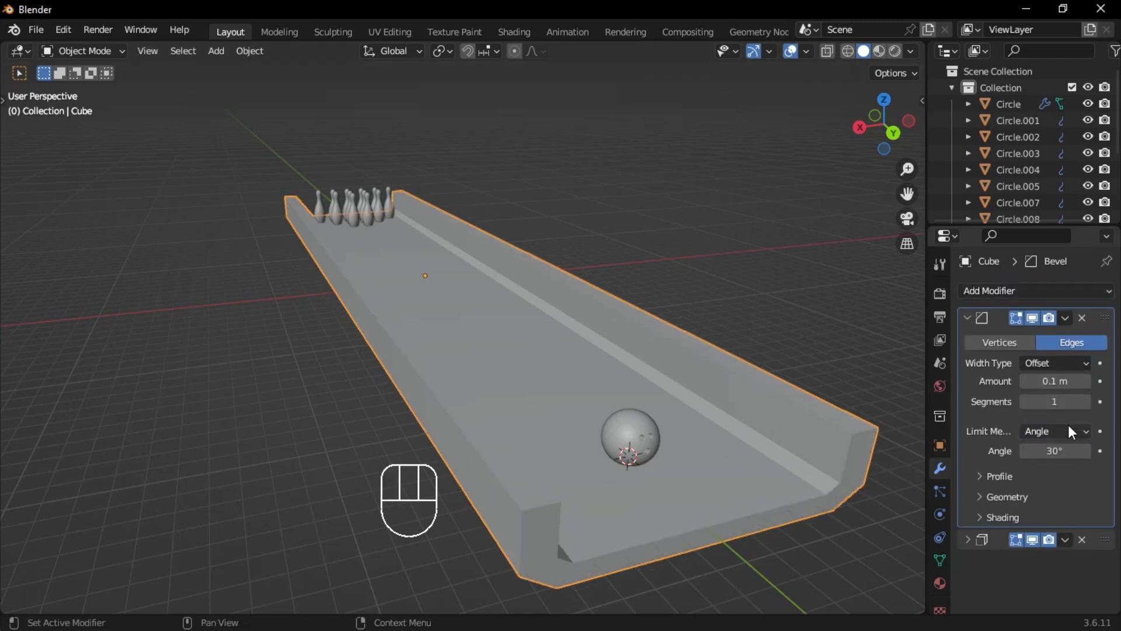
Step: Set the lane's Bevel modifier to 3 segments and reduce its amount to a narrow rounding
left_click(1085, 401)
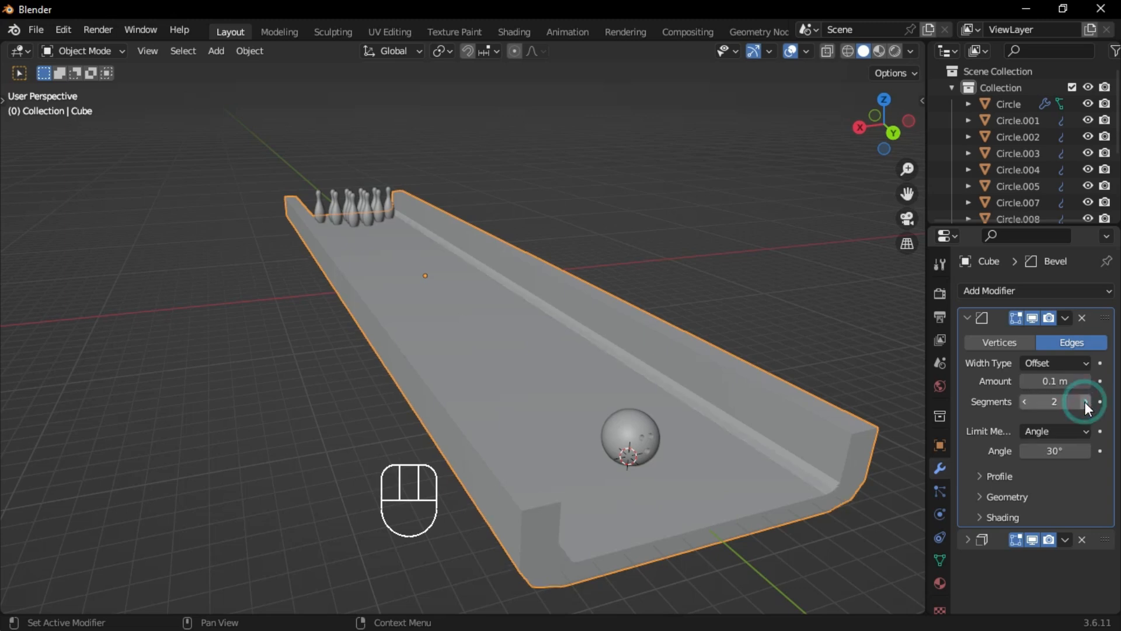
middle_click_drag(820, 407, 790, 383)
left_click(1065, 381)
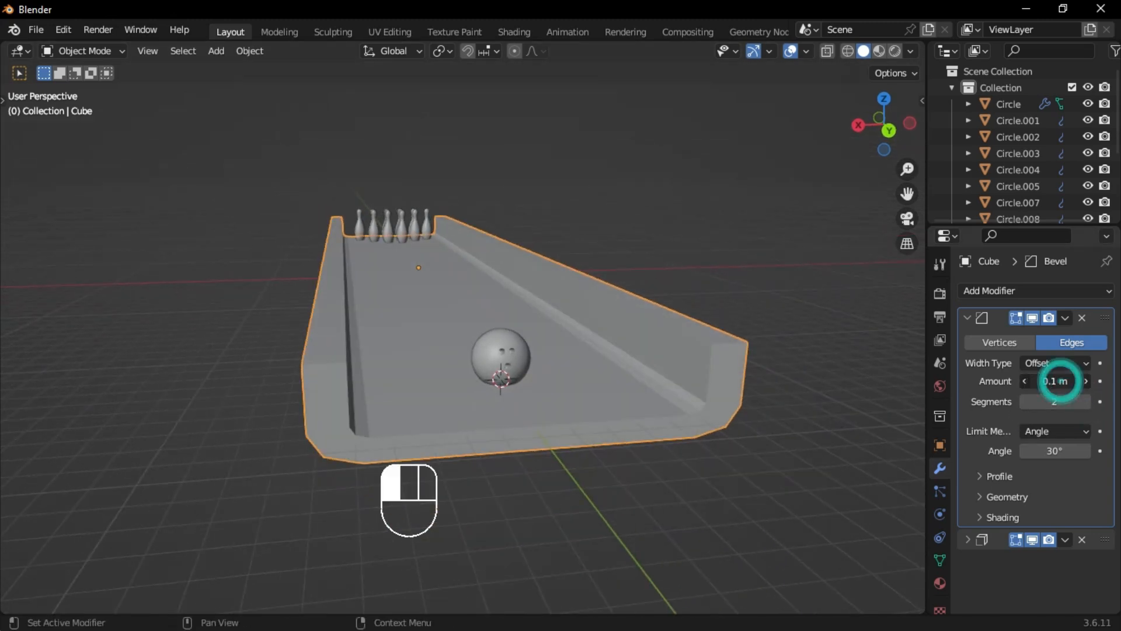
left_click_drag(1065, 381, 1042, 381)
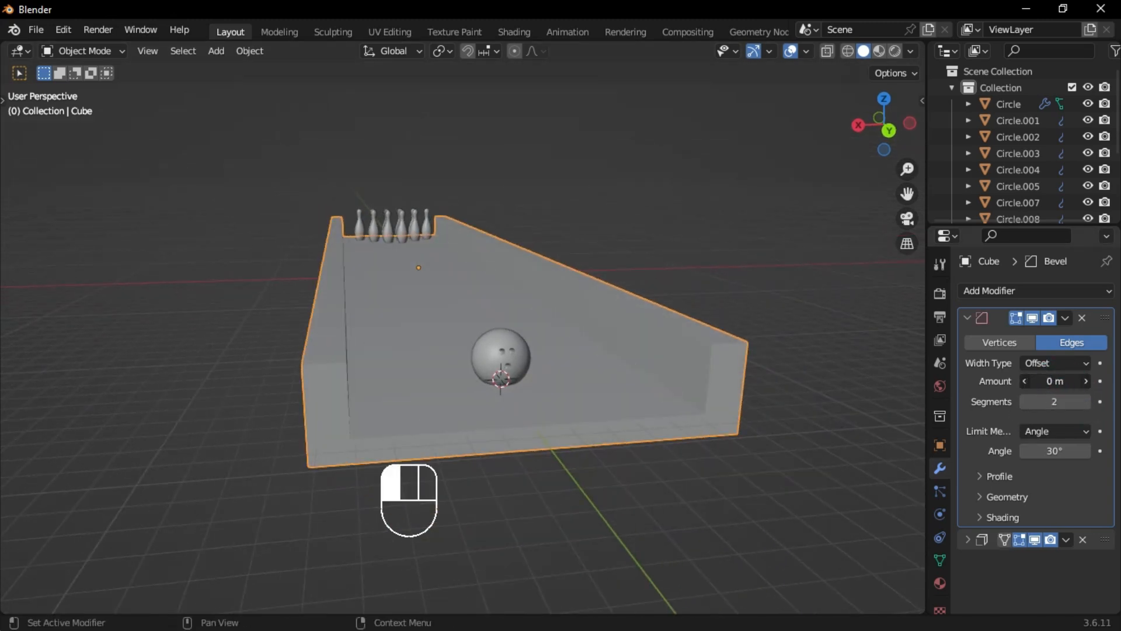
left_click(1085, 381)
left_click(1086, 402)
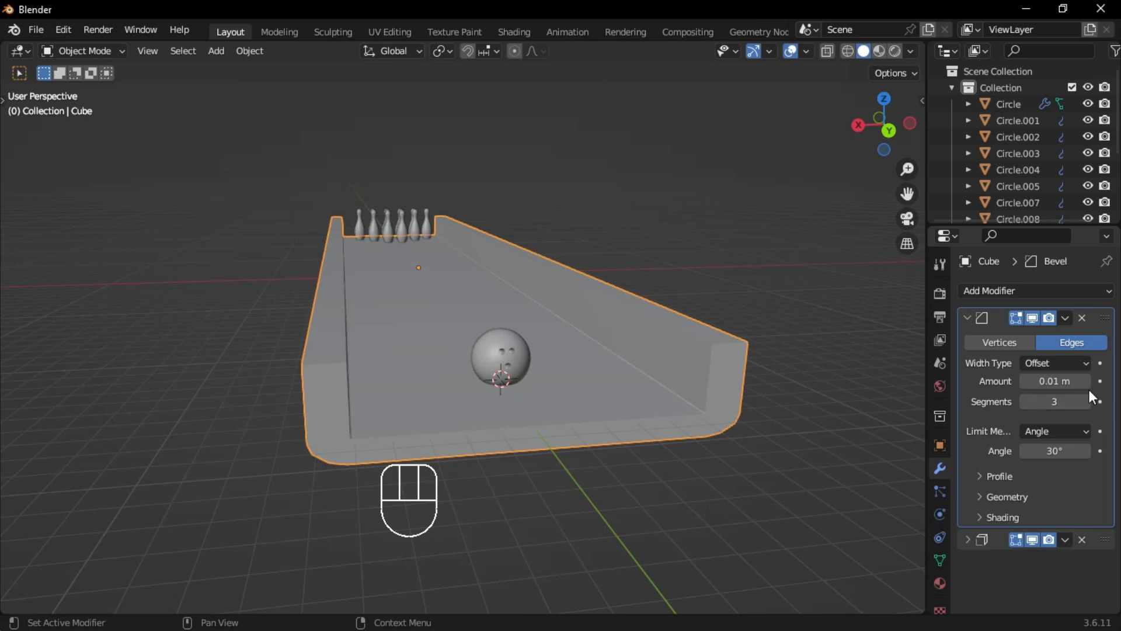
left_click(1086, 381)
middle_click_drag(561, 377, 568, 389)
left_click(968, 317)
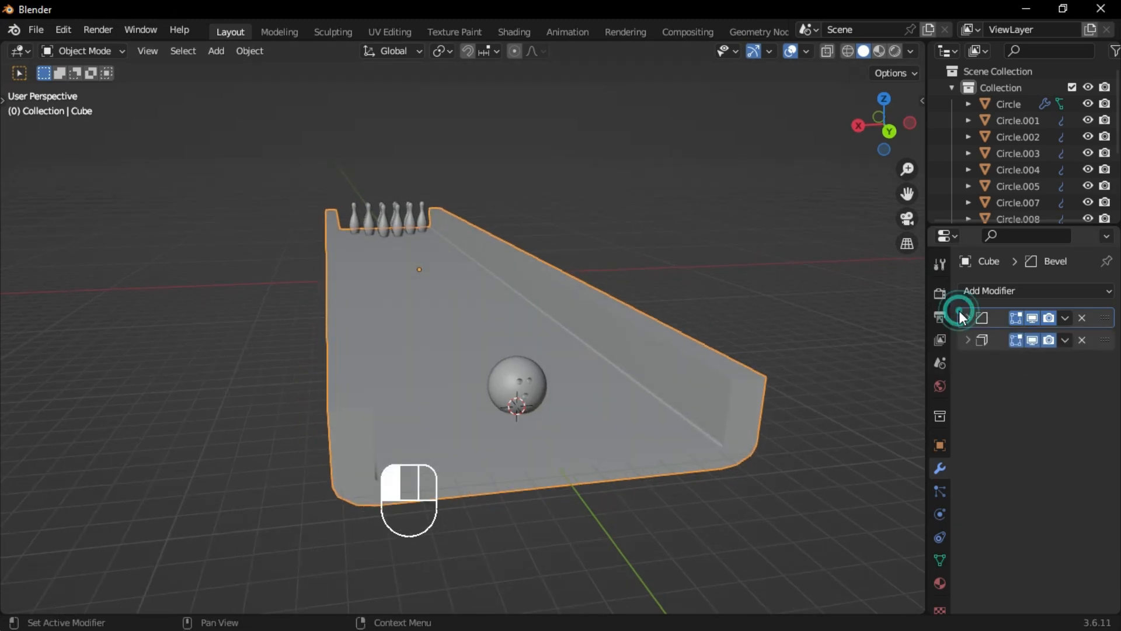
Step: Switch the viewport to rendered shading and turn off Scene World
middle_click_drag(701, 350, 555, 354)
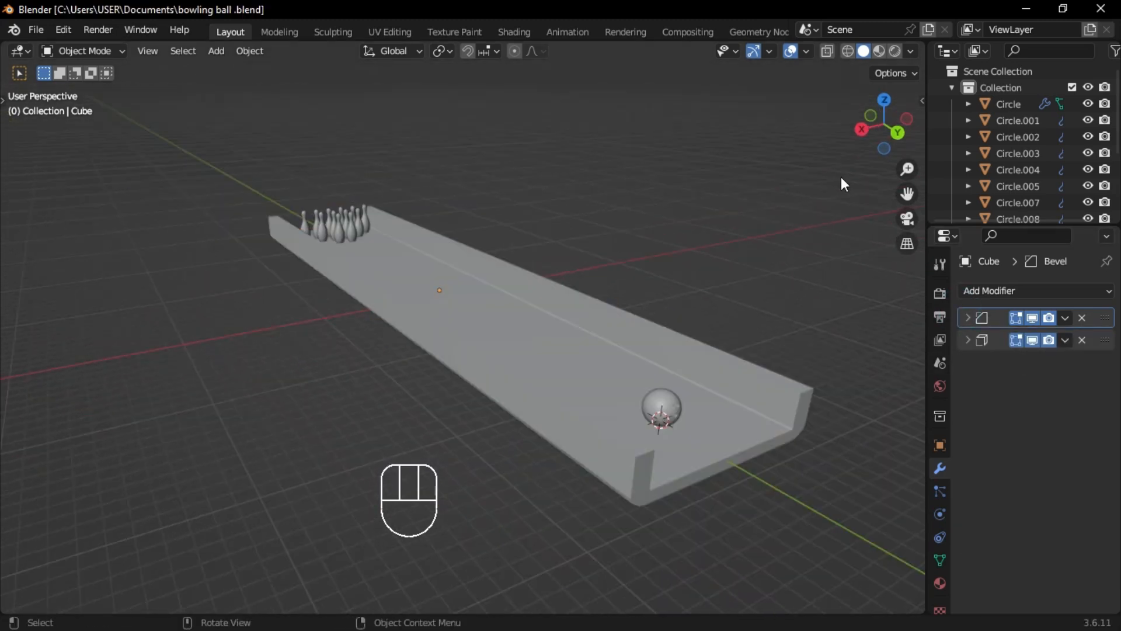
middle_click_drag(534, 274, 602, 275)
middle_click_drag(602, 274, 553, 281, "shift")
left_click(896, 51)
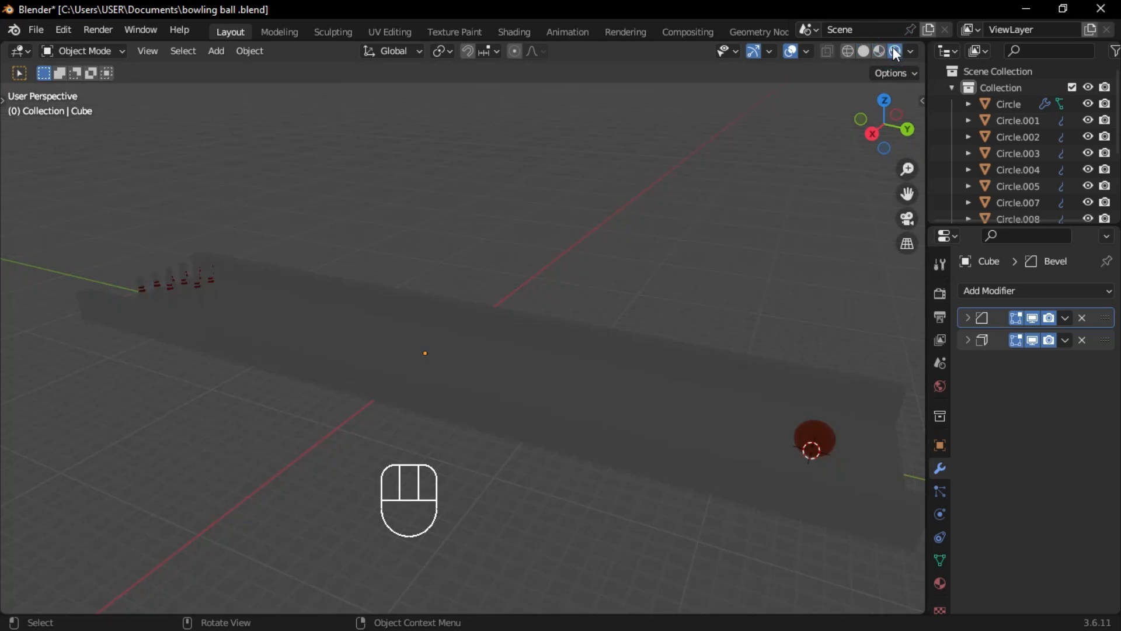
mouse_move(839, 168)
left_mouse_down()
mouse_move(707, 238)
mouse_move(730, 224)
left_mouse_up()
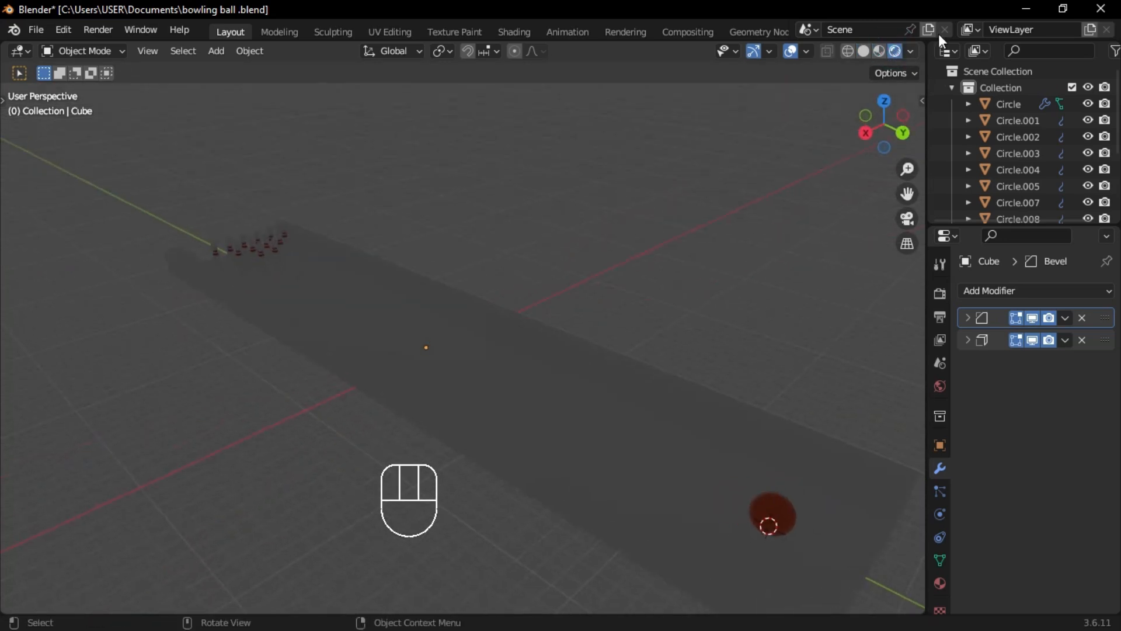
left_click(910, 51)
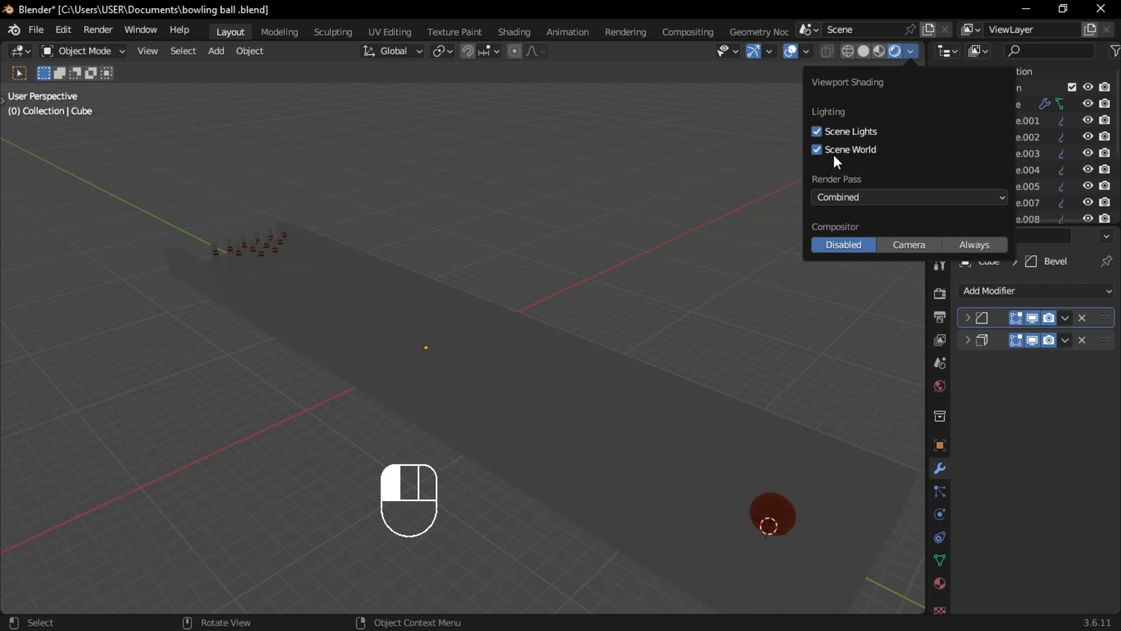
left_click(818, 150)
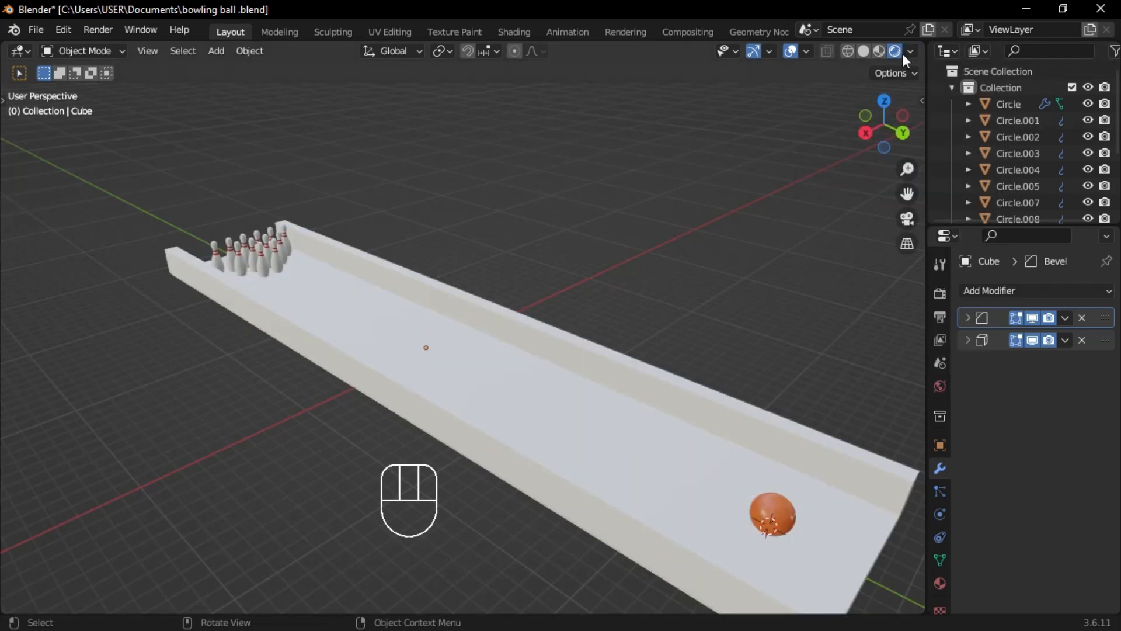
Step: Light the rendered viewport with the bright open-field HDRI
left_click(910, 51)
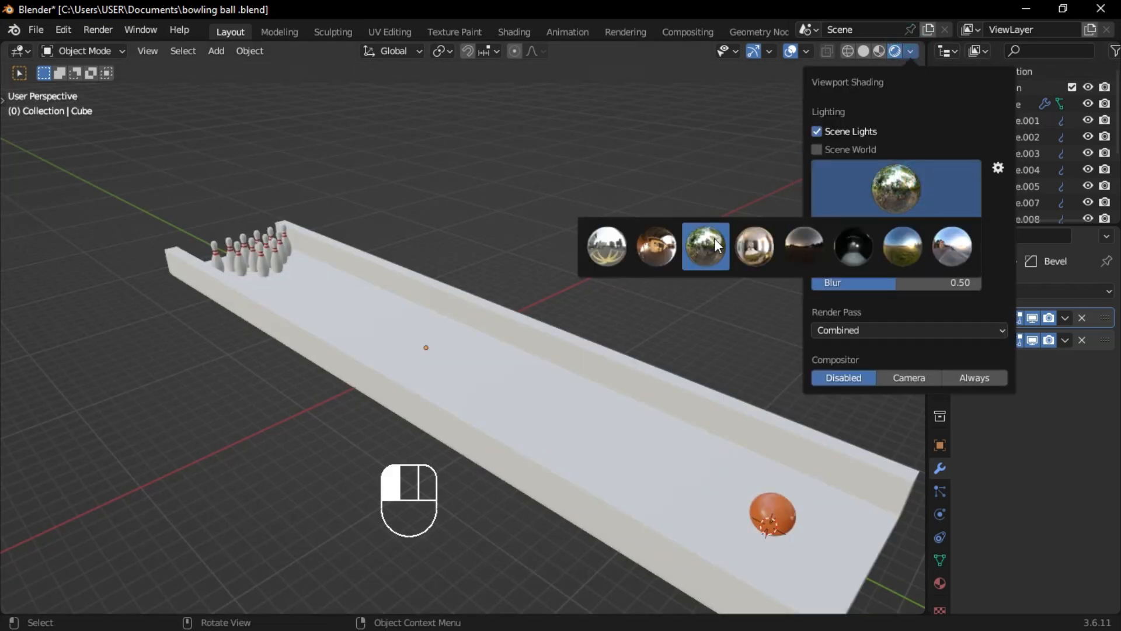
left_click(949, 244)
left_click(898, 192)
left_click(909, 240)
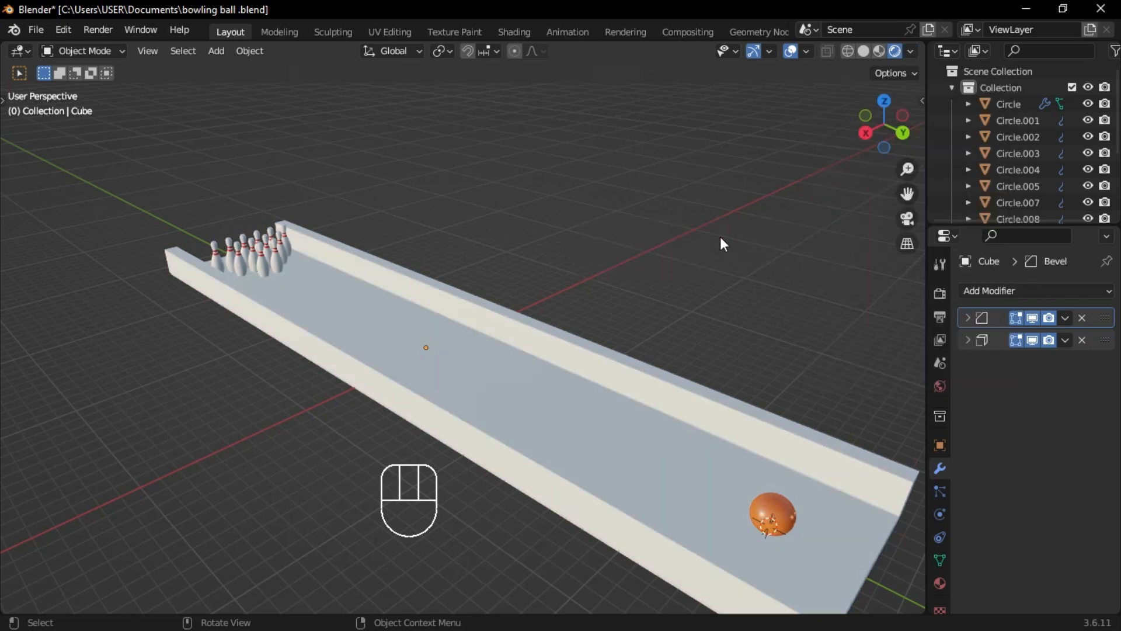
Step: Move the ball up along Z by about 9.12 m above the lane
middle_click_drag(721, 240, 800, 262)
left_click(810, 418)
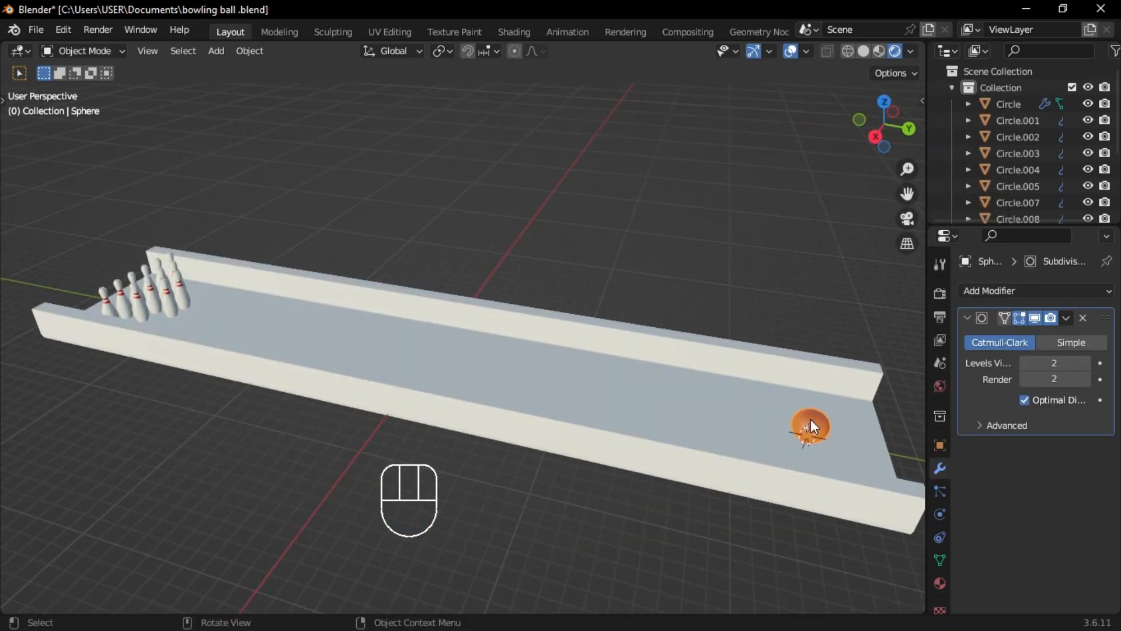
scroll(811, 419, "up", 2)
middle_click_drag(655, 345, 350, 243, "shift")
middle_click_drag(720, 345, 690, 331, "alt")
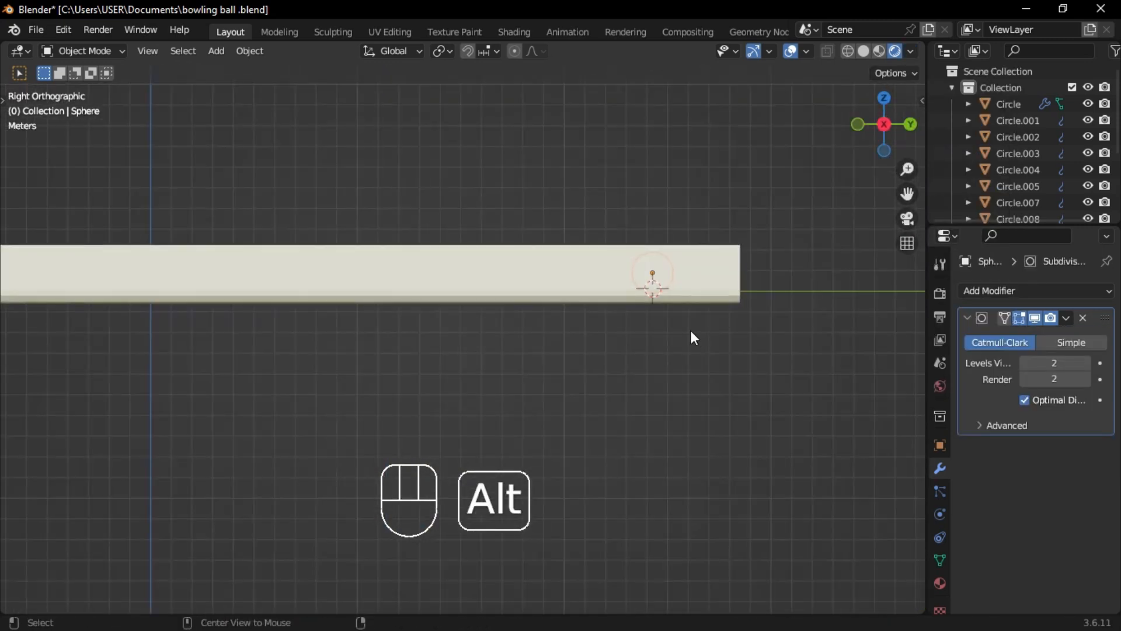
scroll(695, 310, "down", 2)
middle_click_drag(703, 286, 769, 300, "shift")
key("g")
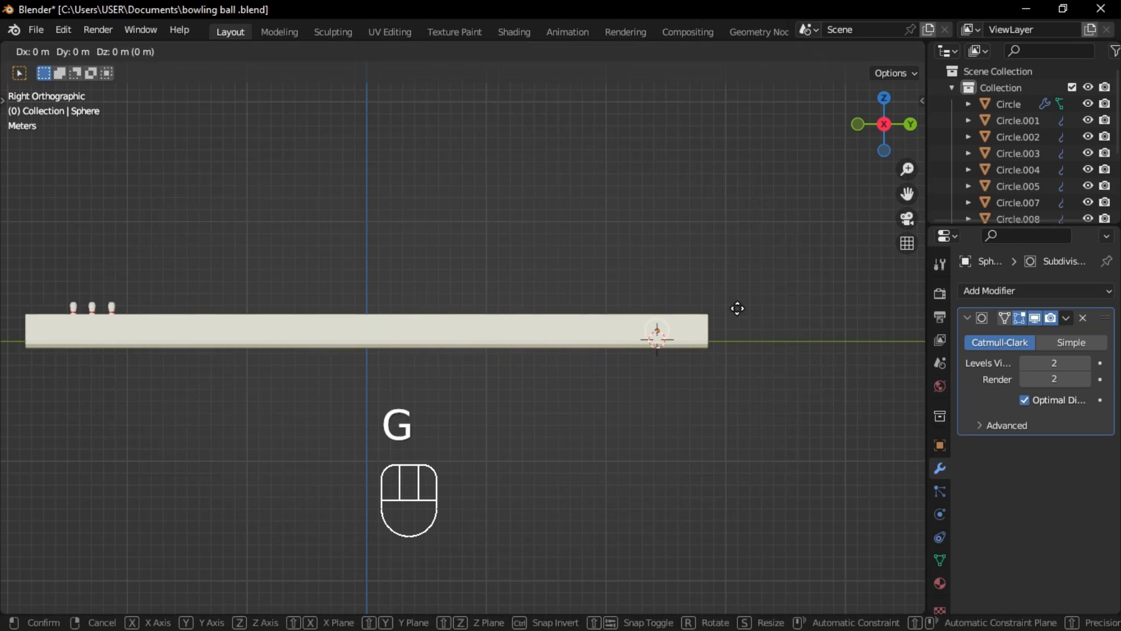
key("z")
left_click(739, 198)
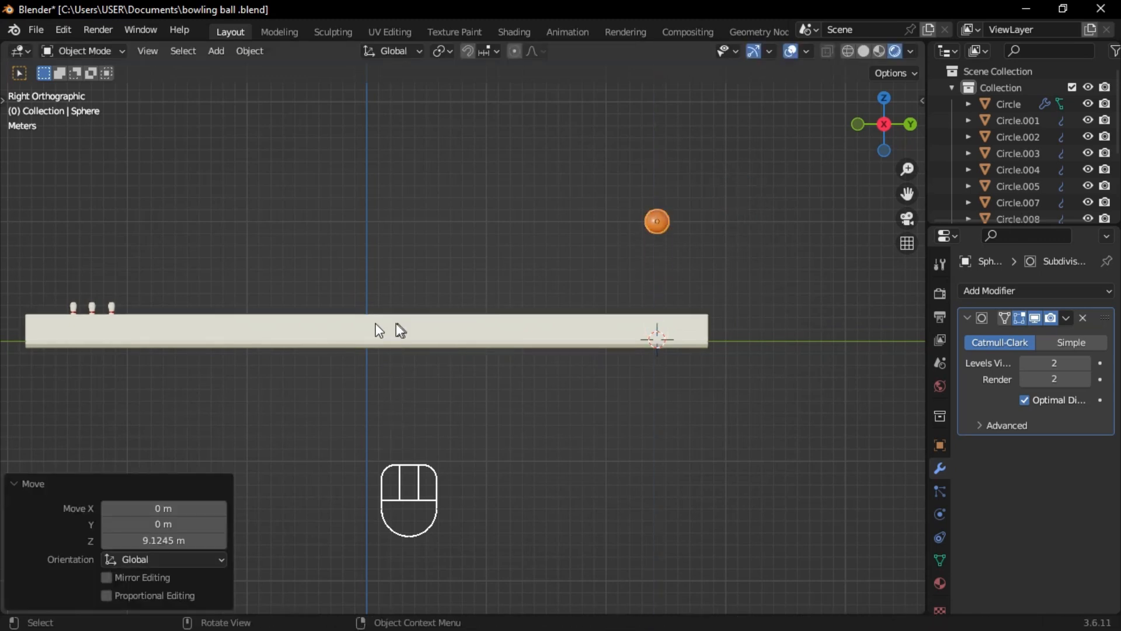
middle_click_drag(396, 324, 391, 290)
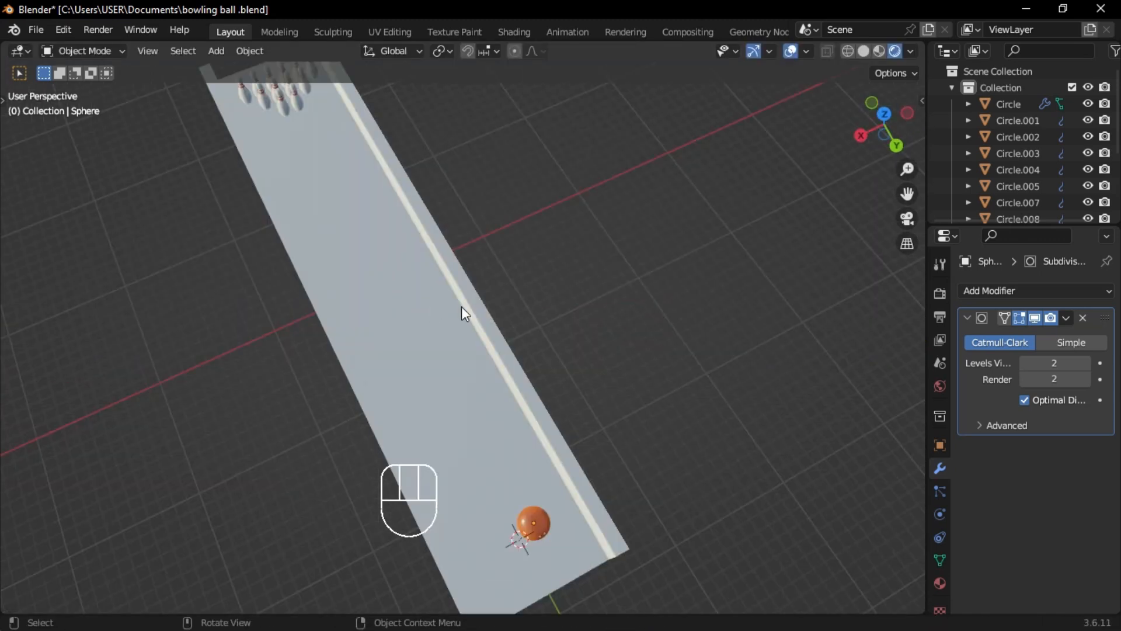
middle_click_drag(461, 314, 286, 189)
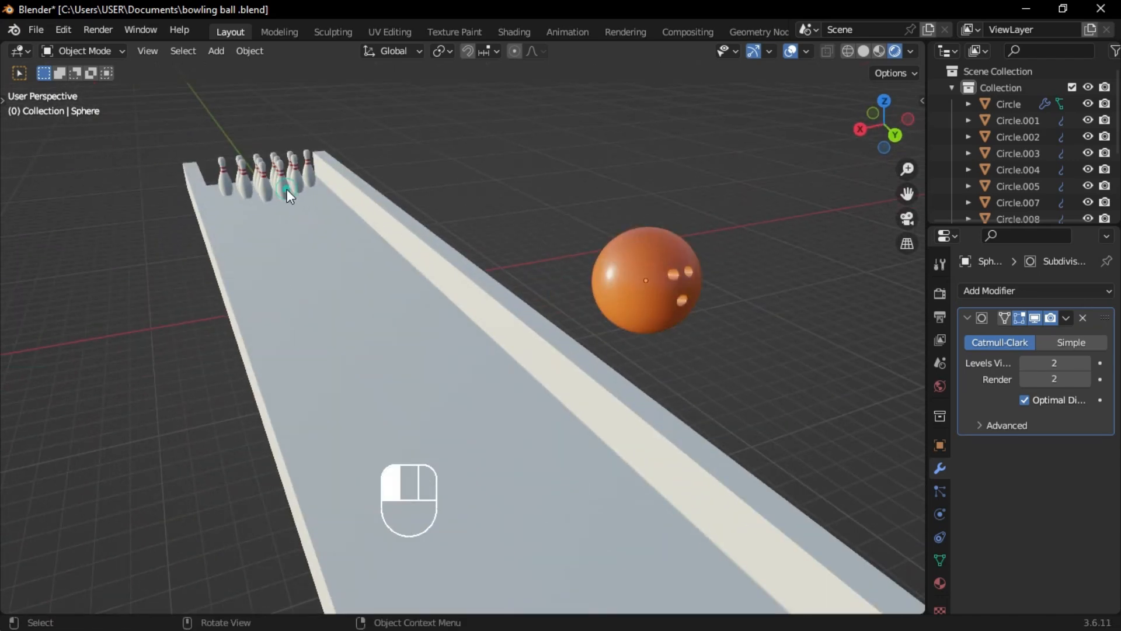
Step: Duplicate one pin of the front two-pin row and shift the copy along X to sit between the two pins
left_click(286, 189)
key("f")
scroll(409, 403, "down", 6)
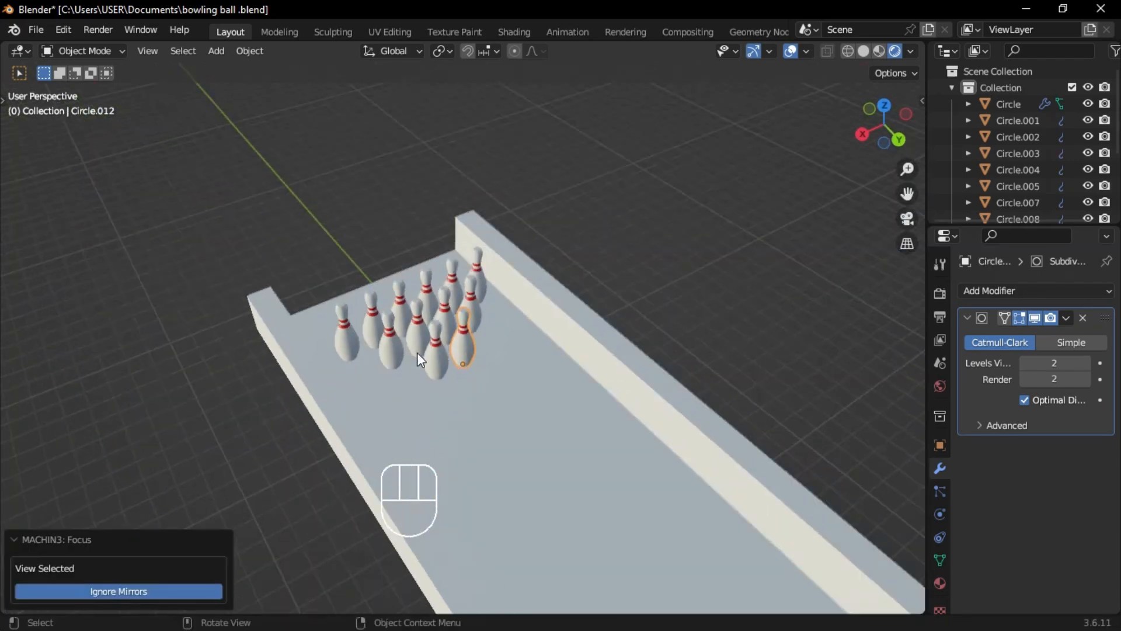
middle_click_drag(417, 353, 432, 397)
key("shift+d")
key("x")
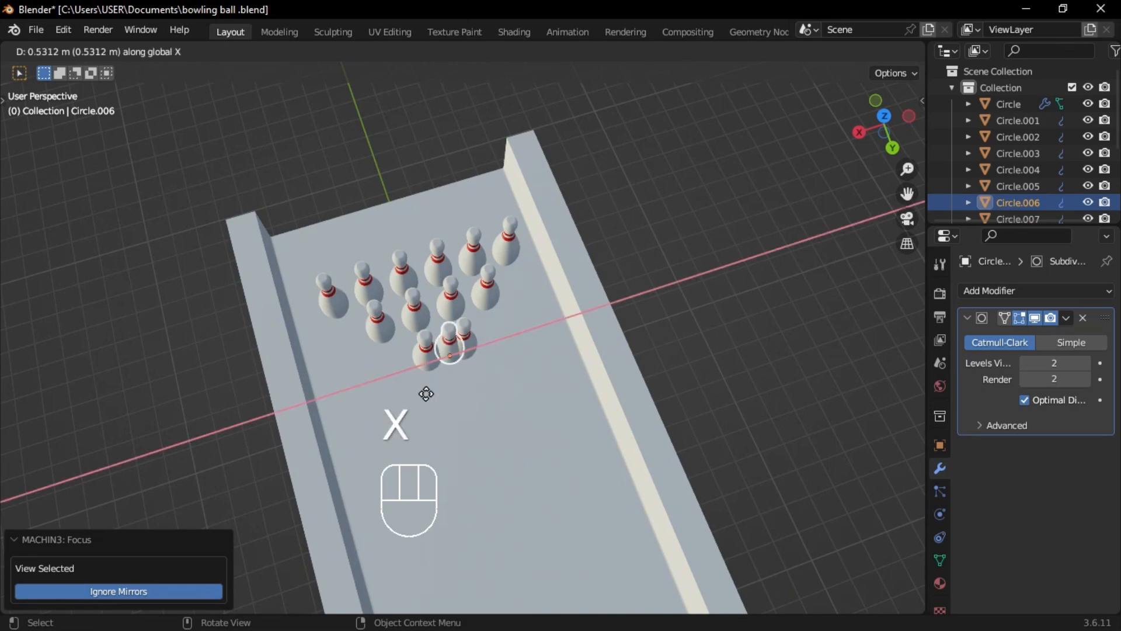
left_click(426, 393)
Step: Move the duplicated pin 1.514 m along Y in front of the two-pin row as the head pin
middle_click_drag(468, 350, 472, 366)
key("g")
key("x")
key("y")
left_click(467, 374)
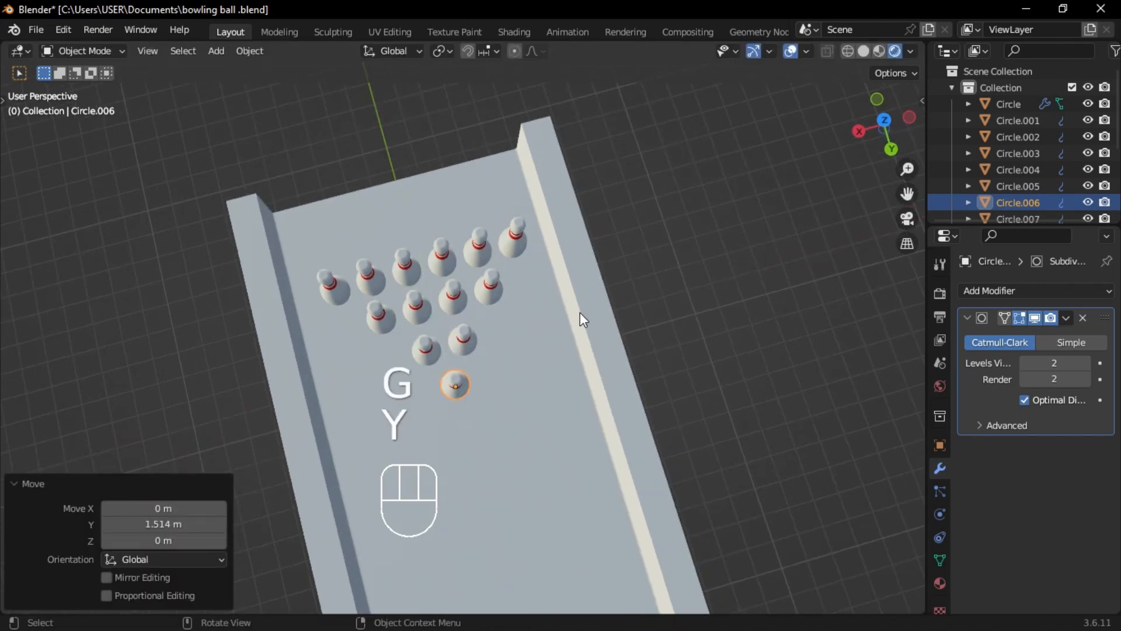
Step: Fine-tune the head pin's spacing along Y in front of the two-pin row
middle_click_drag(581, 315, 520, 280)
key("g")
key("y")
left_click(656, 370)
left_click(519, 280)
middle_click_drag(520, 281, 410, 342, "shift")
left_click(353, 272)
middle_click_drag(411, 196, 473, 305, "shift")
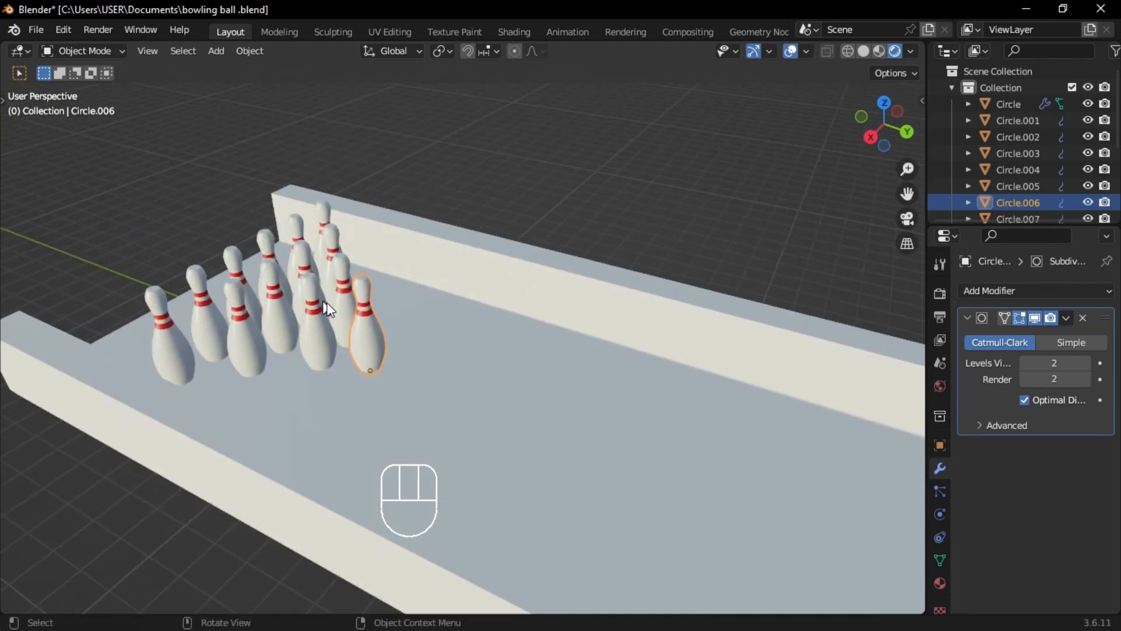
Step: Add an active Rigid Body to the head pin and copy its rigid body settings to all the other pins
left_click(944, 516)
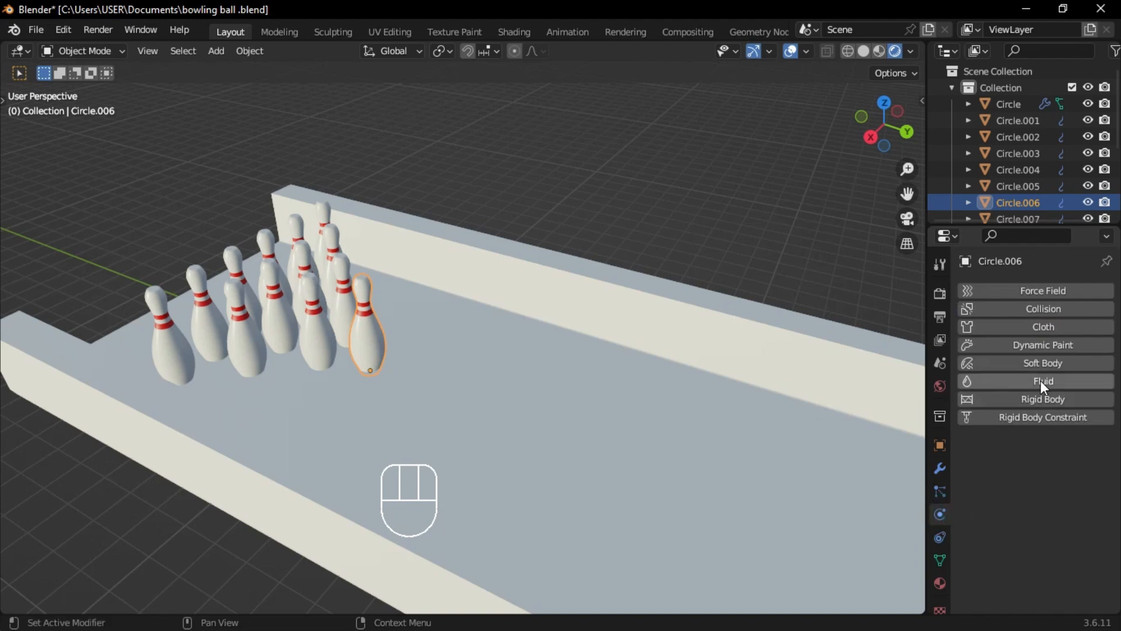
left_click(1042, 400)
middle_click_drag(321, 255, 264, 187)
left_click_drag(263, 185, 522, 243)
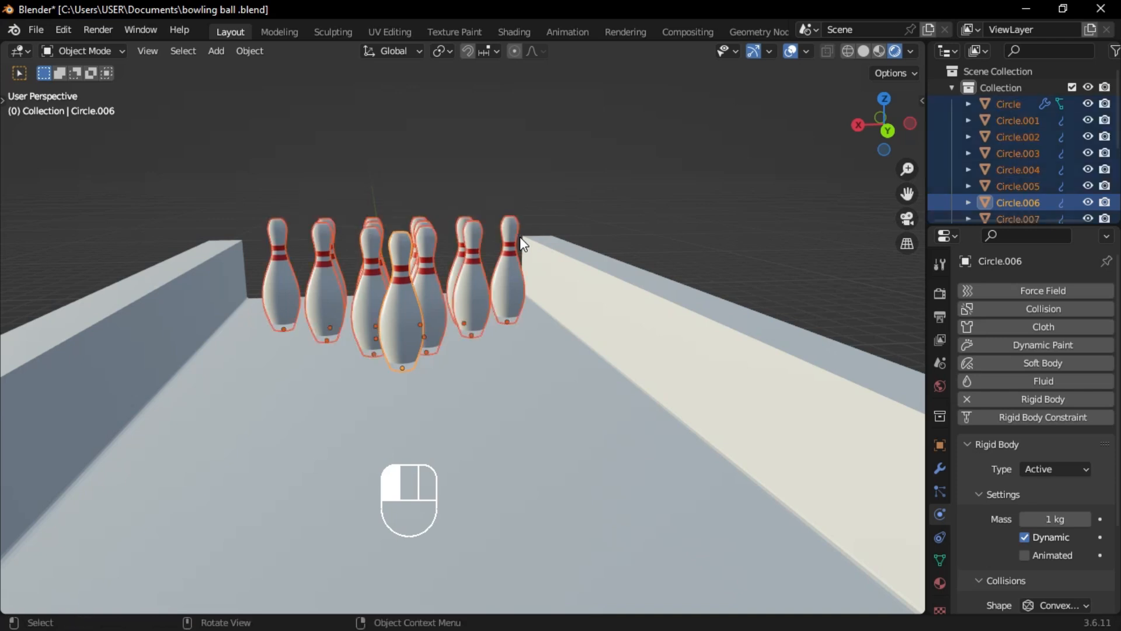
middle_click_drag(478, 241, 497, 299)
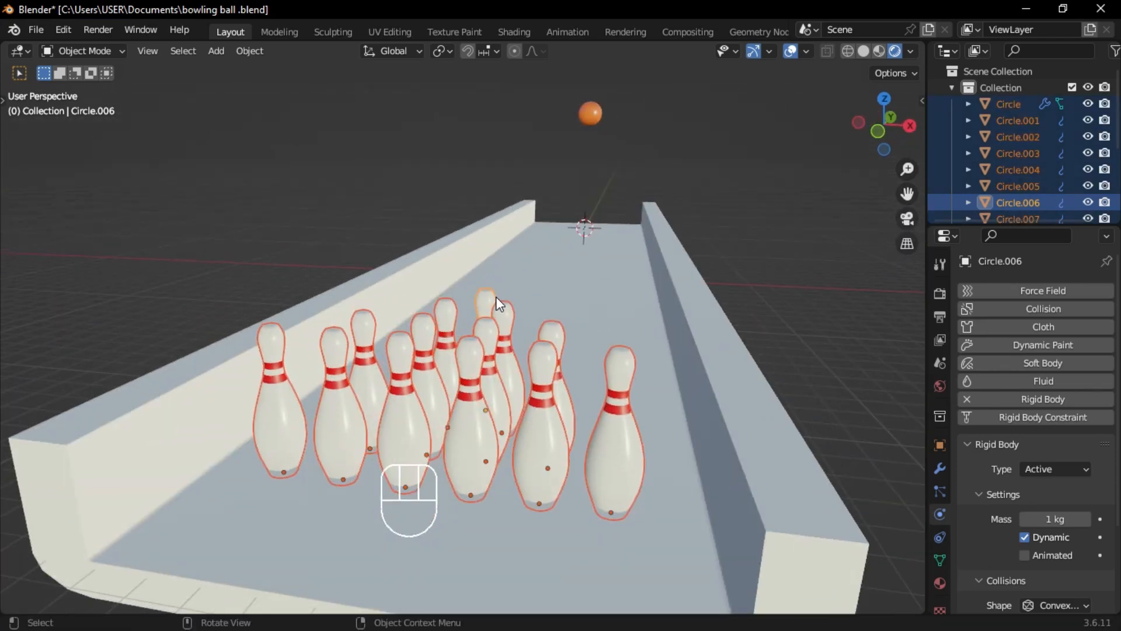
key("F3")
type("copy")
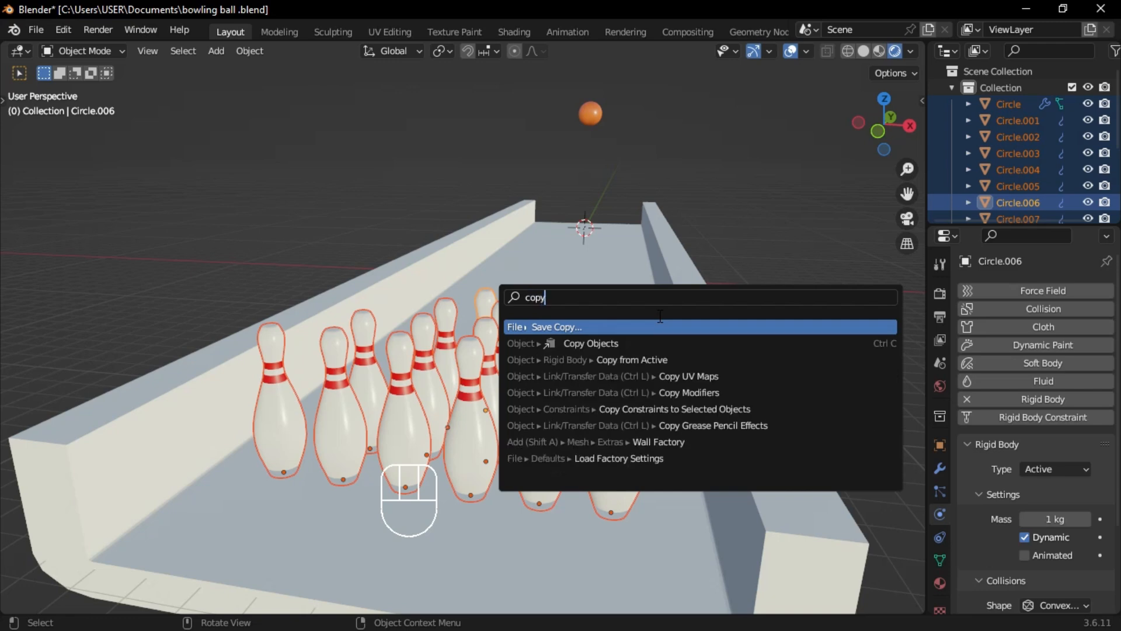
type(" fro")
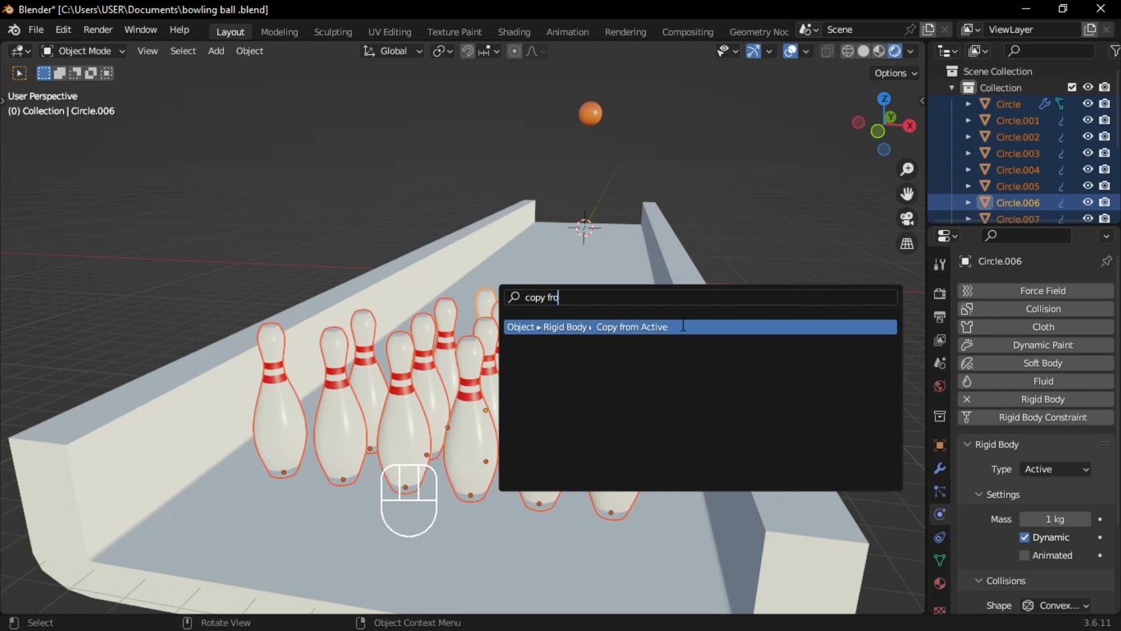
left_click(682, 325)
Step: Raise all the pins along Z in the front view to bring their bases out of the lane floor
middle_click_drag(681, 324, 440, 310)
scroll(532, 306, "up", 4)
key("g")
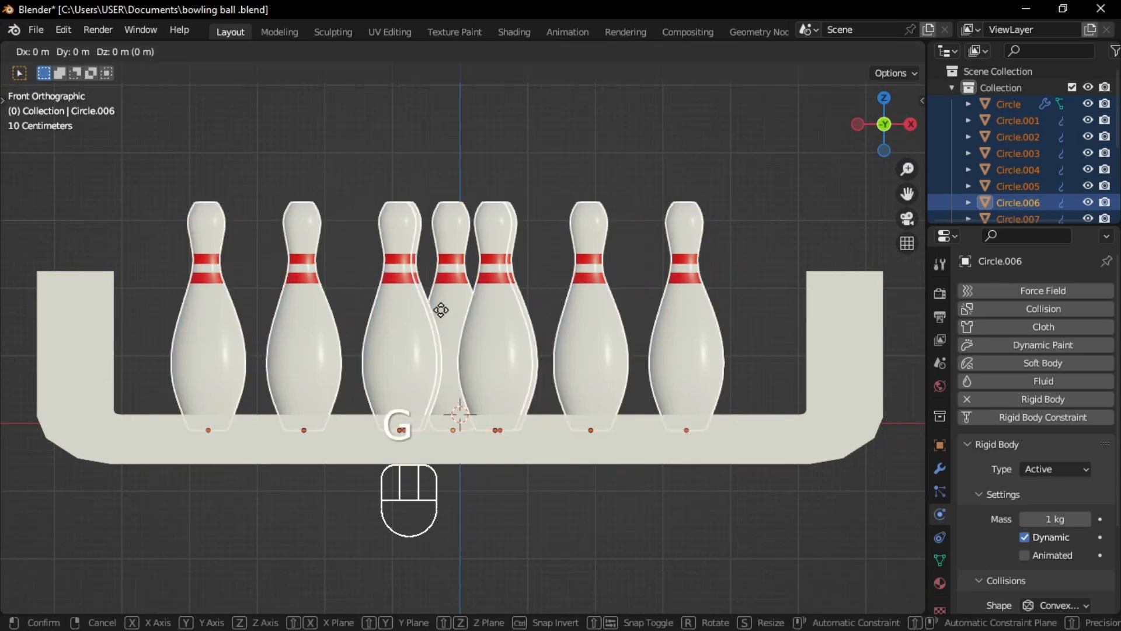
key("z")
left_click(453, 286)
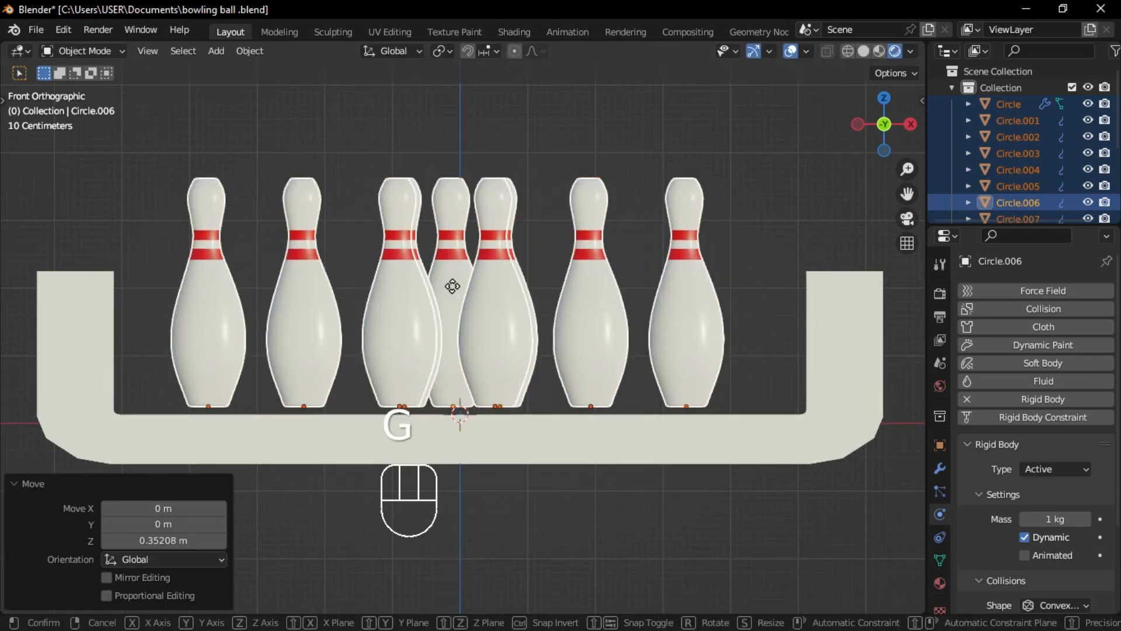
key("ctrl+z")
key("g")
key("z")
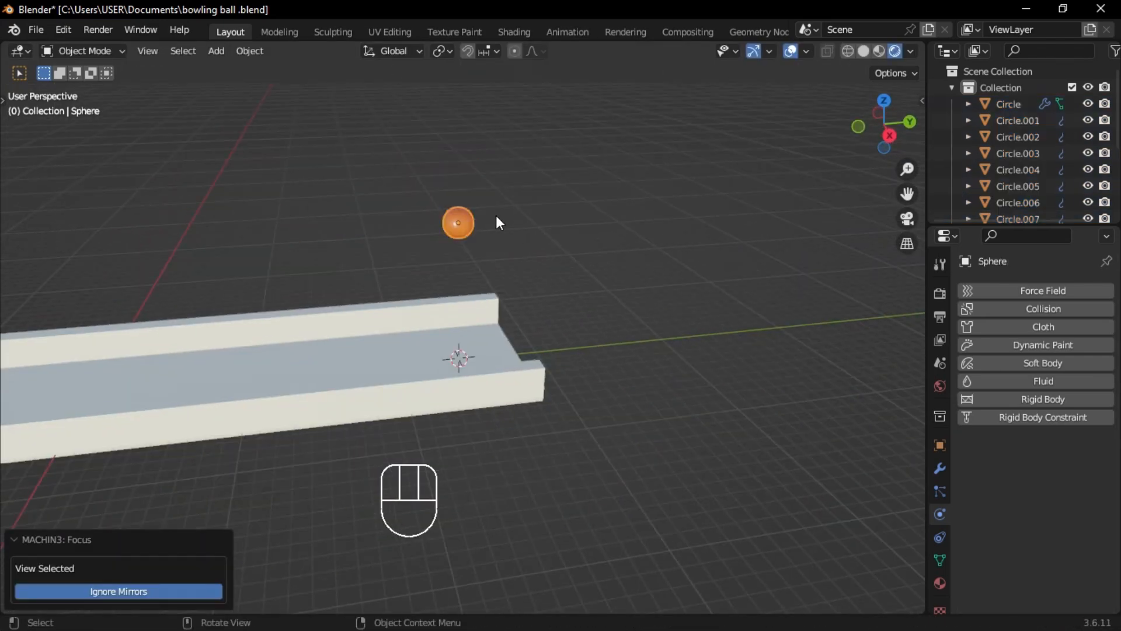
Step: Add an active Rigid Body to the bowling ball, with a mass of 30 kg and Animated enabled
middle_click_drag(497, 216, 762, 309)
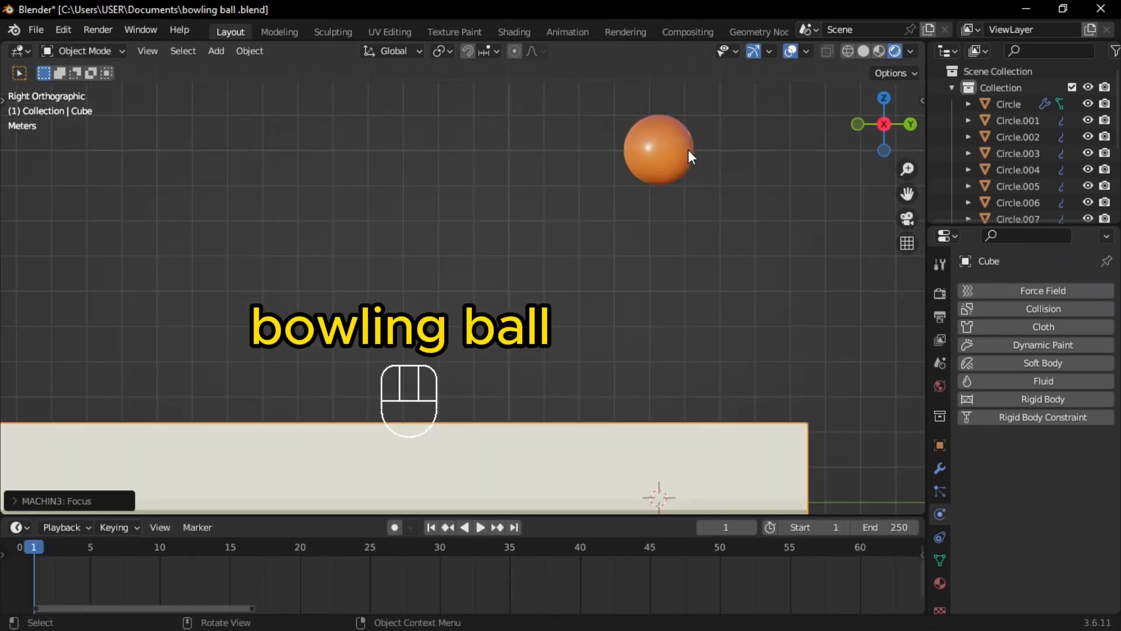
left_click(685, 159)
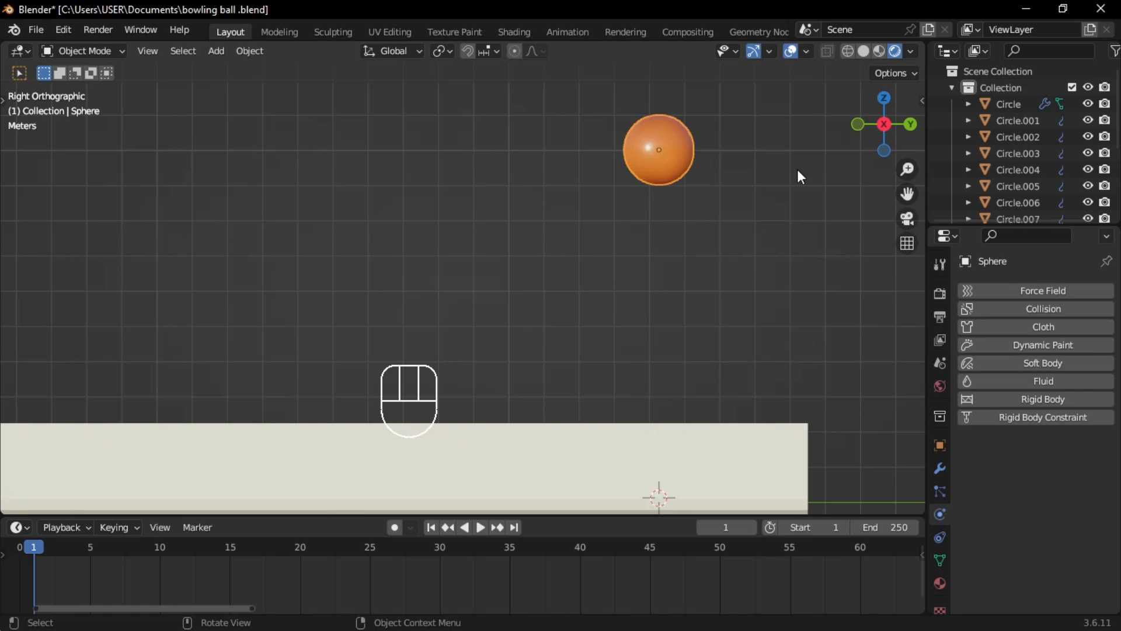
left_click(1033, 398)
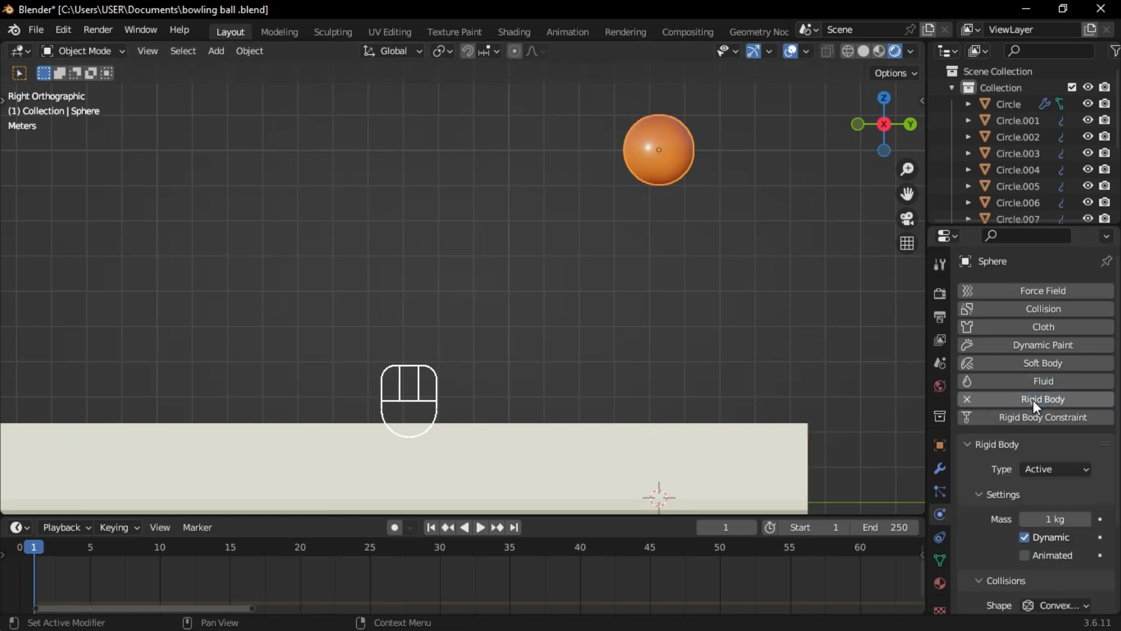
left_click(1054, 518)
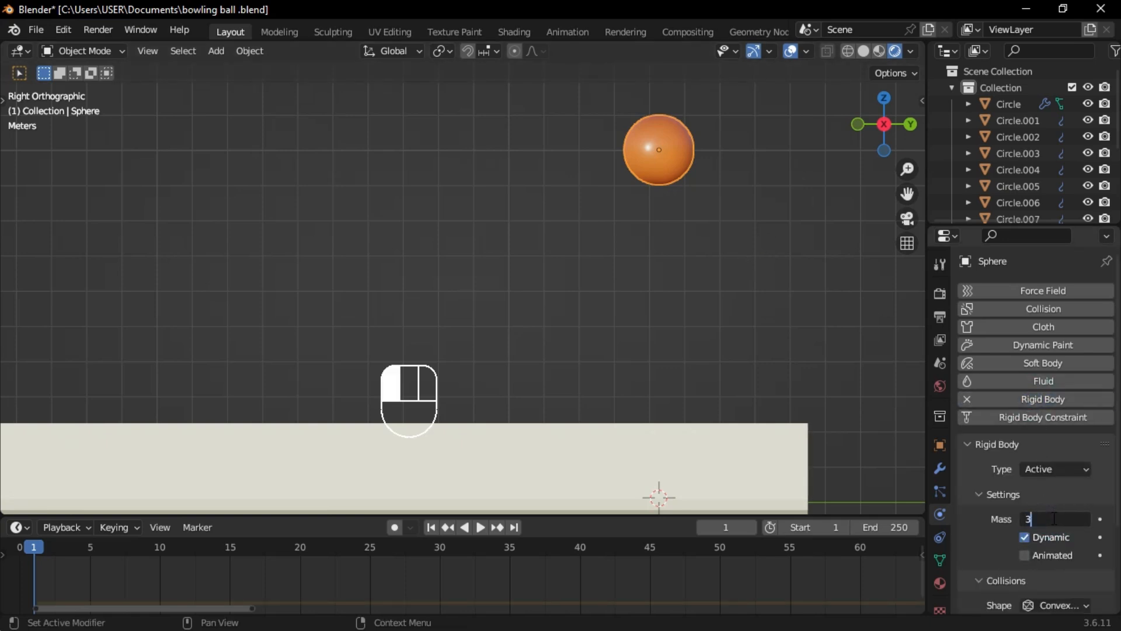
key("Return")
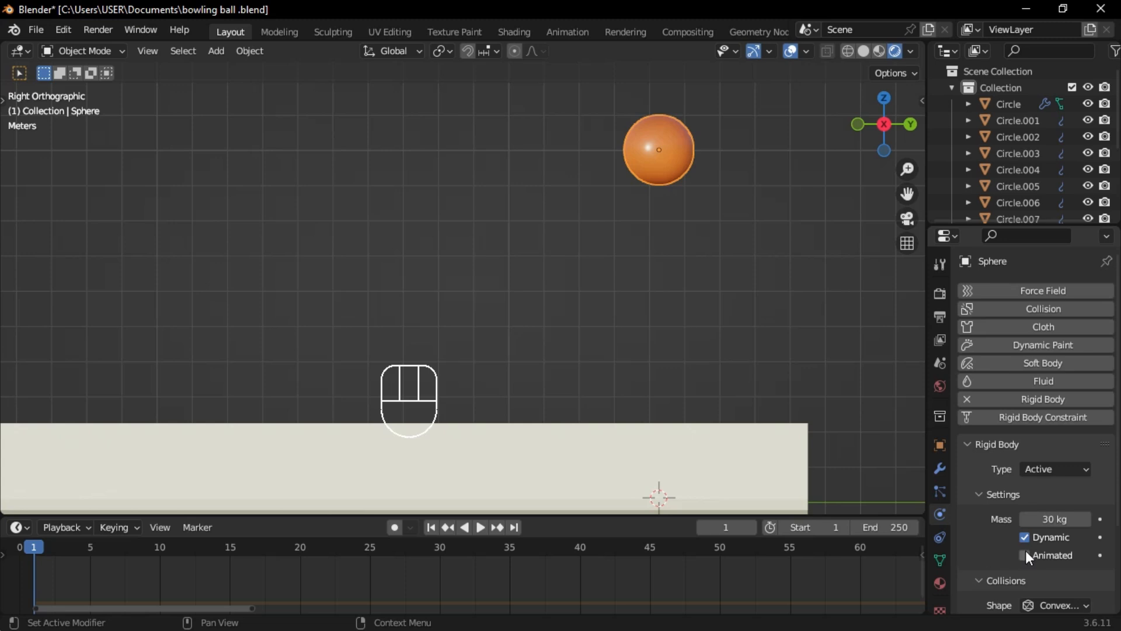
left_click(1026, 555)
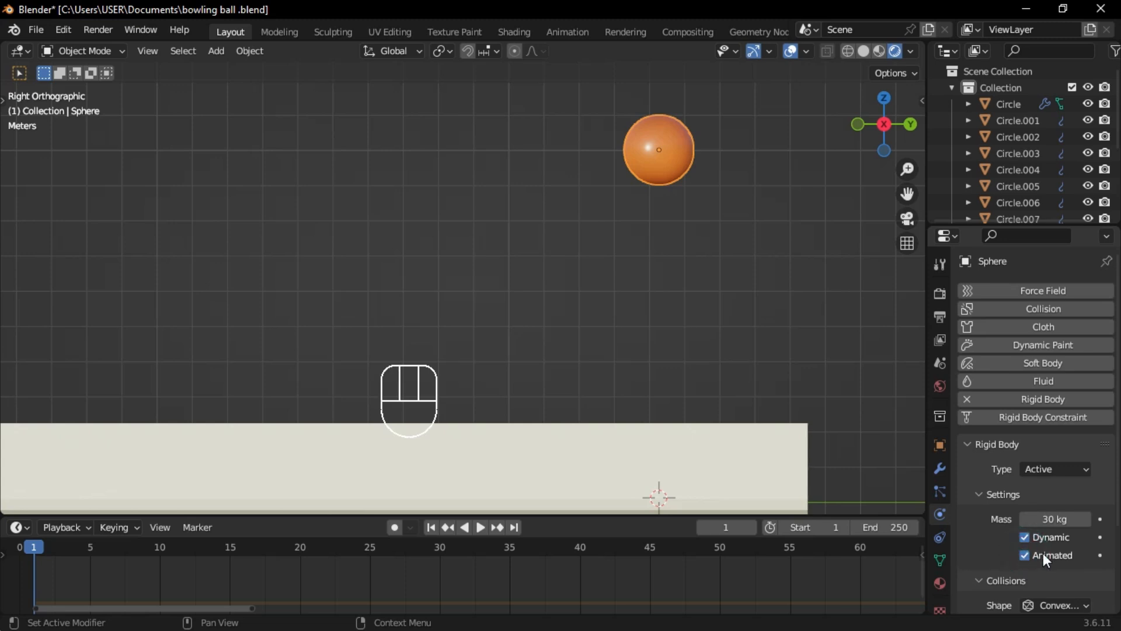
Step: Keyframe the raised ball at frame 1, and again at frame 10 with it moved forward and down to the lane
key("i")
left_click(667, 146)
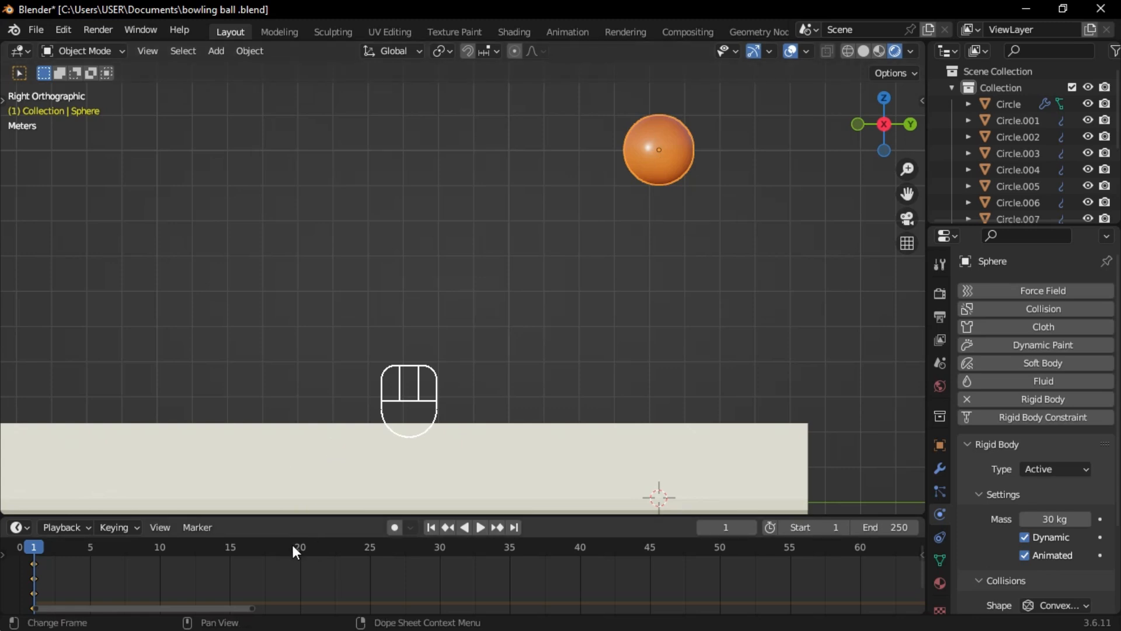
left_click(162, 548)
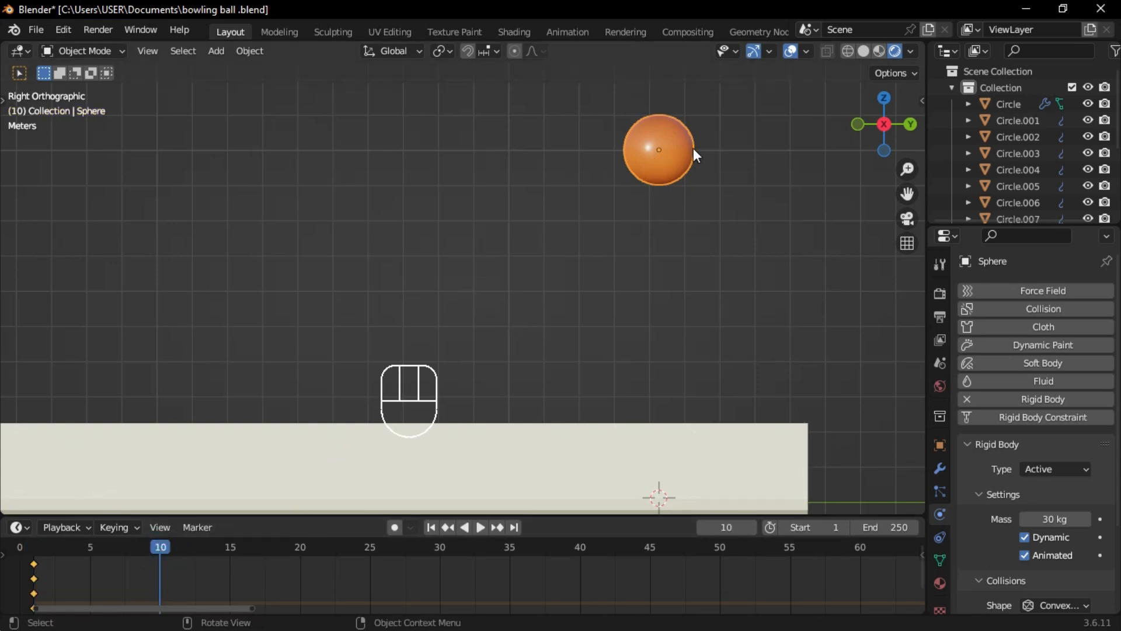
key("g")
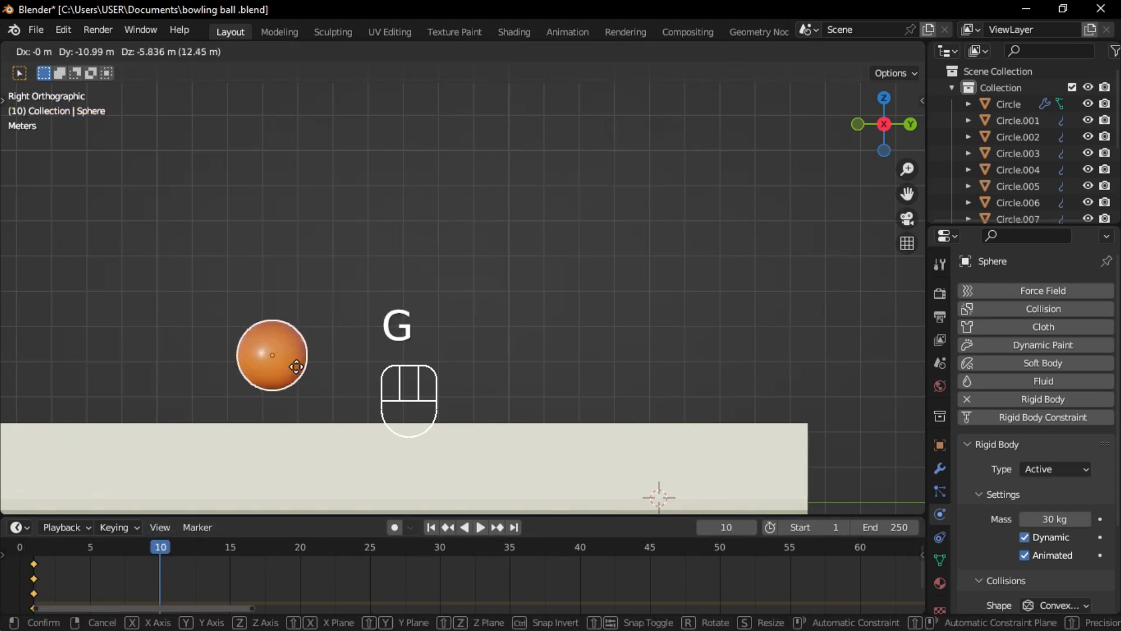
left_click(272, 403)
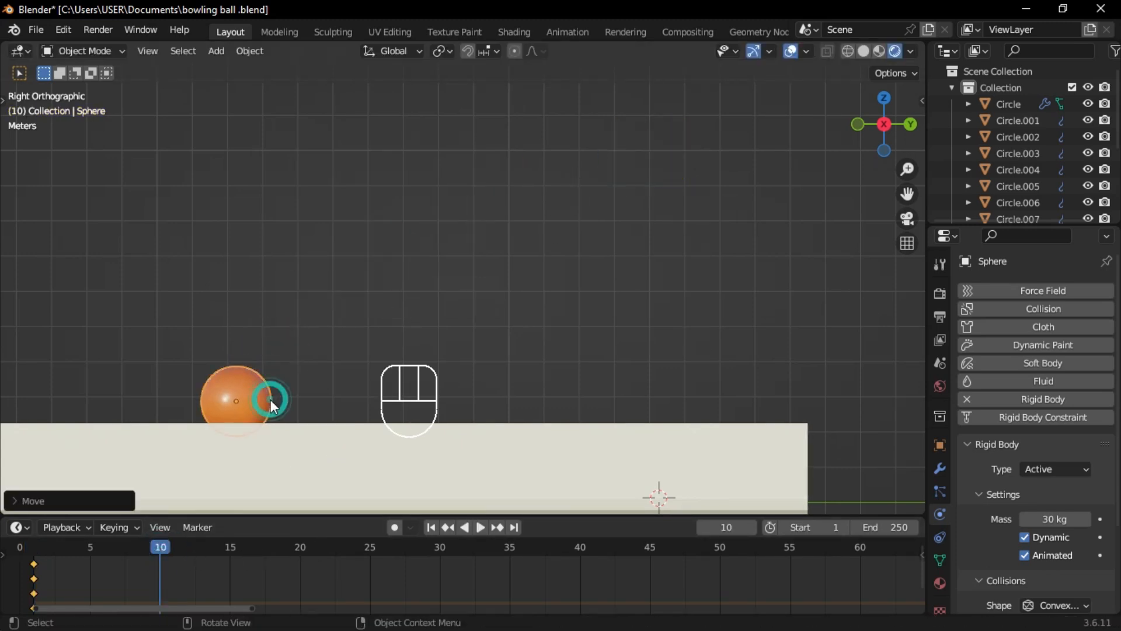
key("i")
left_click(542, 222)
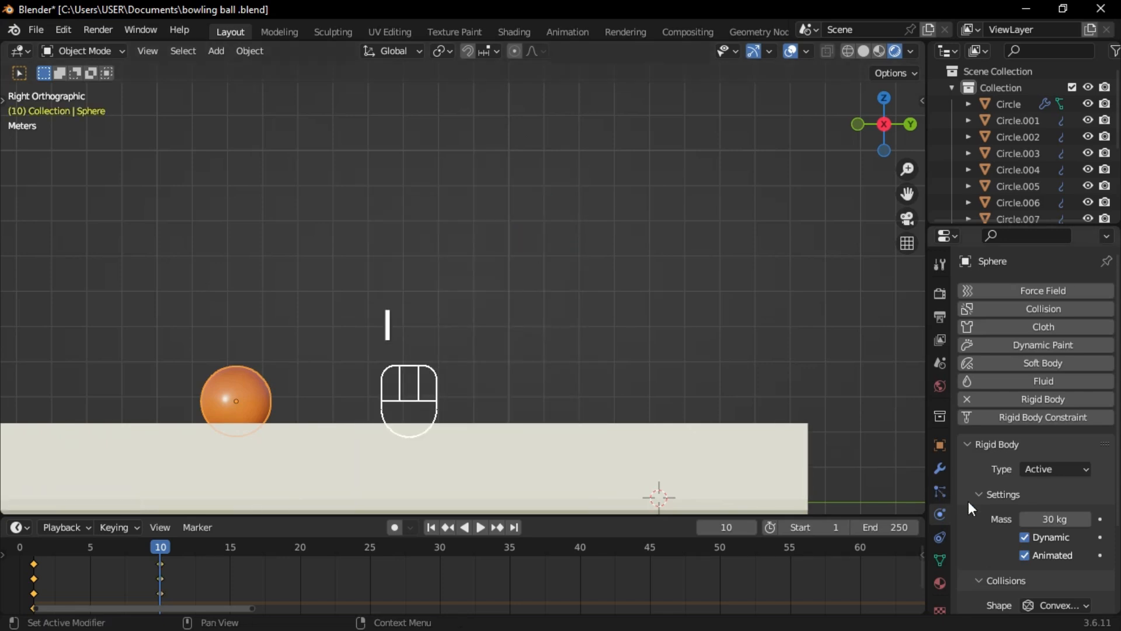
Step: Keyframe the ball's Animated rigid body option as enabled at frame 6 and disabled at frame 8
left_click(117, 546)
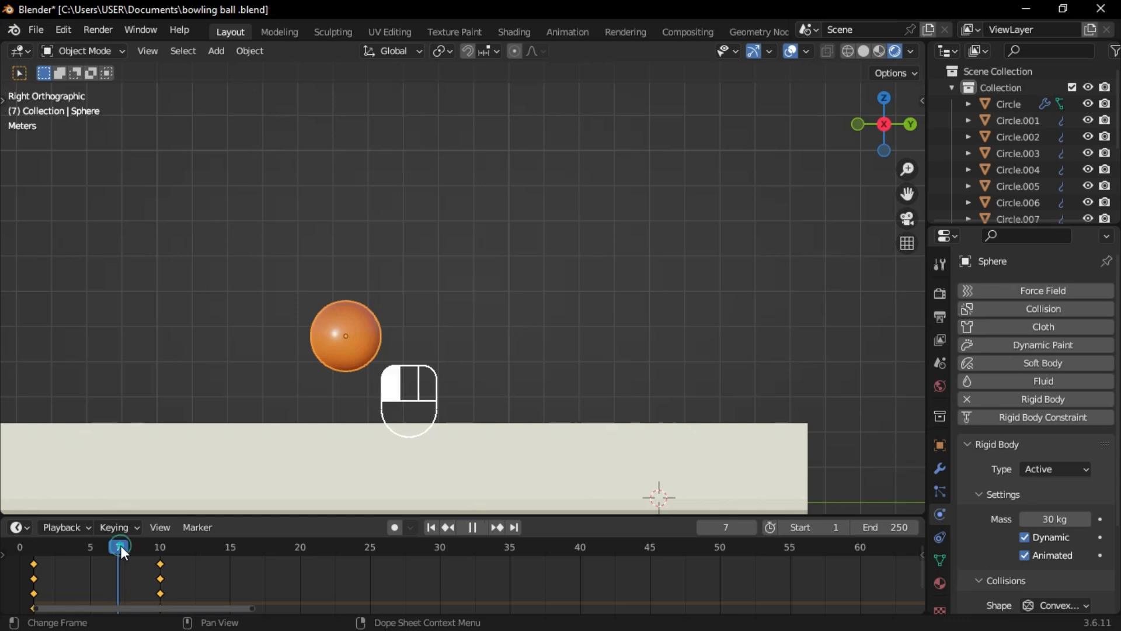
left_click_drag(121, 546, 104, 546)
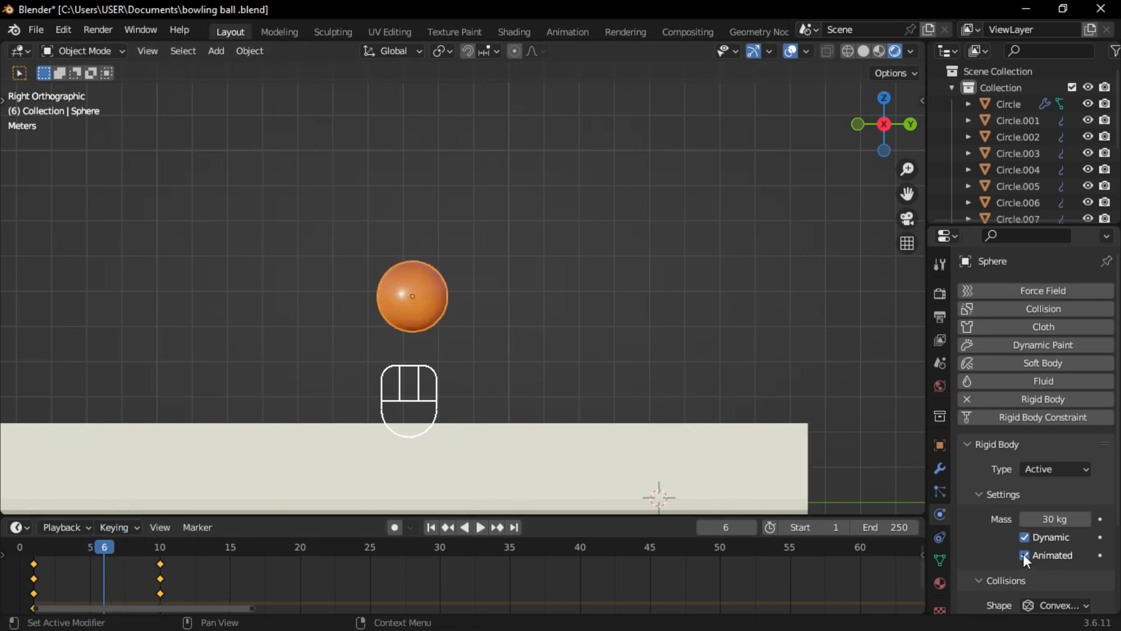
key("i")
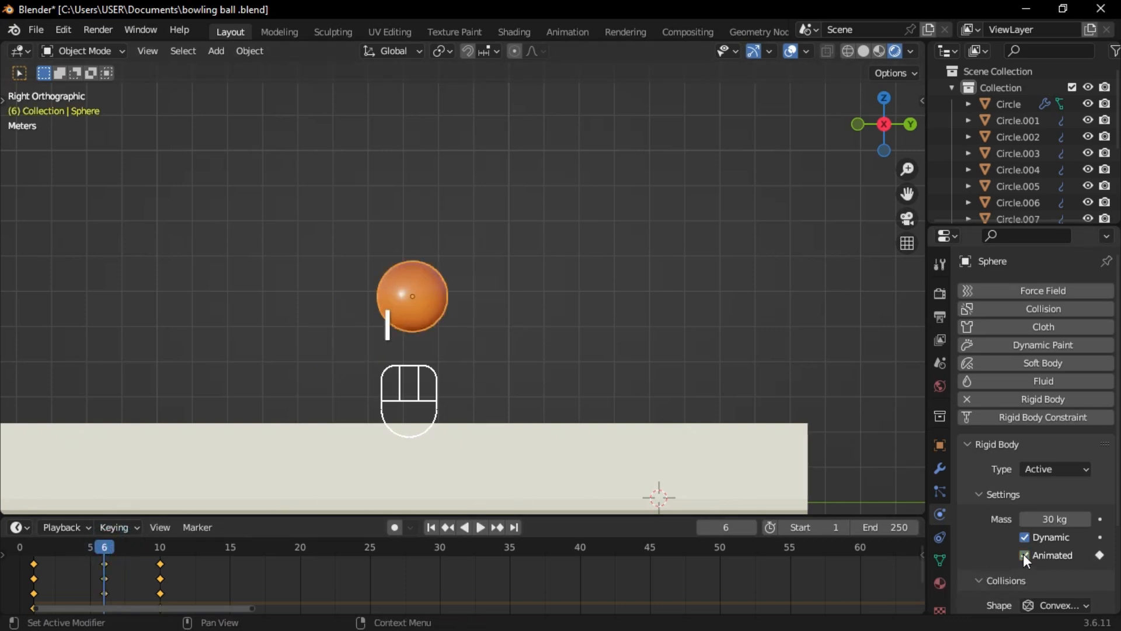
left_click(119, 551)
left_click(133, 552)
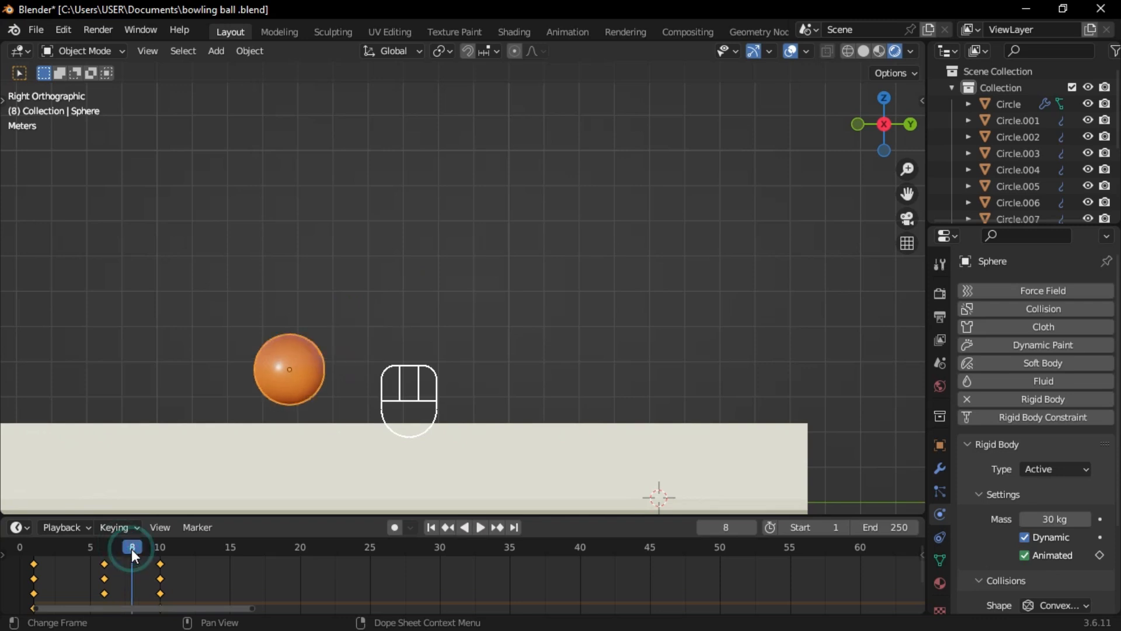
left_click(1027, 554)
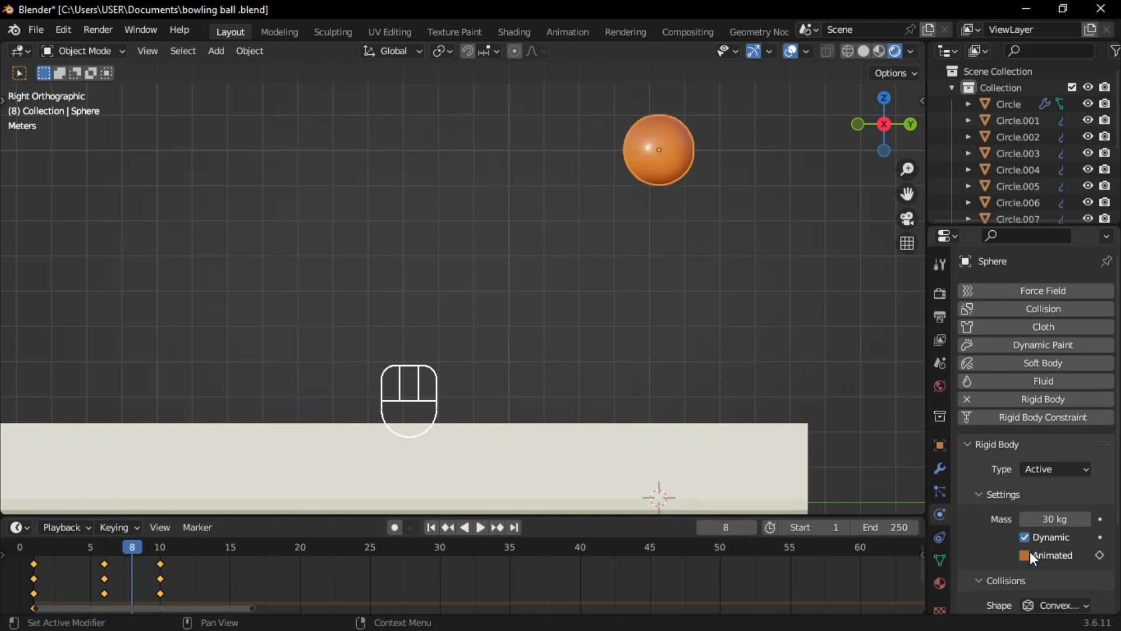
key("i")
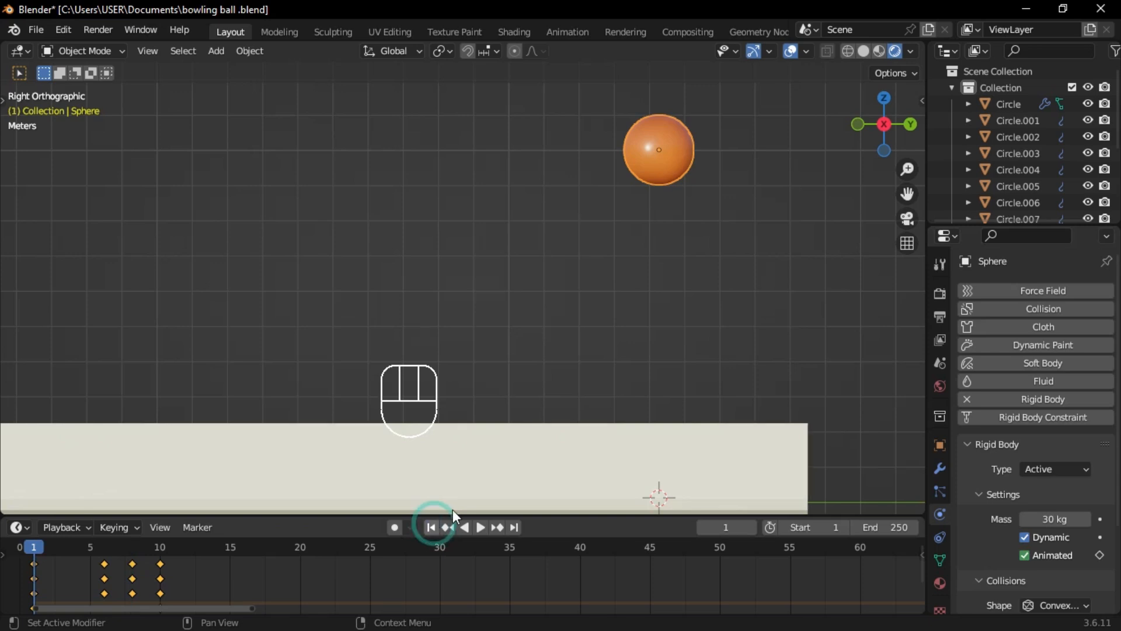
Step: Play the simulation to check how the ball and pins behave on the lane, and return to frame 1
middle_click_drag(502, 455, 489, 411)
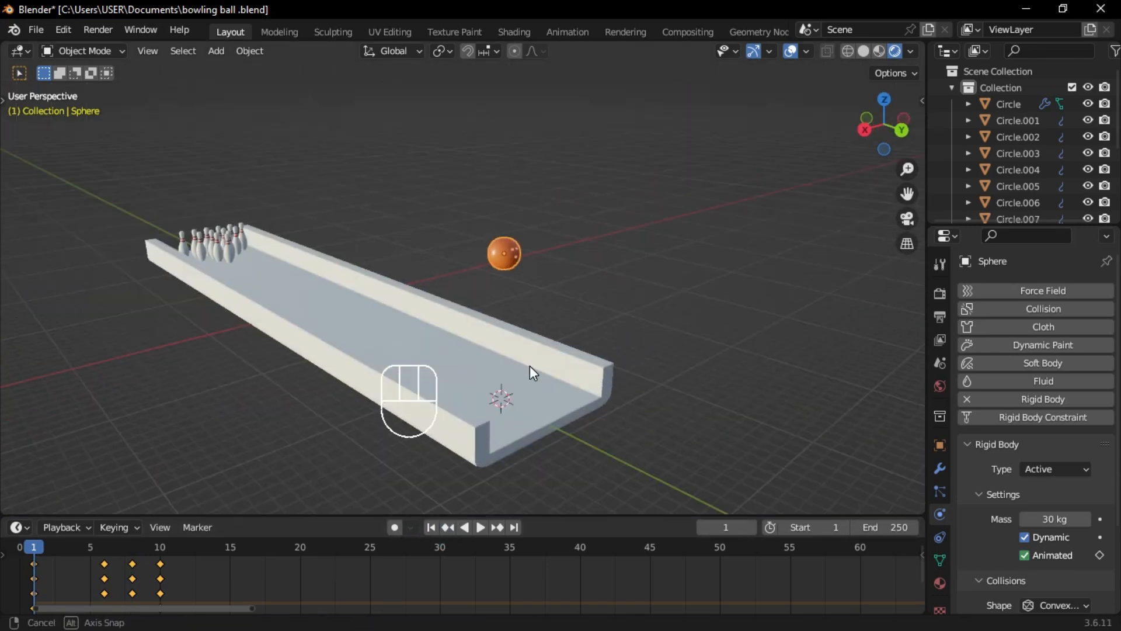
middle_click_drag(530, 366, 548, 338)
key("space")
key("space")
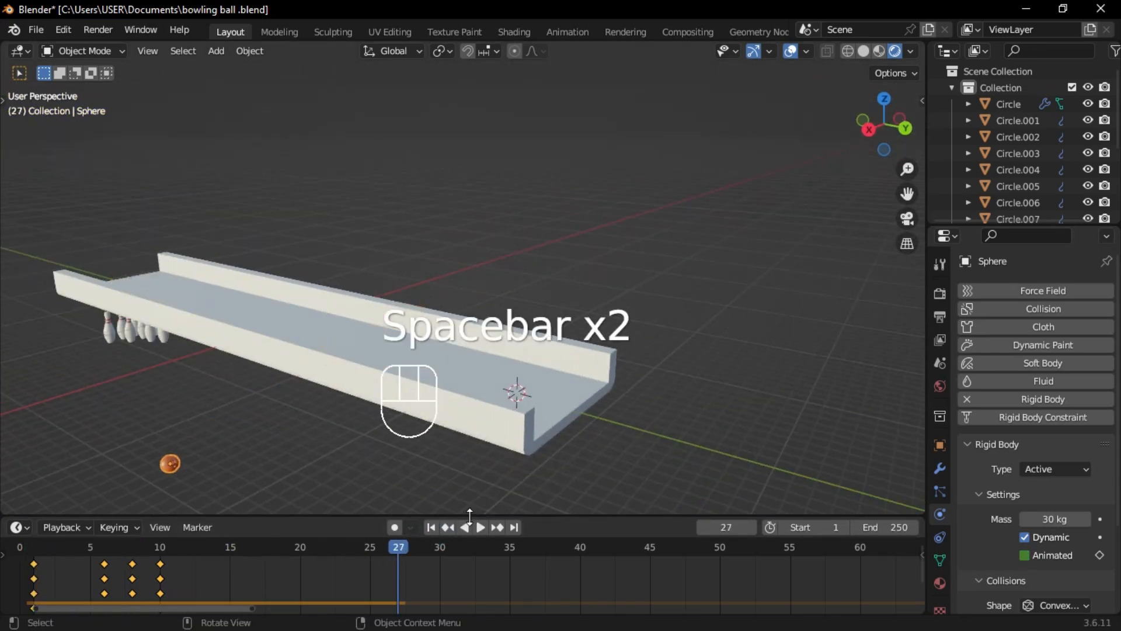
key("shift+Left")
Step: Add a Rigid Body to the lane, with type Passive and the Mesh collision shape
left_click(562, 357)
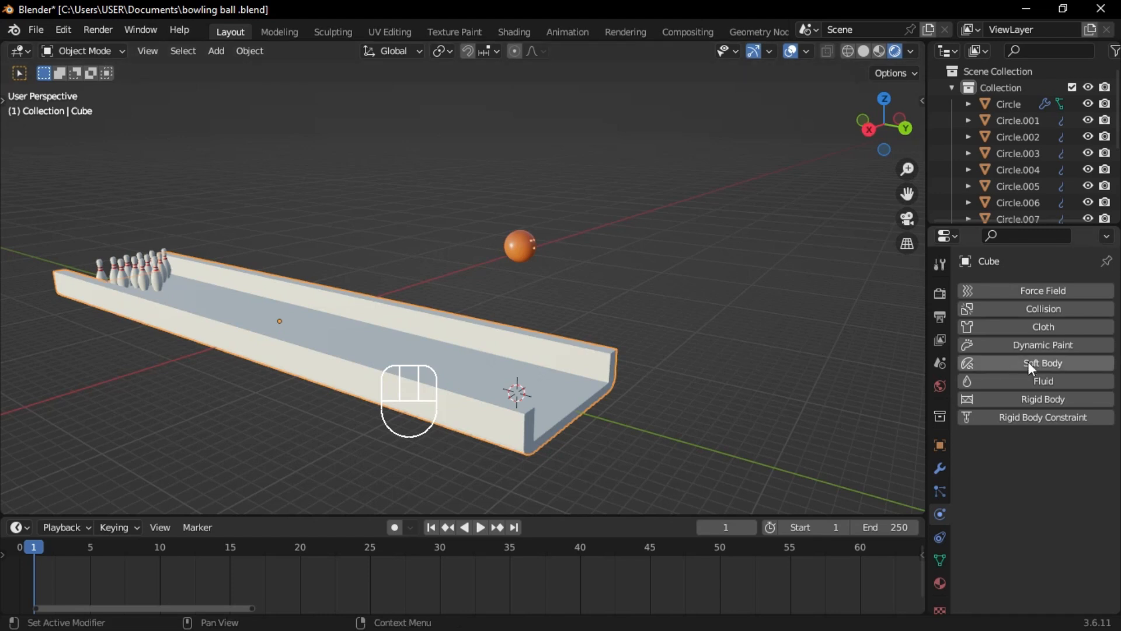
left_click(1044, 398)
left_click(1046, 471)
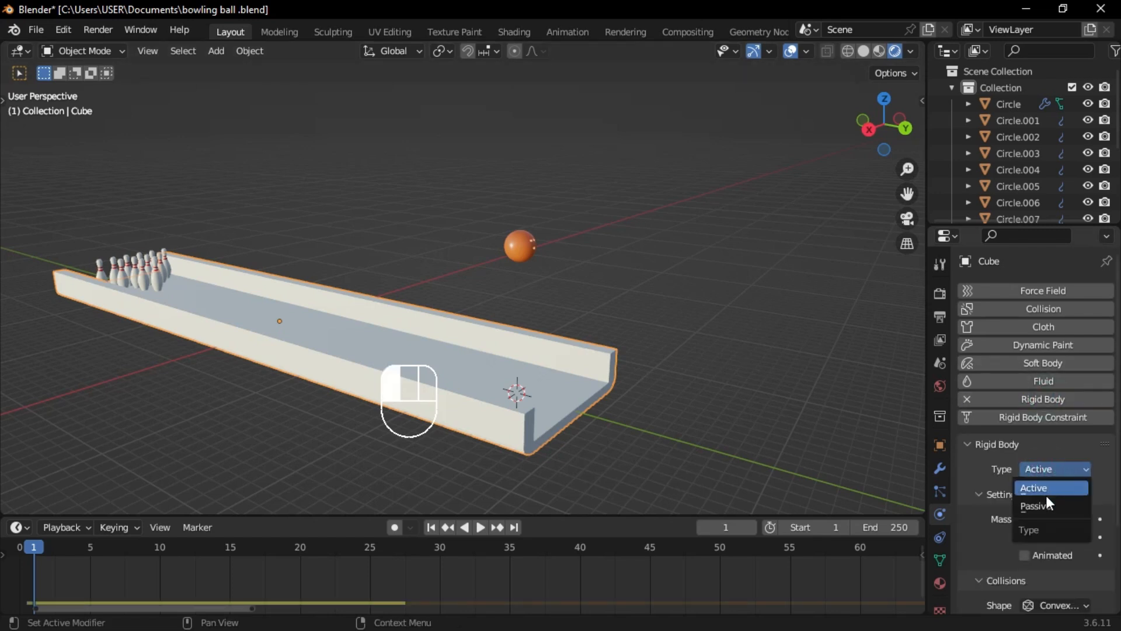
left_click(1045, 500)
scroll(1043, 512, "down", 2)
left_click(1043, 514)
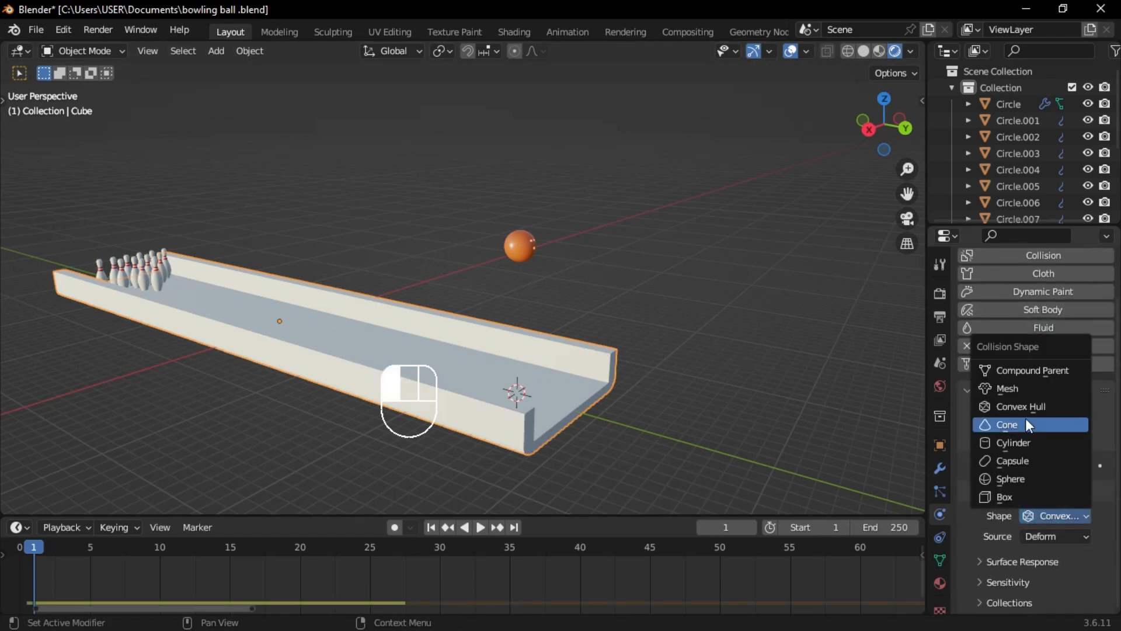
left_click(1024, 389)
Step: Play the simulation while viewing the pin end of the lane, and select one of the pins
middle_click_drag(672, 385, 619, 356)
key("space")
left_click(574, 369)
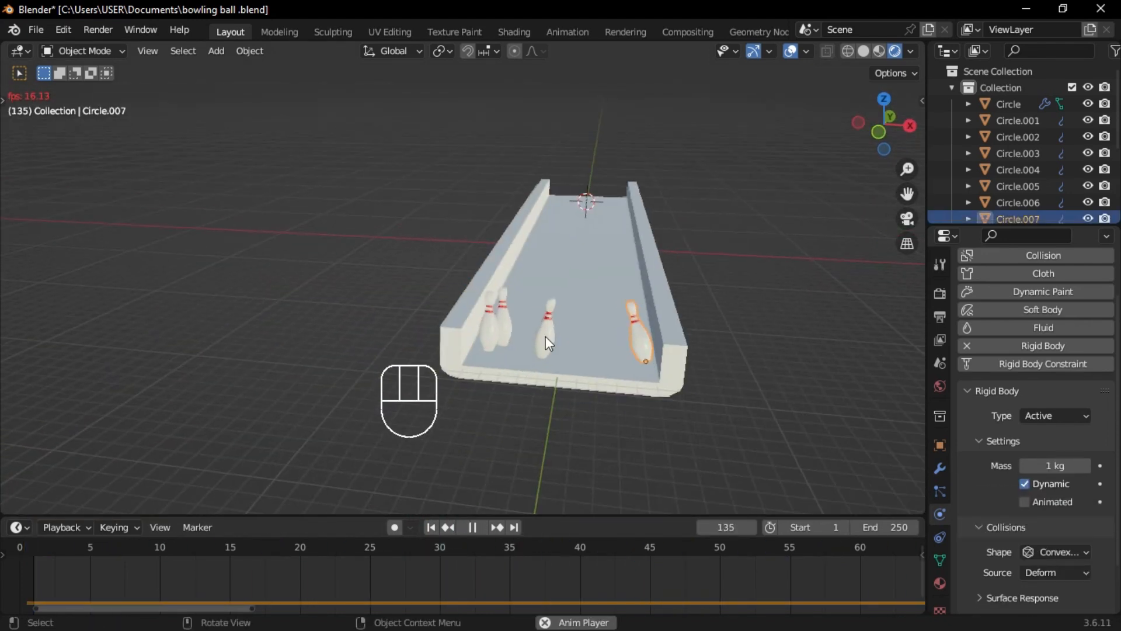
Step: Extend the selection with another standing pin, stop the playback and return to frame 1
left_click(545, 335, "shift")
left_click(639, 330, "shift")
key("f")
left_click(472, 527)
left_click(431, 528)
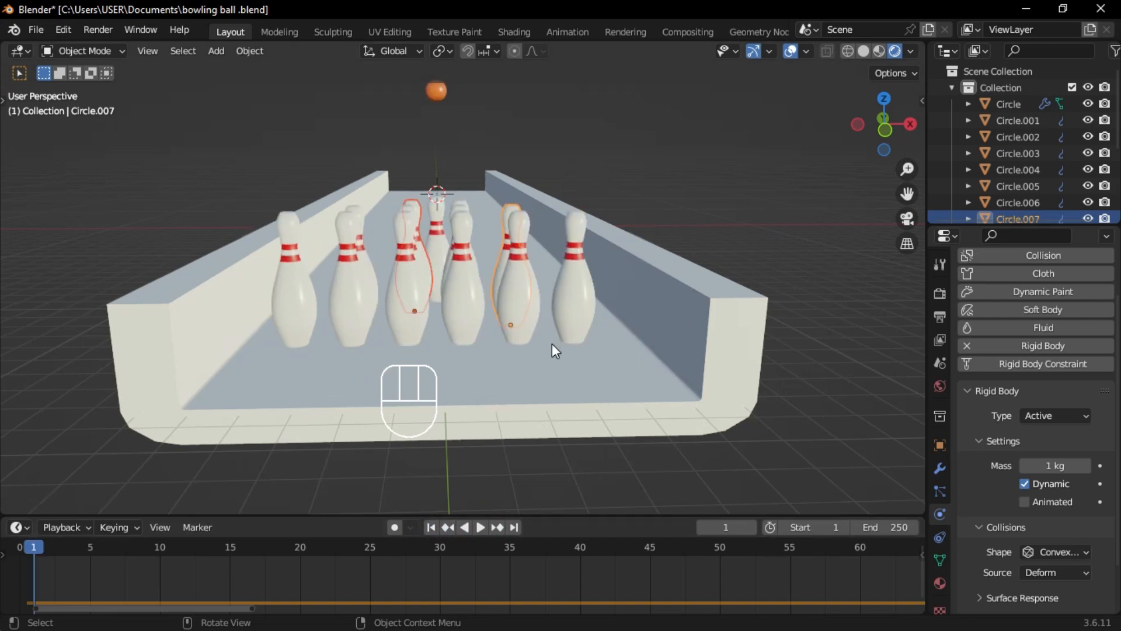
Step: Play the simulation from frame 1 to watch the ball hit the pins, stop it and rewind to the start
key("space")
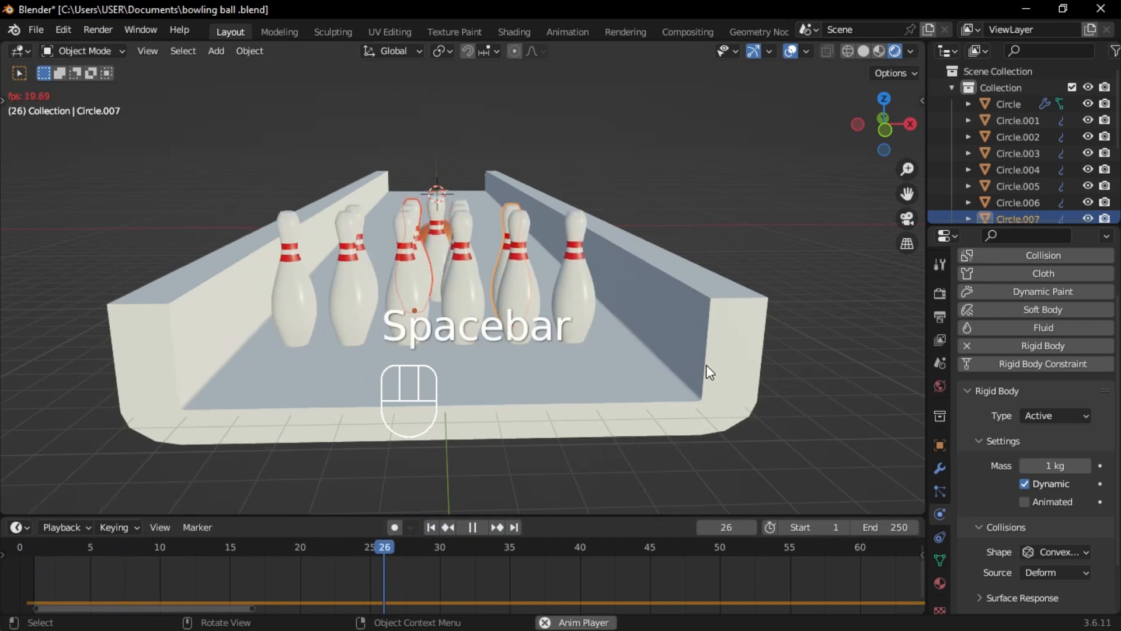
middle_click_drag(695, 358, 493, 346)
key("space")
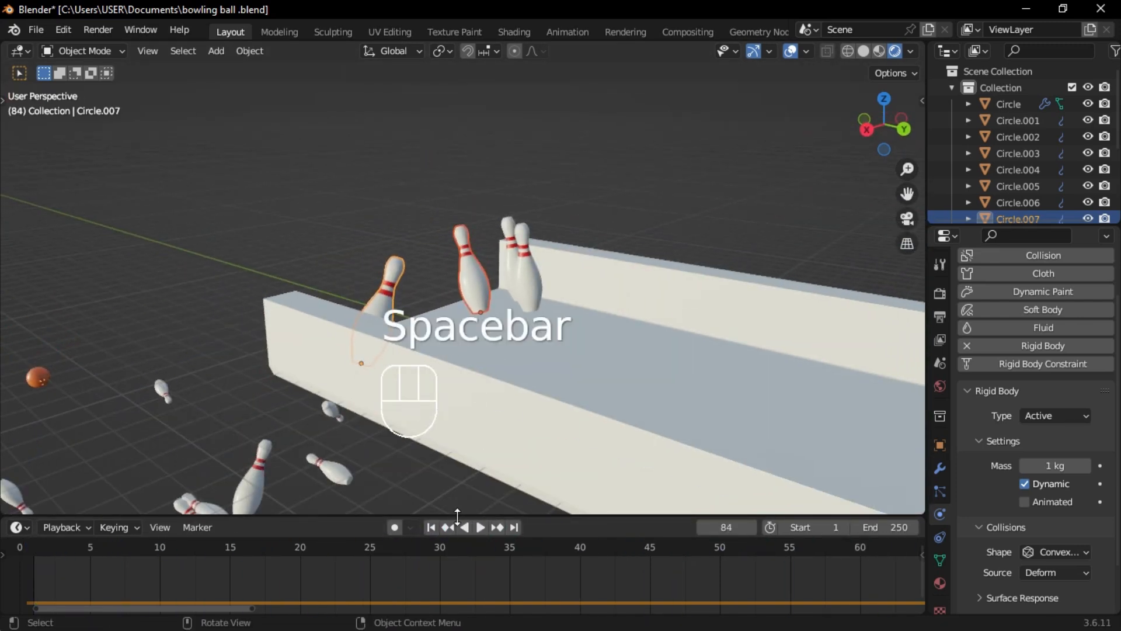
left_click(437, 525)
Step: Replay the simulation from the lane's side with the lane selected, and return to frame 1 once the pins have settled
key("space")
scroll(664, 275, "down", 5)
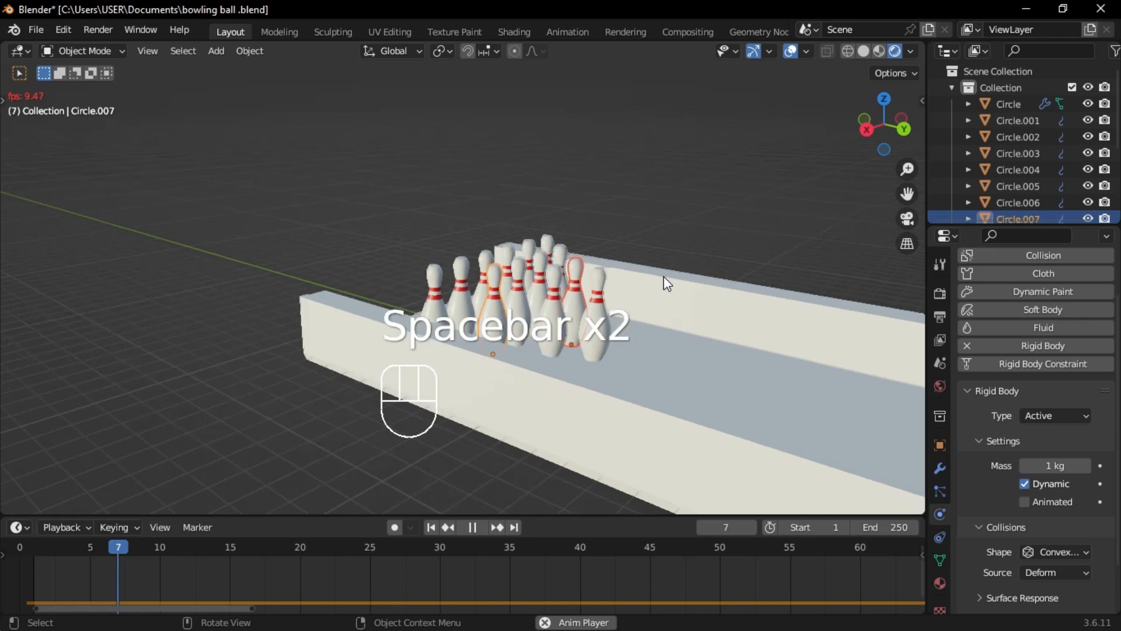
middle_click_drag(663, 275, 572, 282)
left_click(489, 406)
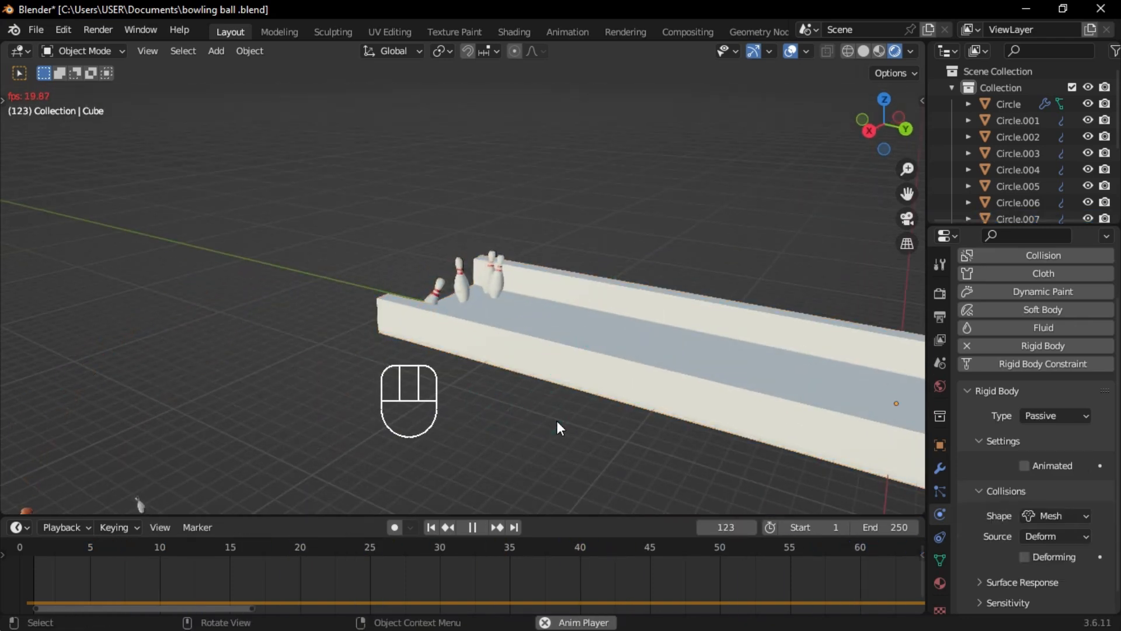
middle_click_drag(556, 420, 527, 358)
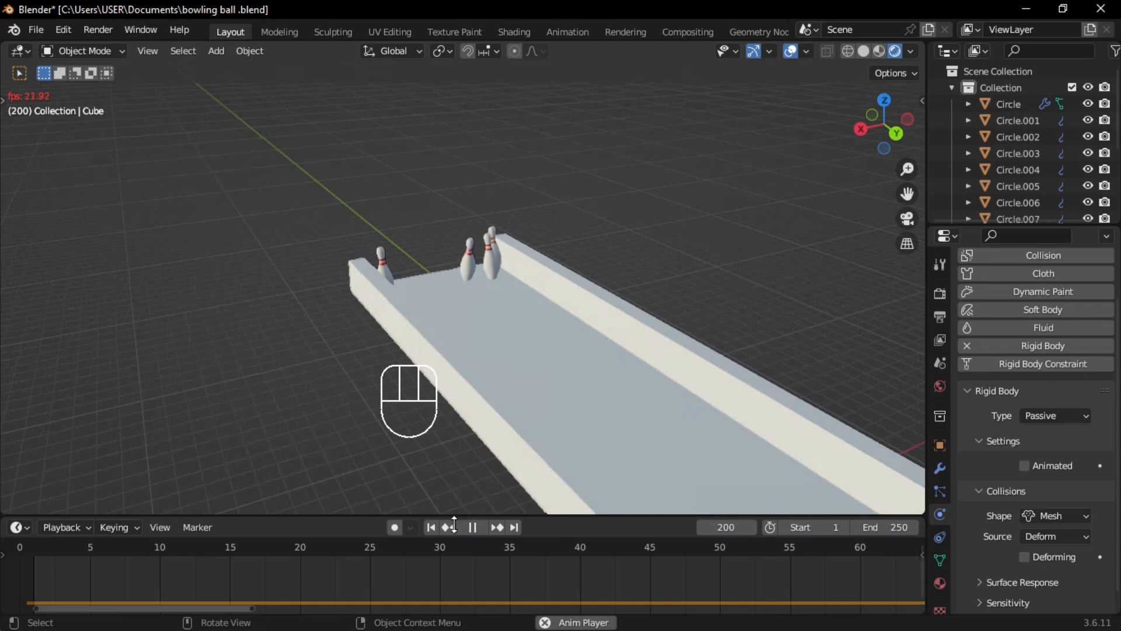
key("space")
left_click(431, 527)
Step: Set the animation's end frame to 80 and play the shortened simulation around the pins
left_click(896, 521)
type("80")
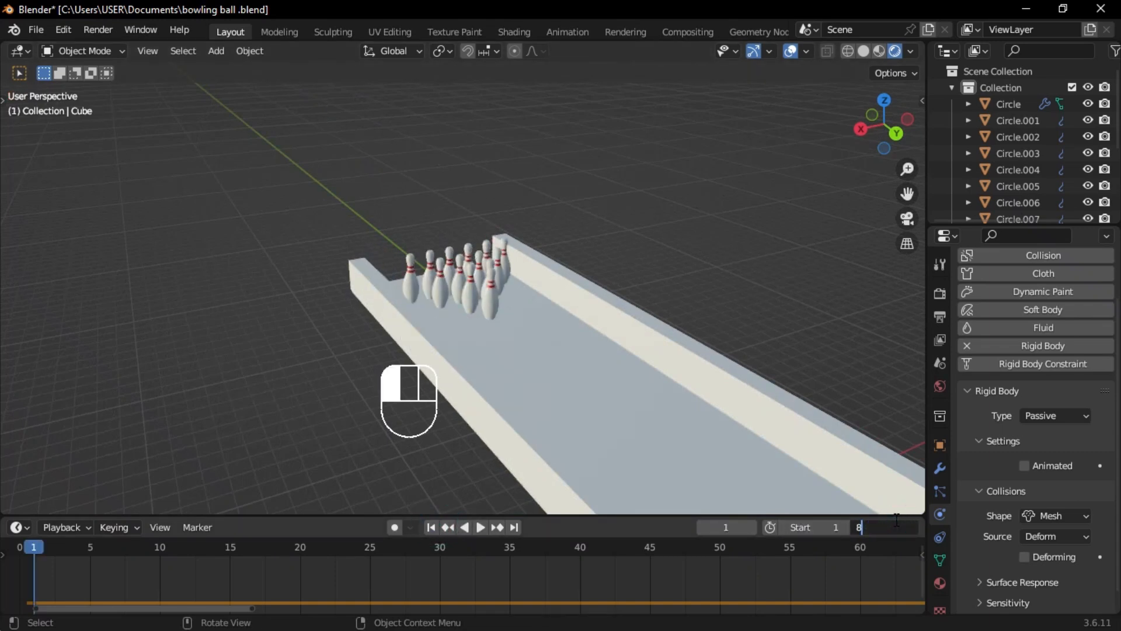
key("Return")
key("space")
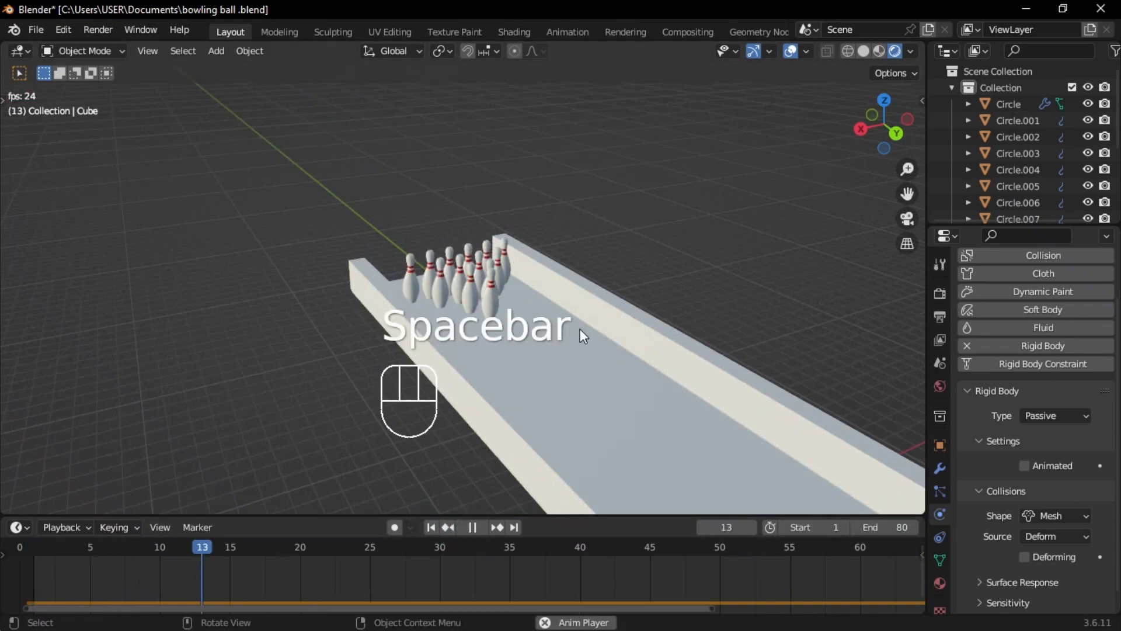
middle_click_drag(573, 326, 451, 298)
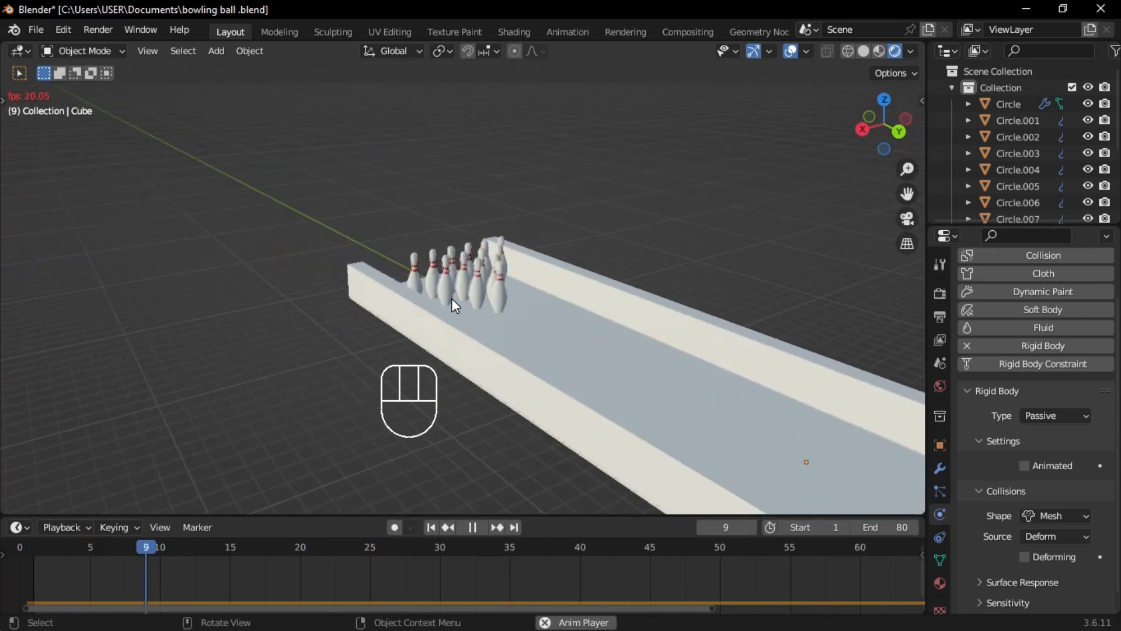